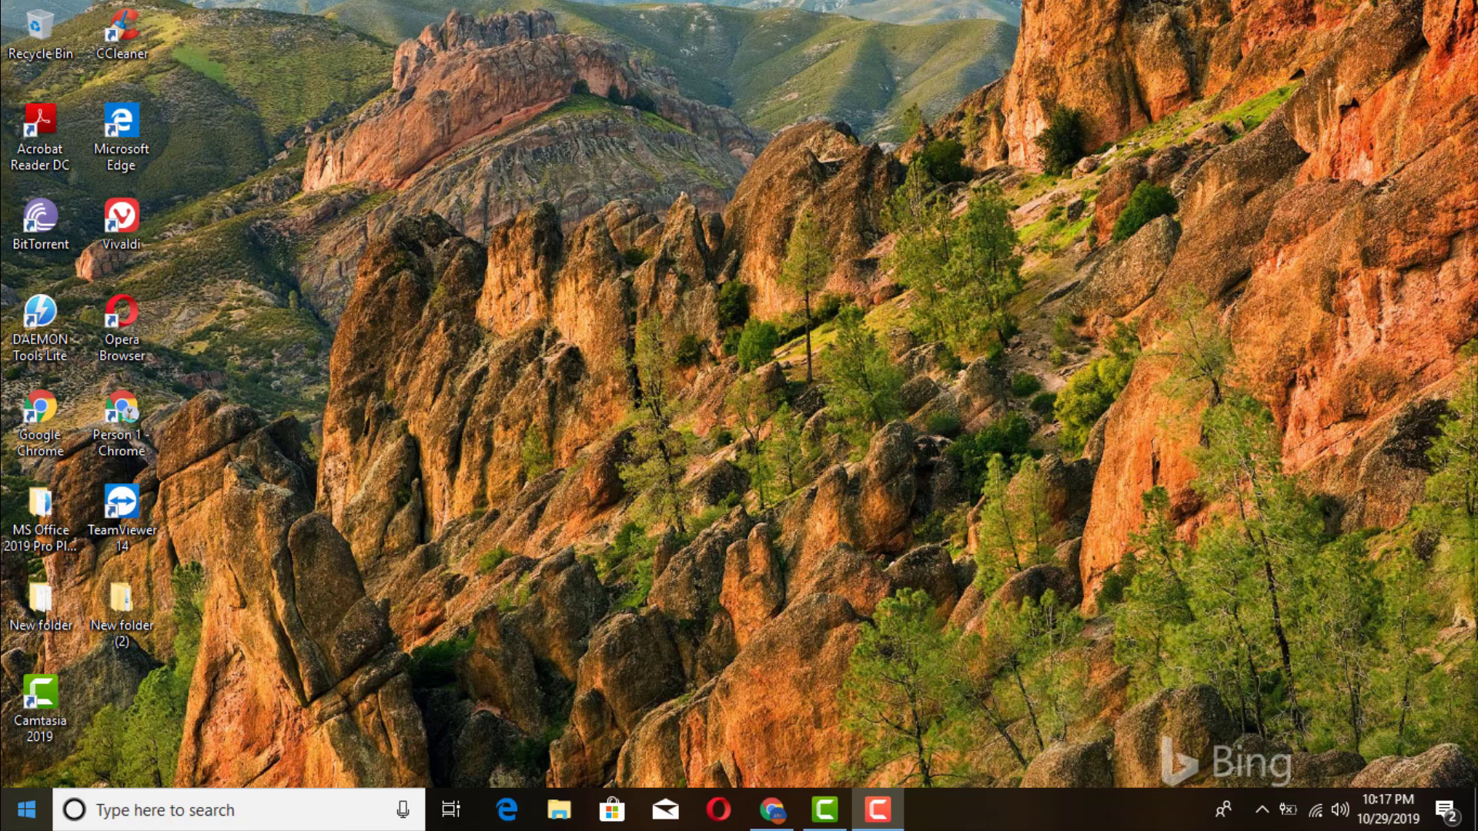
- Open Settings > Update & Security to view the Windows Update page and its pending updates
left_click(27, 811)
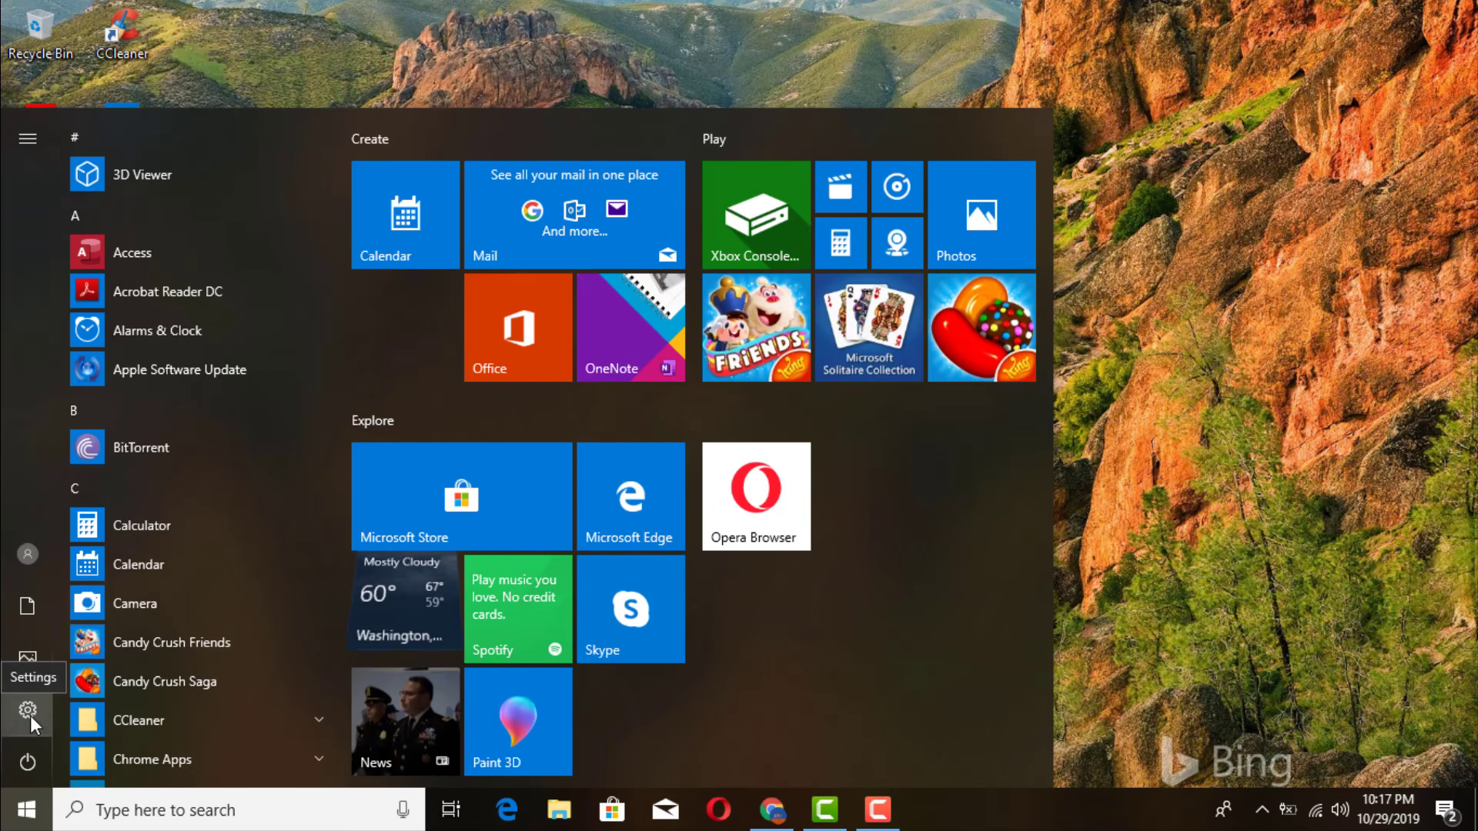
left_click(30, 715)
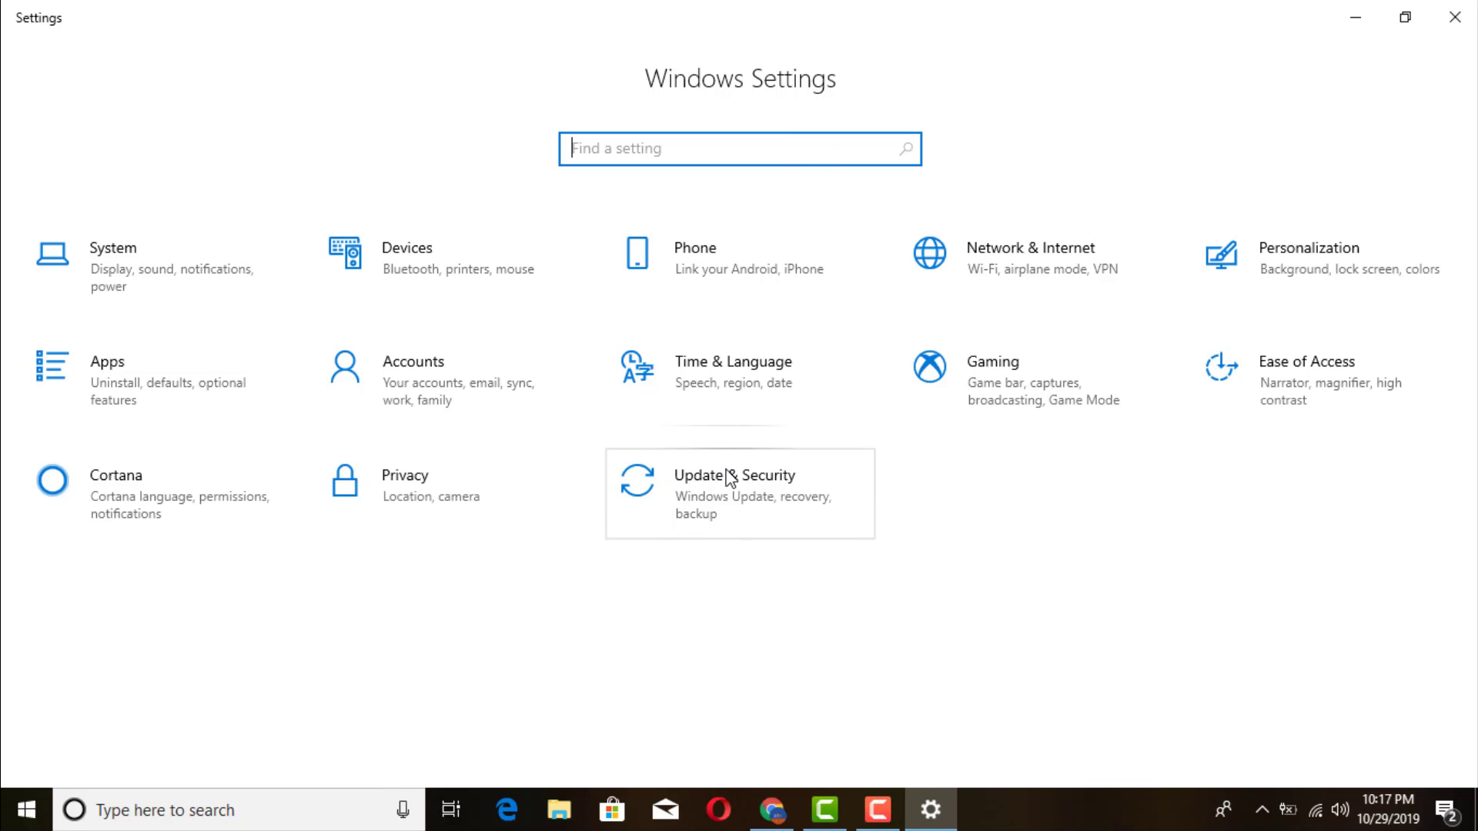
left_click(696, 491)
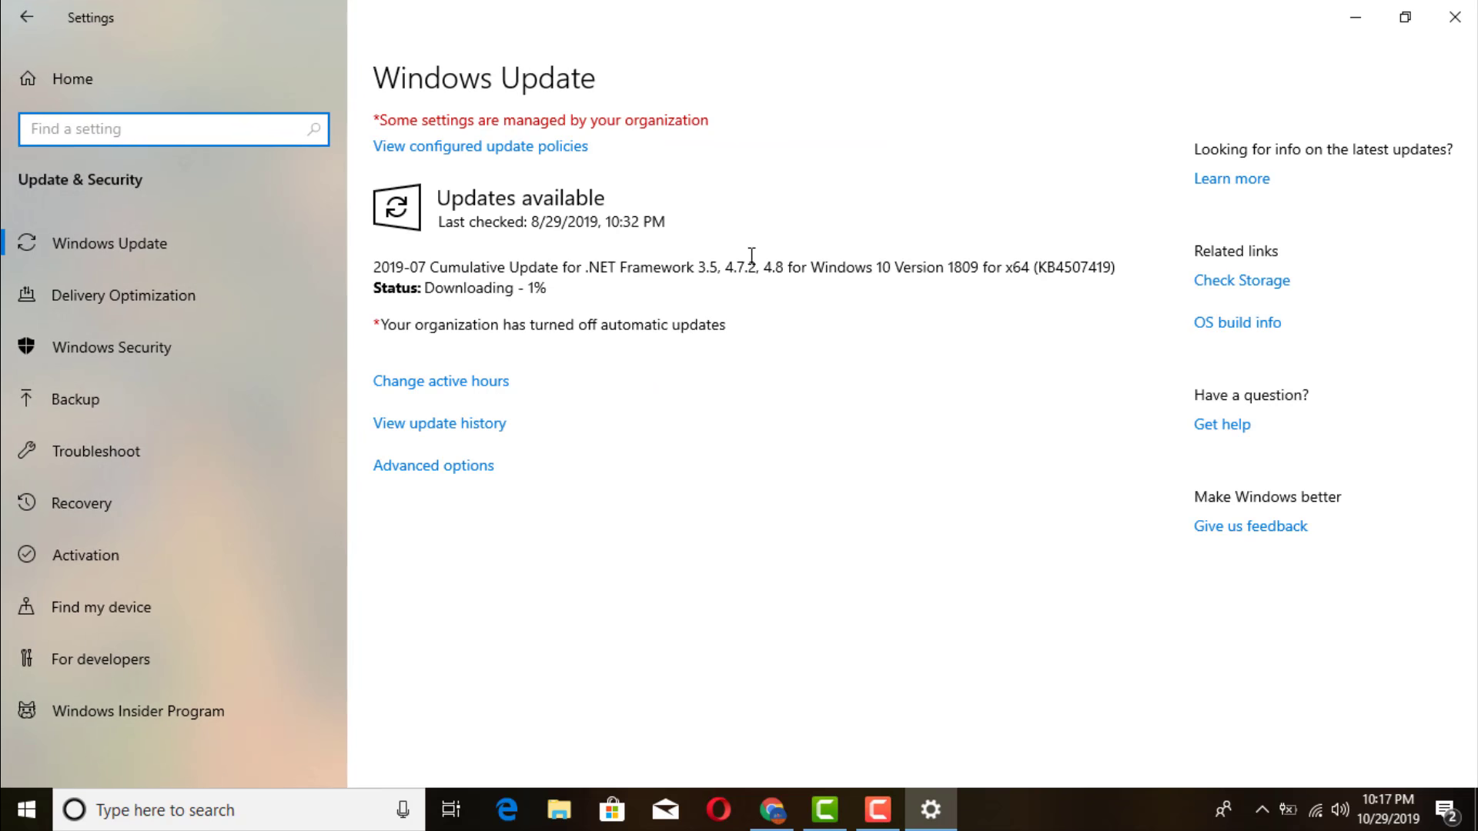
key("super")
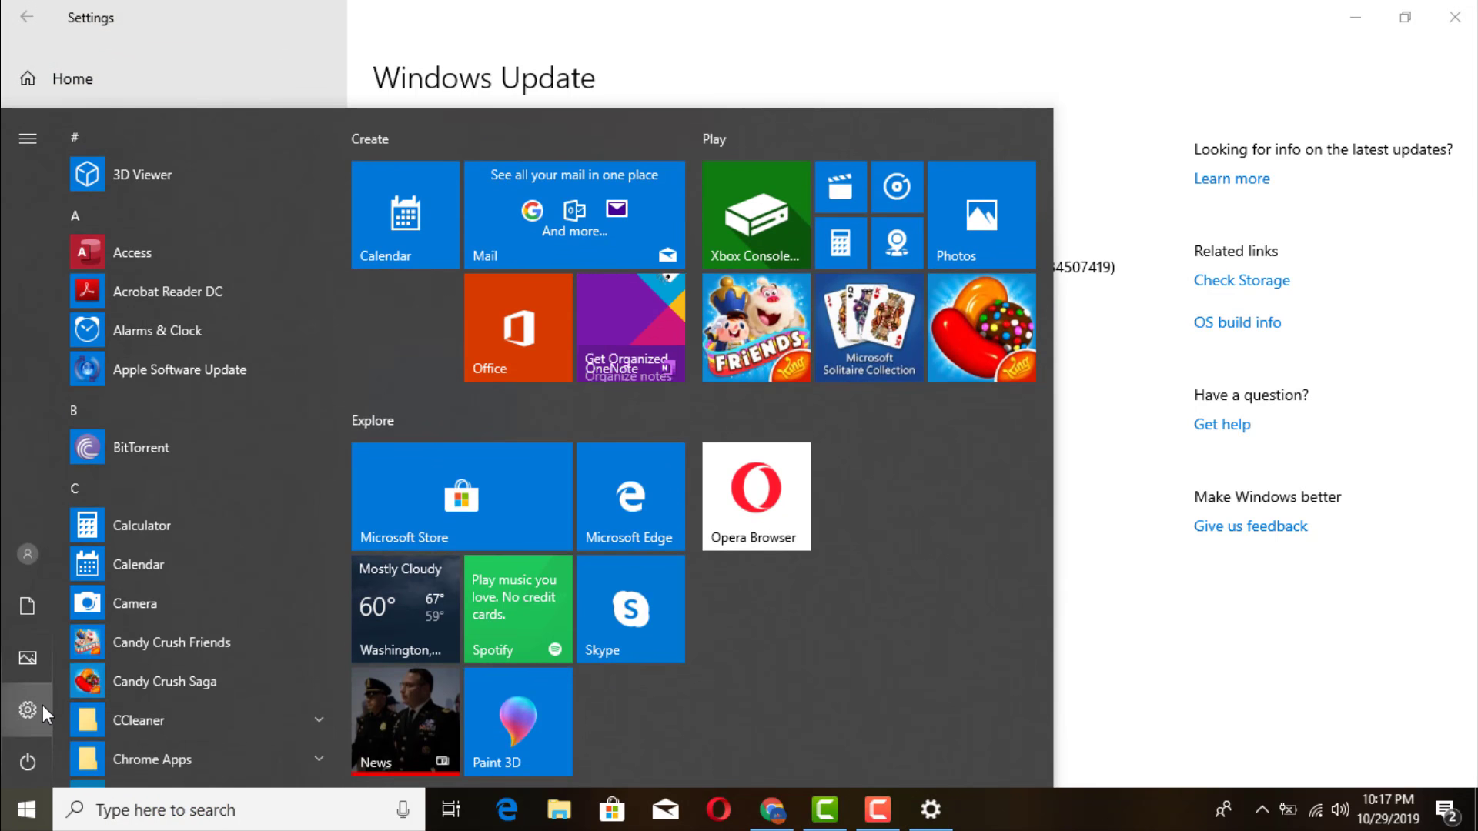
left_click(863, 34)
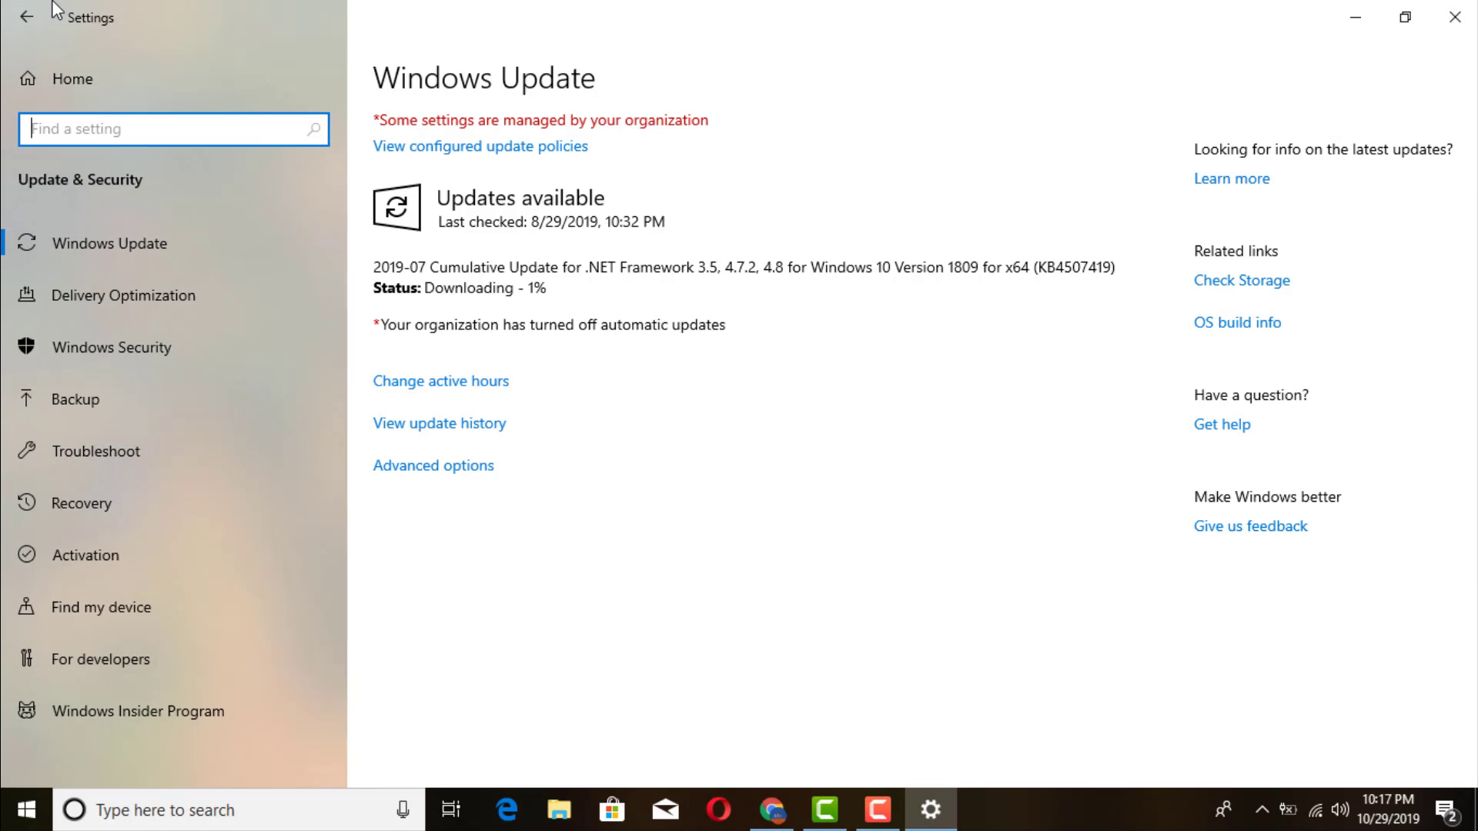
left_click(25, 19)
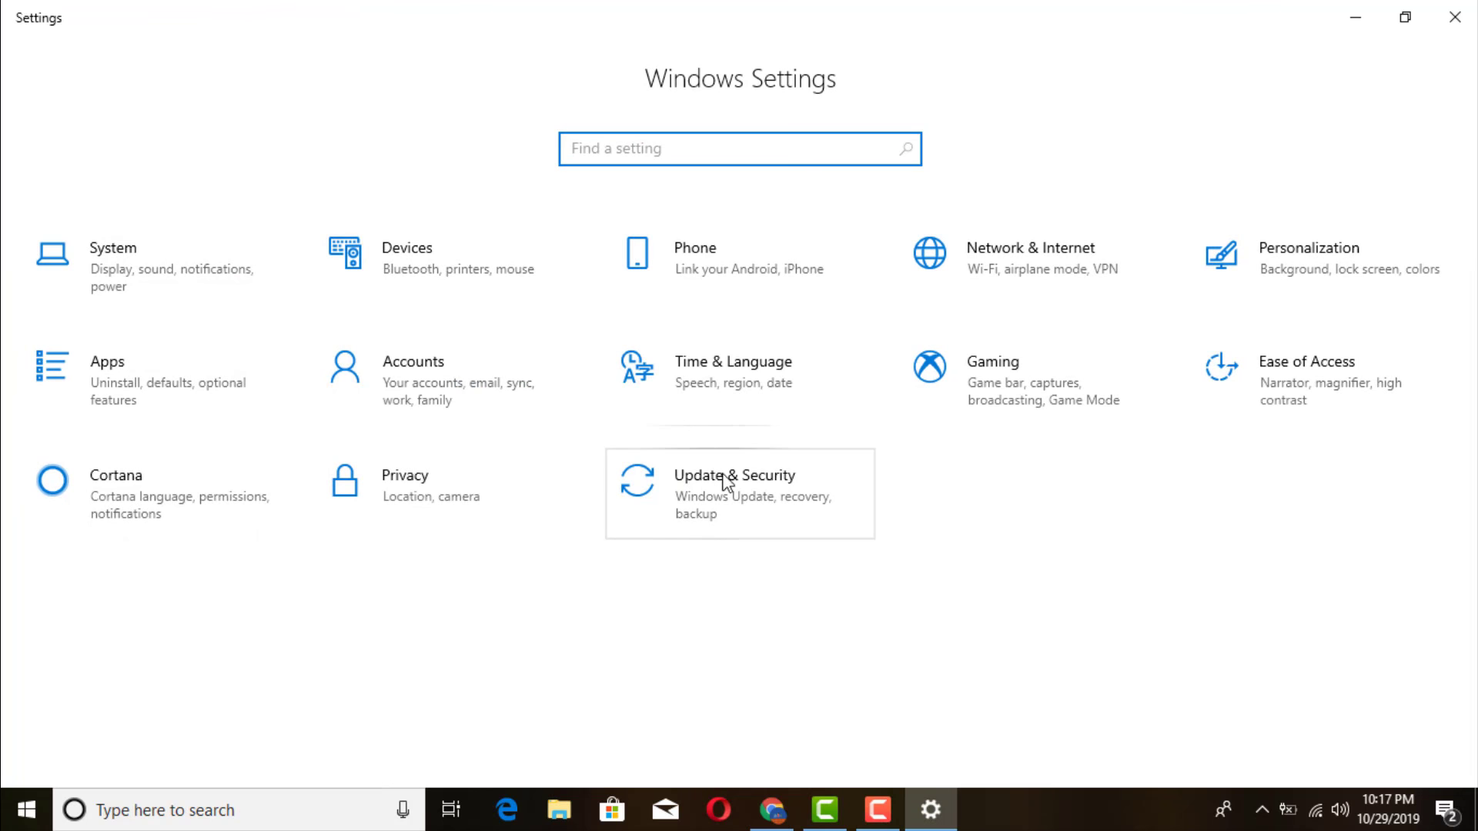
left_click(766, 496)
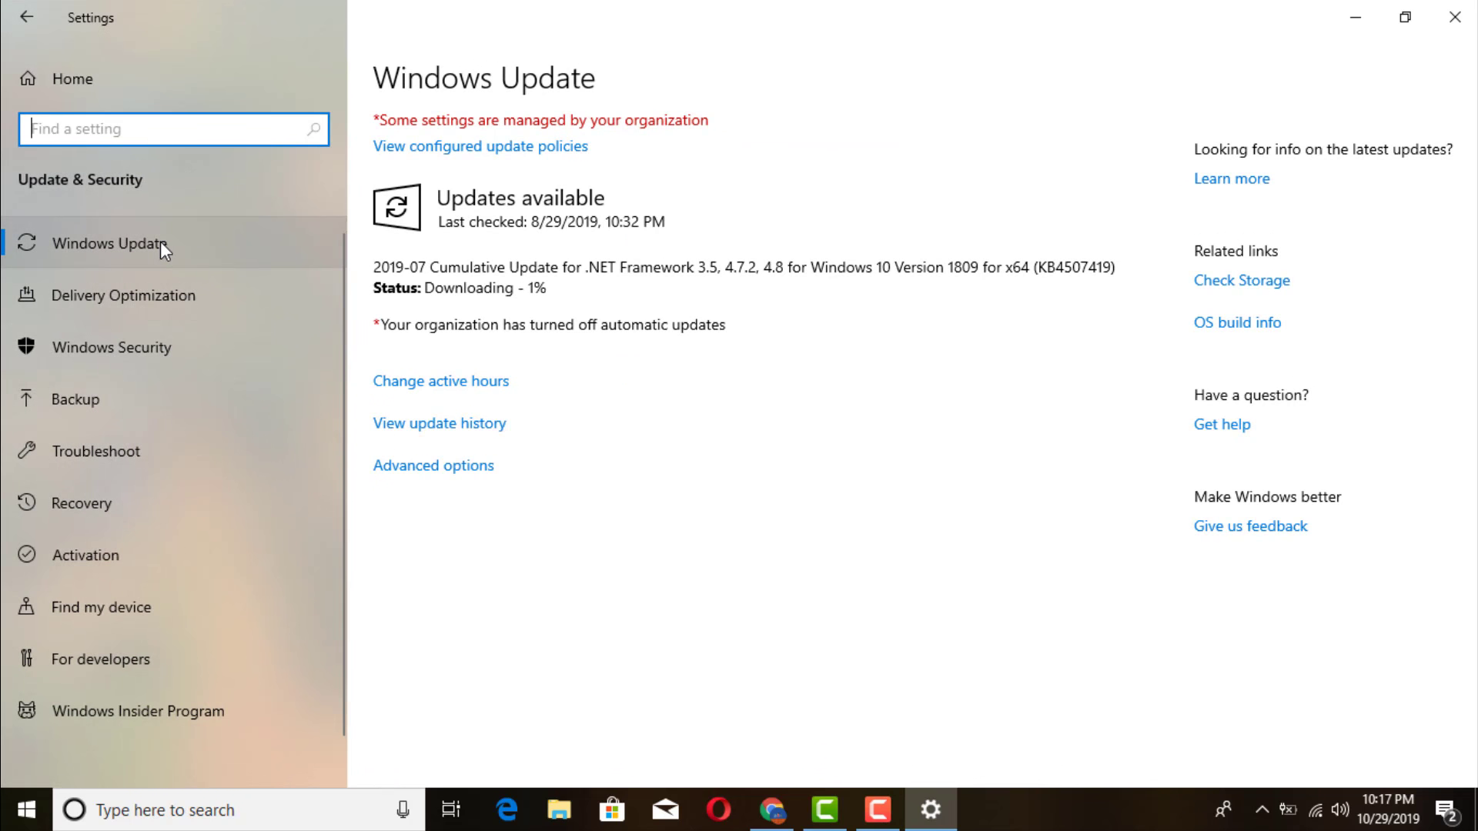
- Review Windows Update Advanced options, all toggles Off, then close the Settings window
left_click(397, 468)
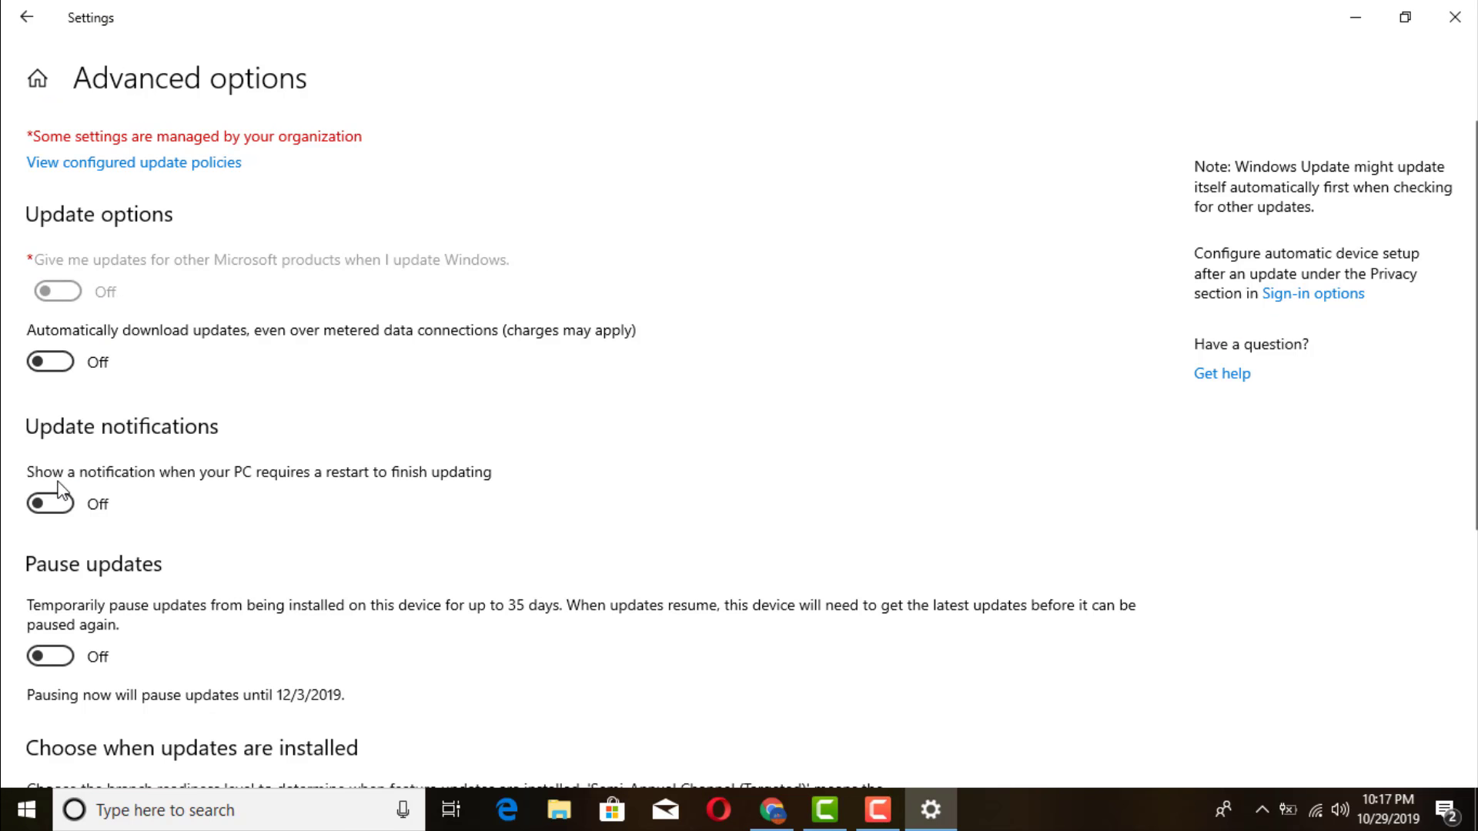
scroll(50, 501, "down", 5)
scroll(62, 508, "up", 6)
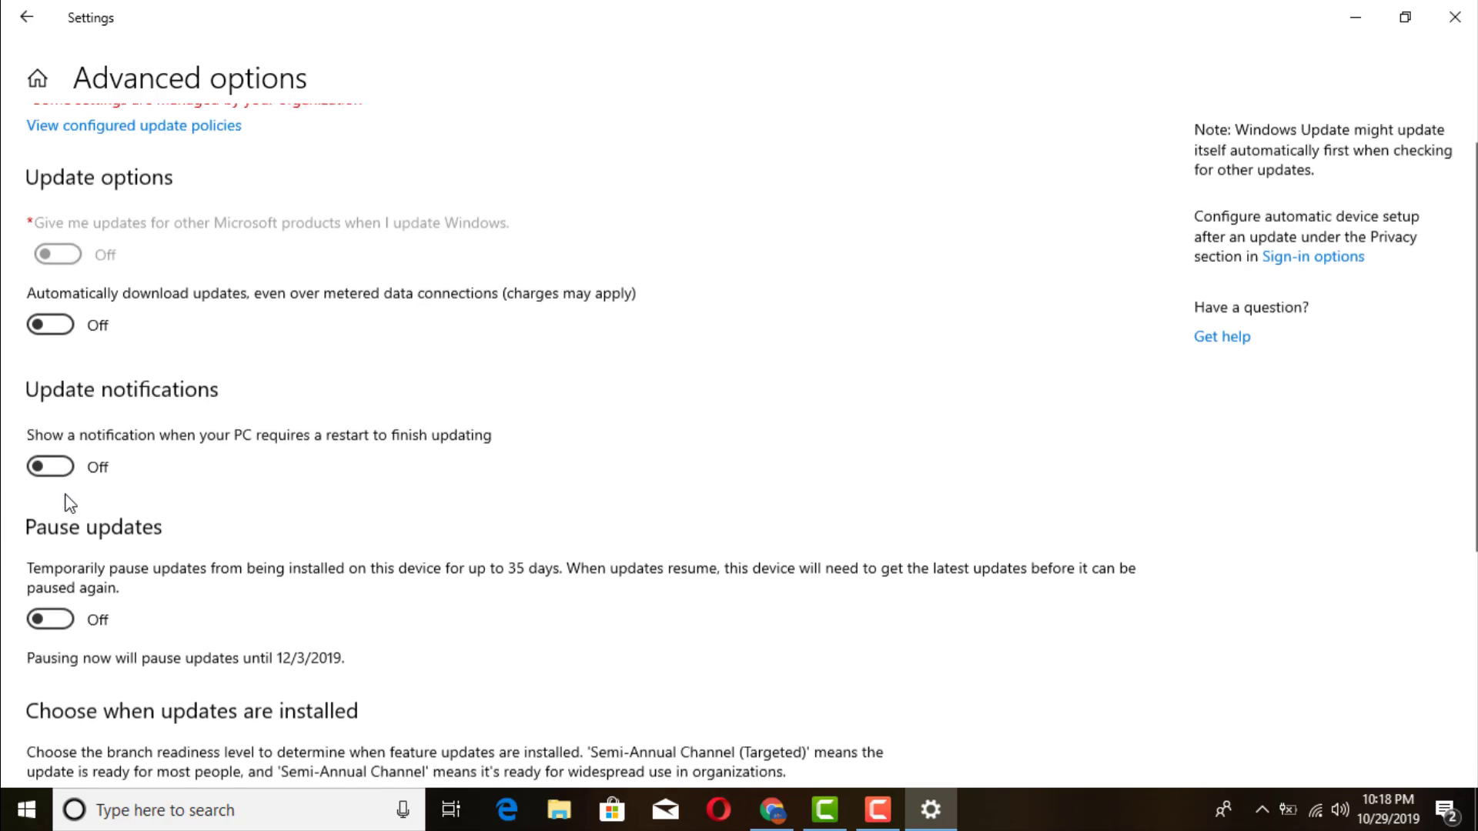
scroll(140, 208, "down", 2)
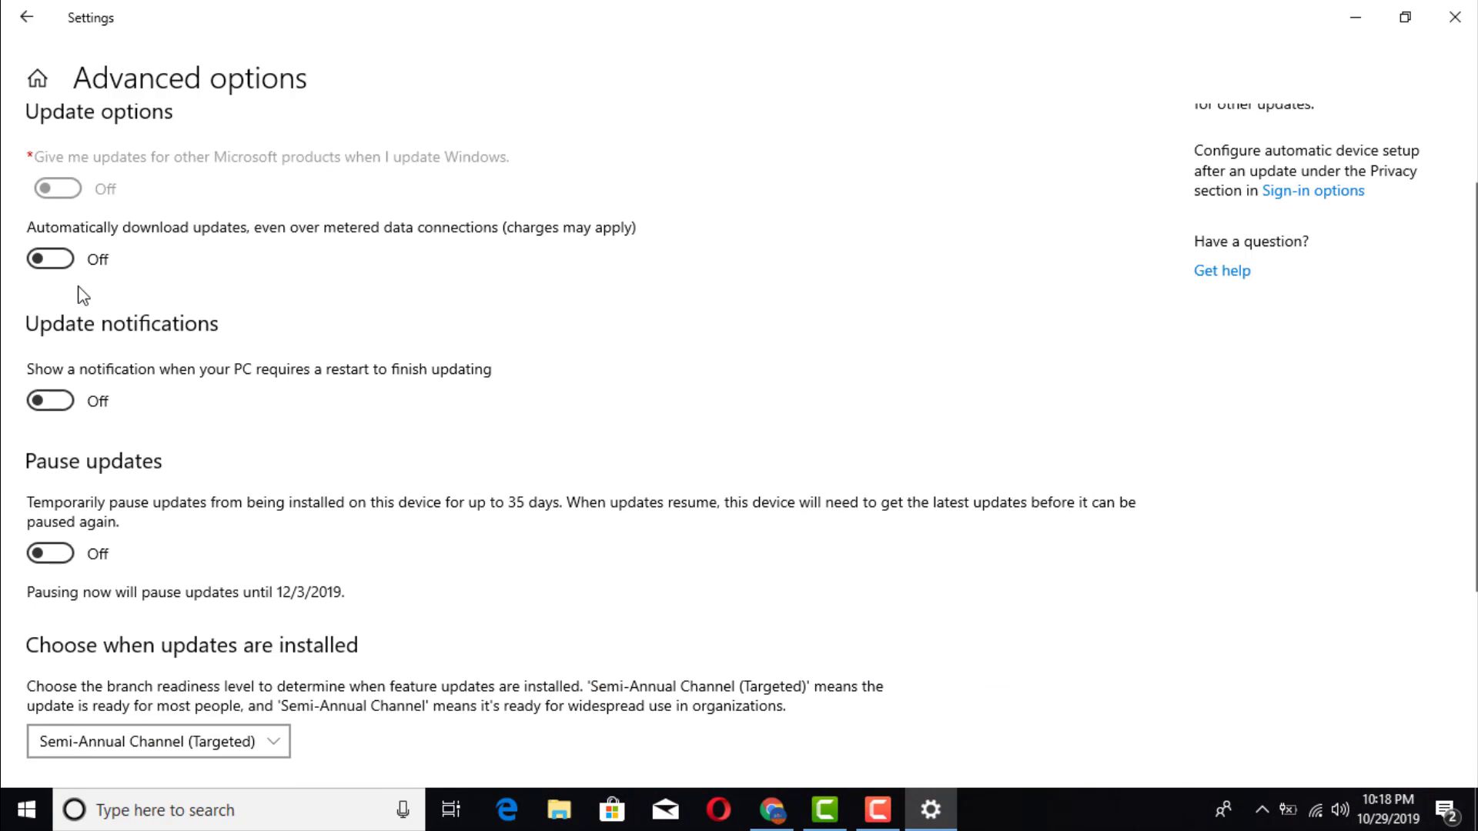
scroll(79, 291, "up", 1)
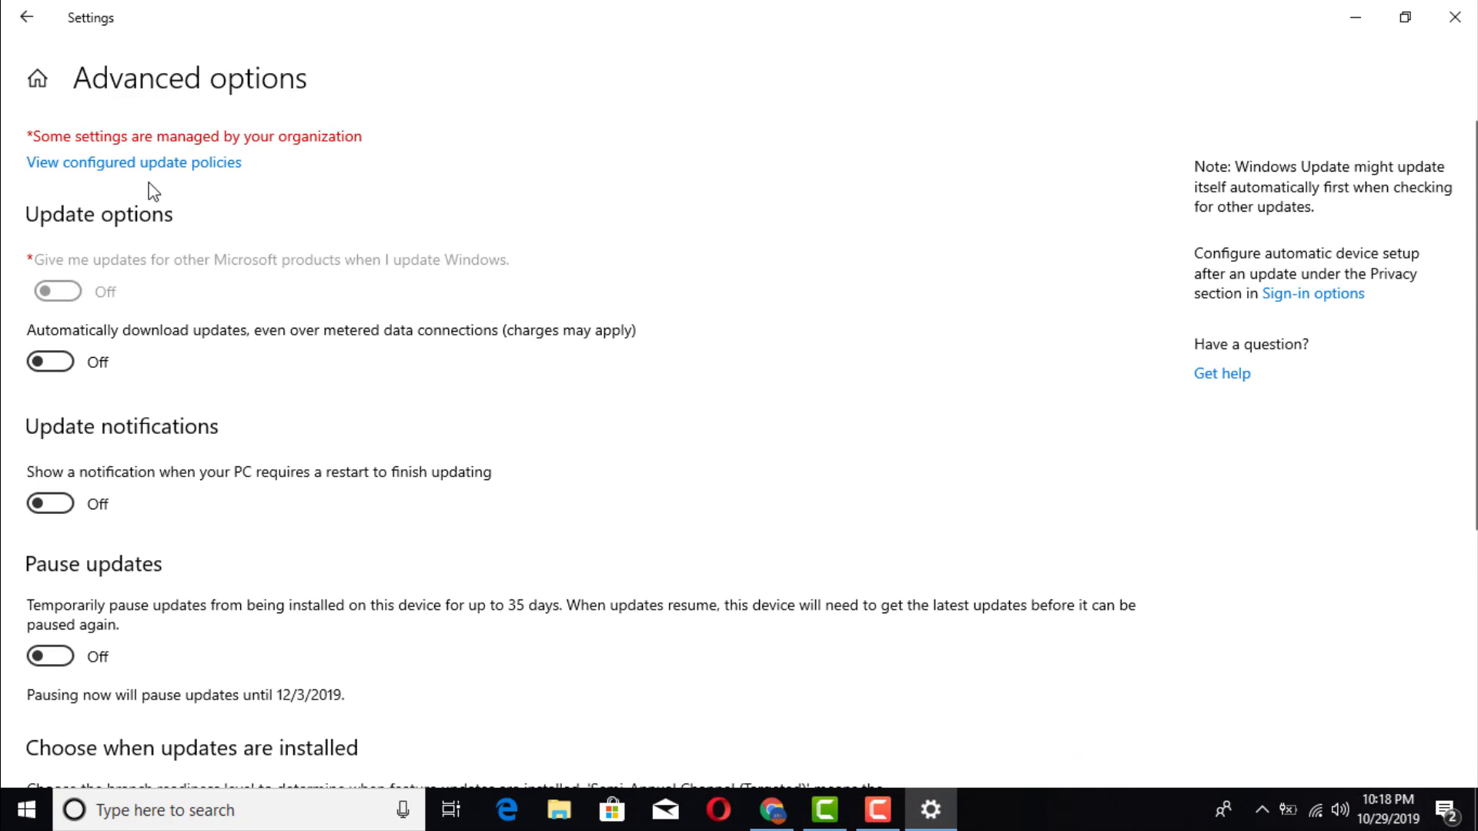
left_click(1455, 16)
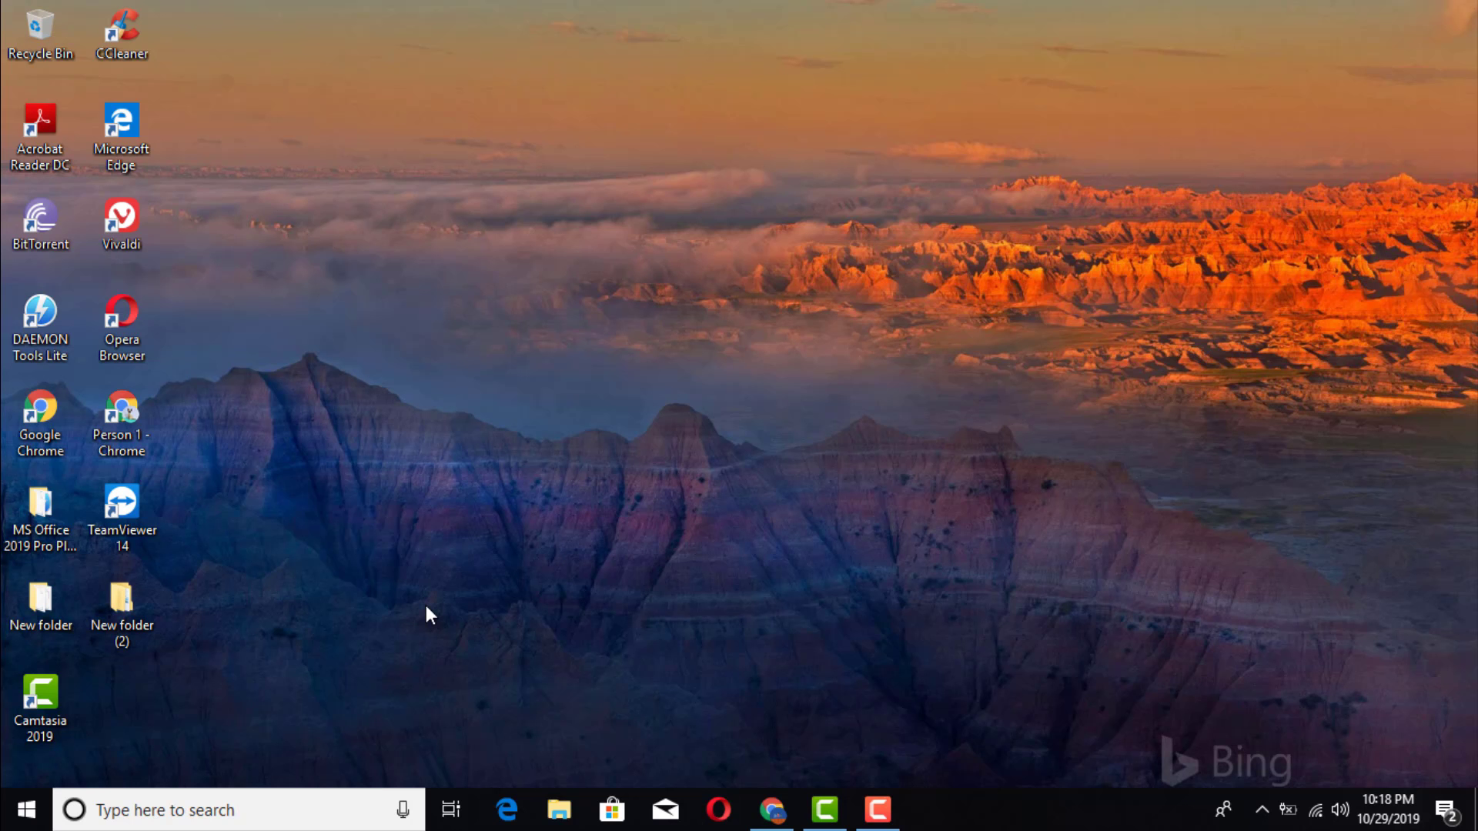
- Run services.msc from the Run dialog to launch the Services console
key("super+r")
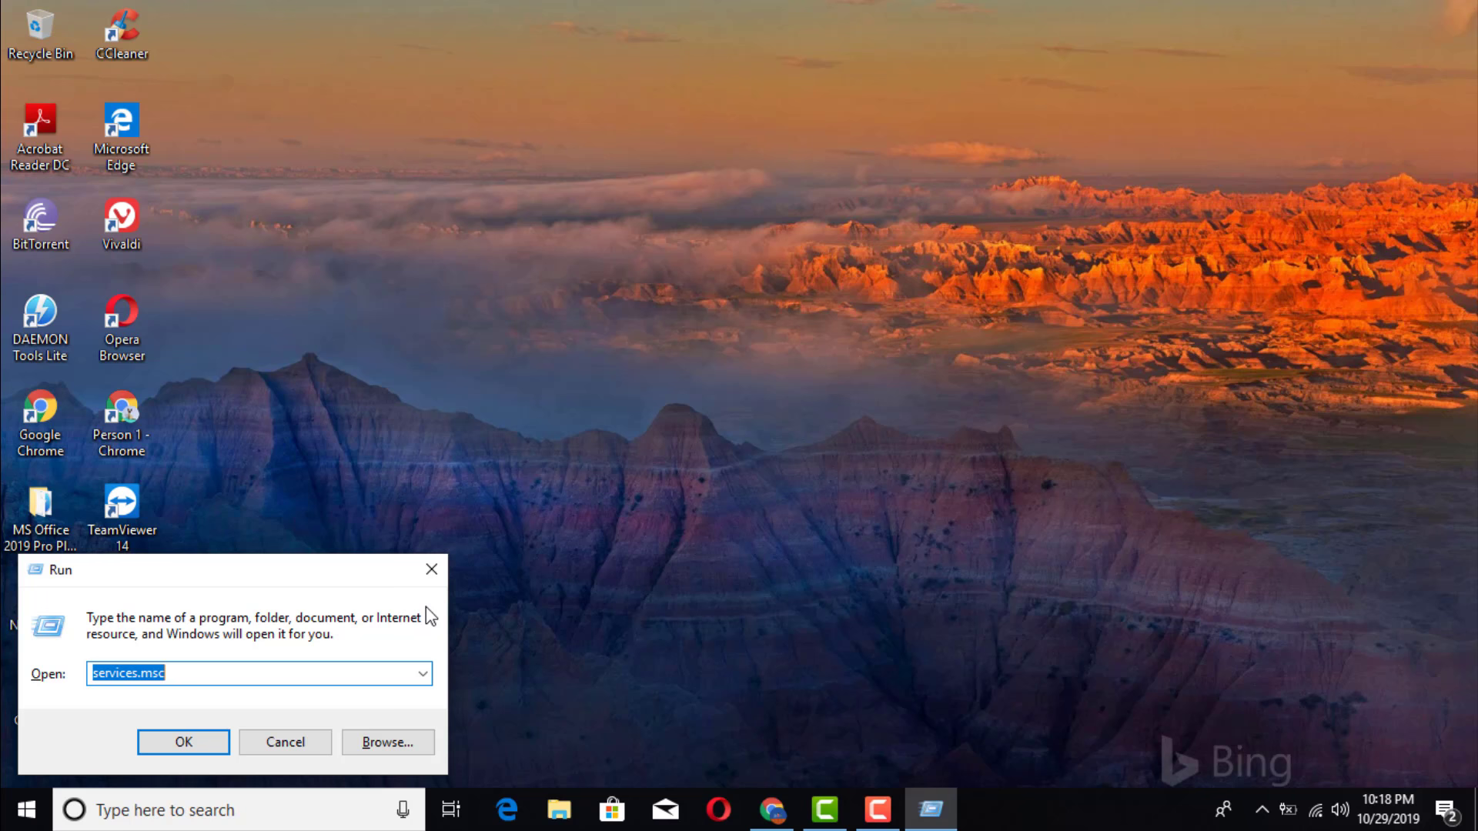
key("Return")
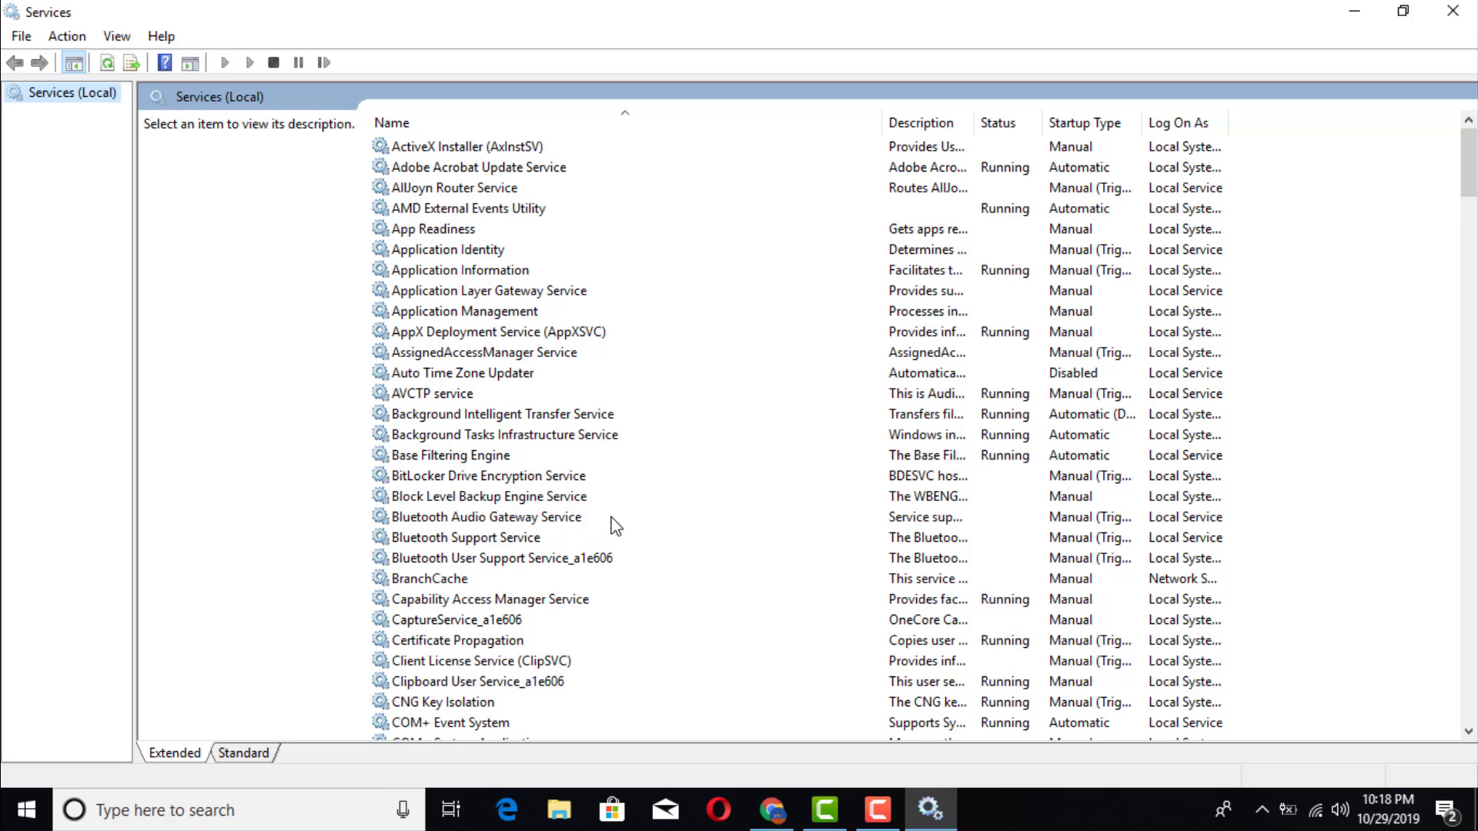
- Select Background Intelligent Transfer Service in the Services list to show its description
left_click(467, 415)
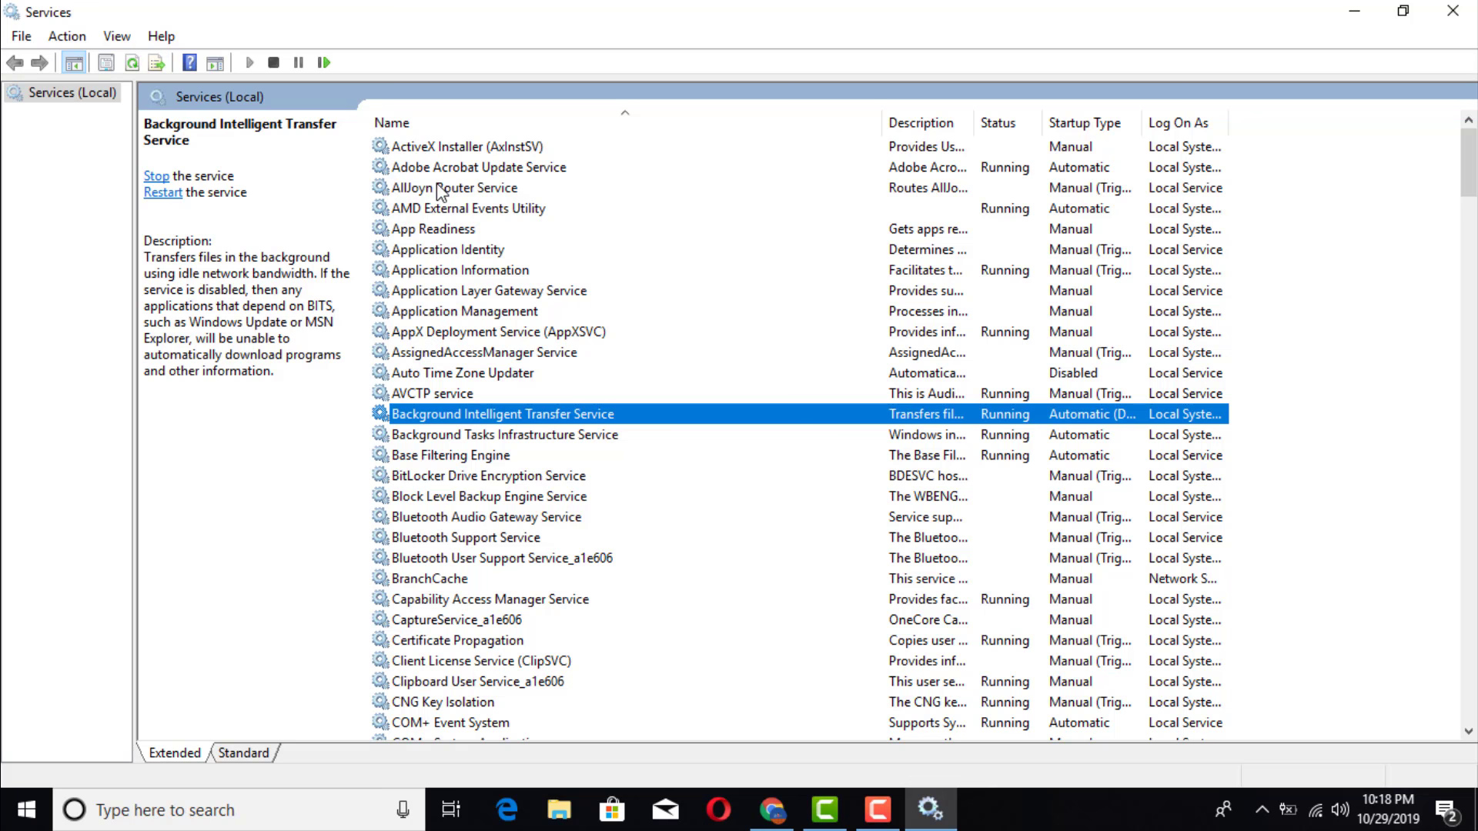
- Set the Background Intelligent Transfer Service startup type to Disabled and apply it
double_click(437, 414)
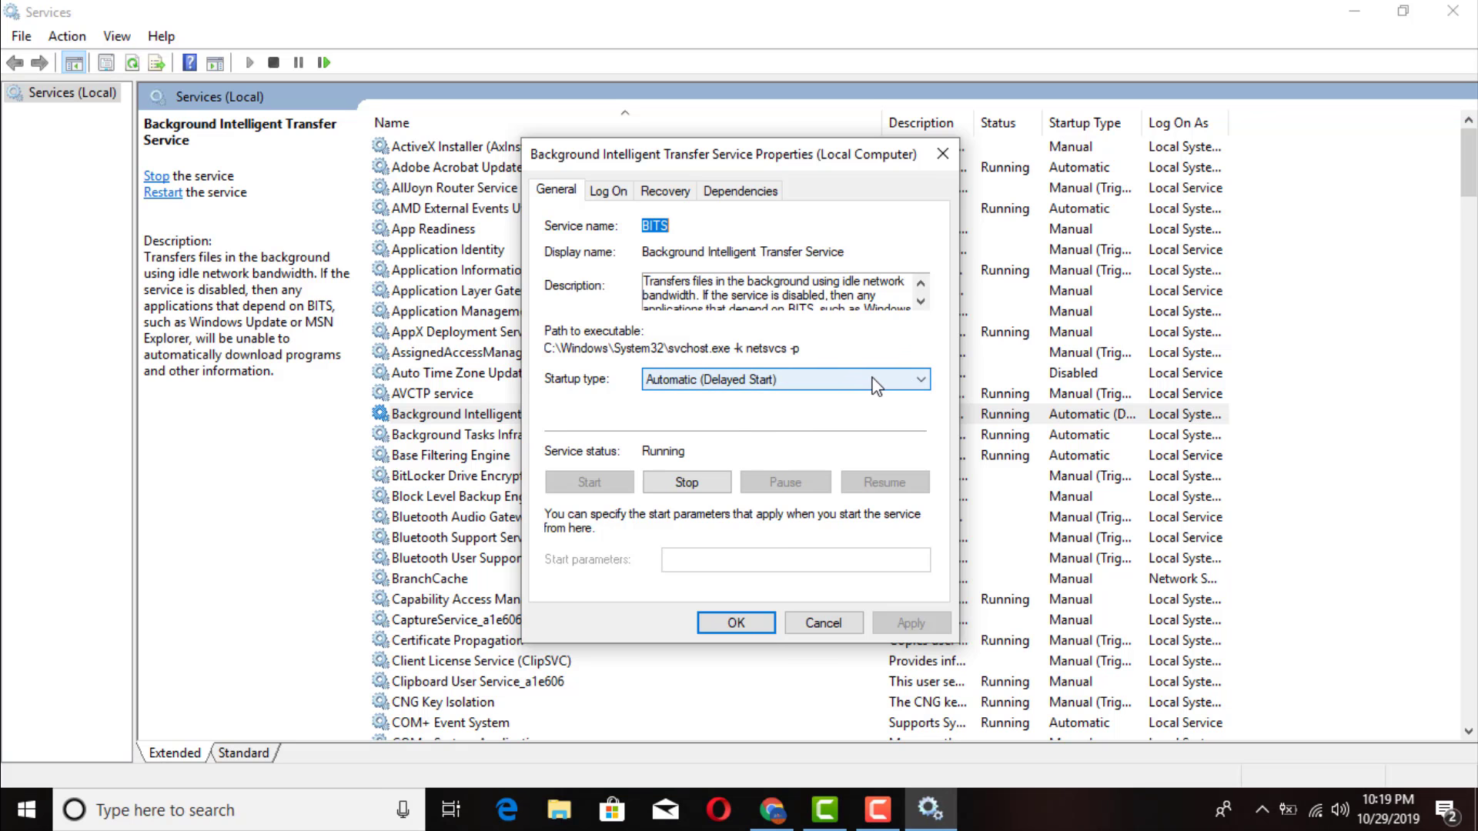
left_click(904, 387)
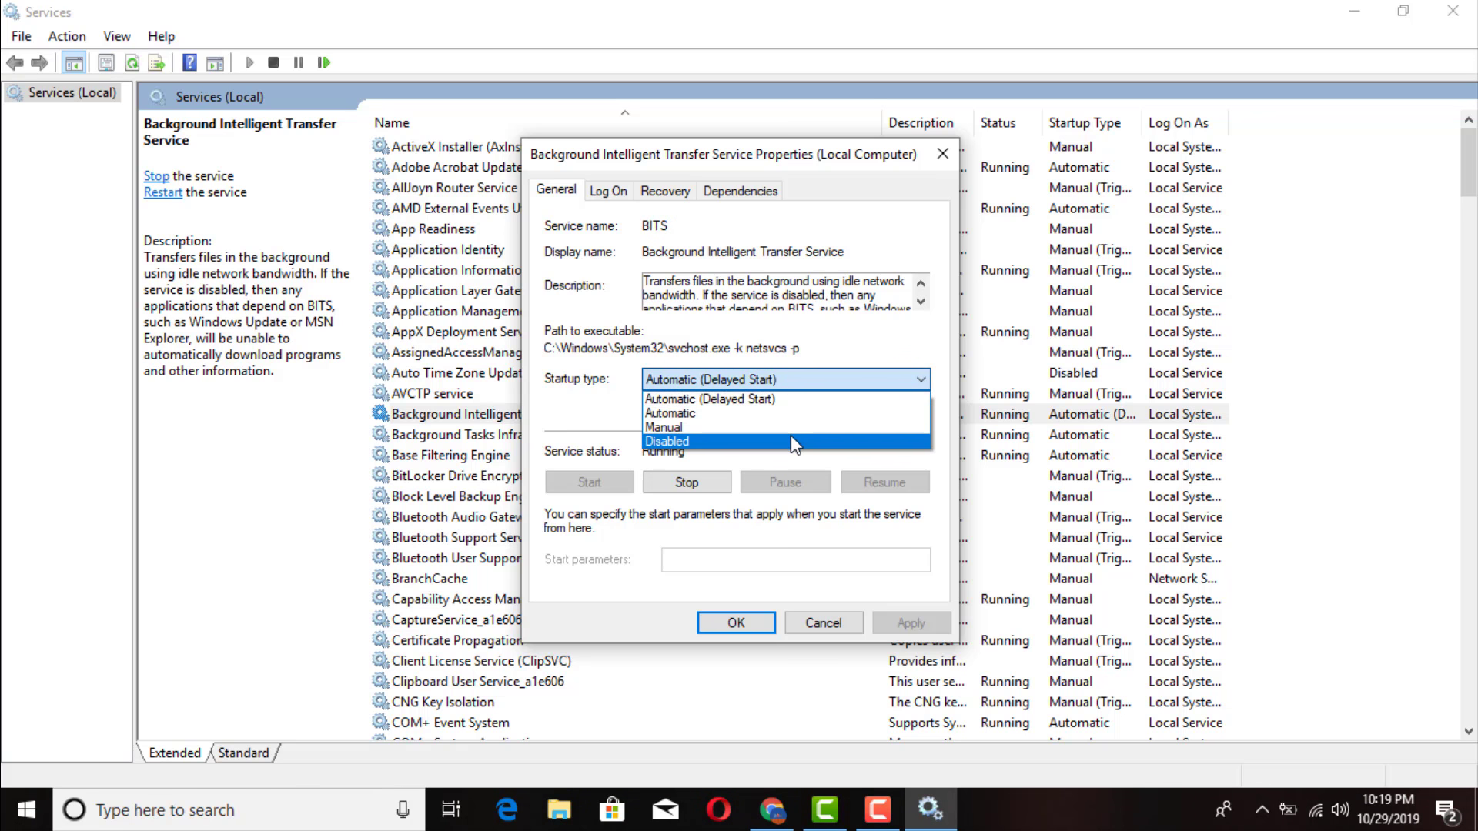
left_click(792, 441)
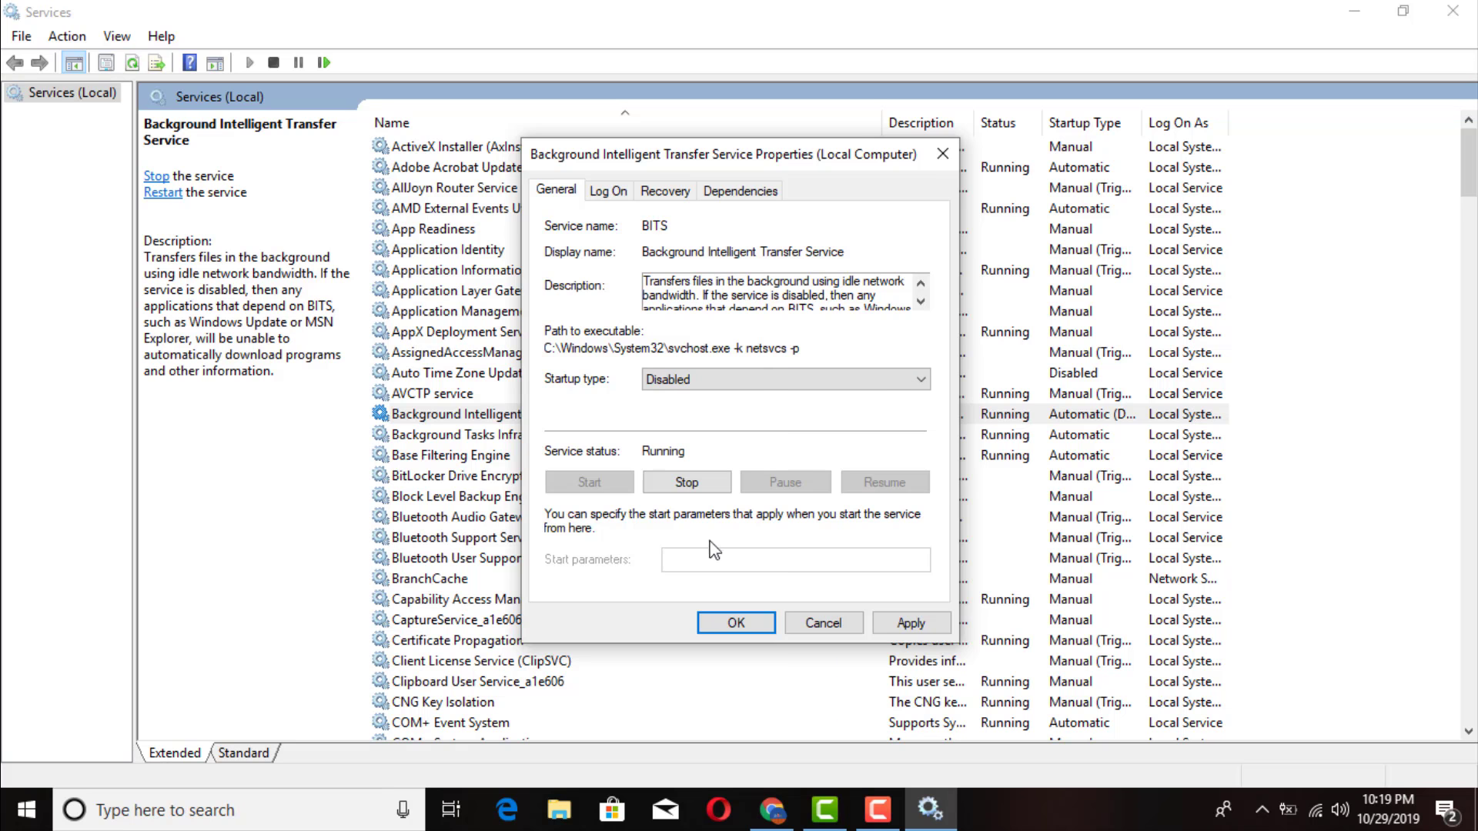
left_click(913, 625)
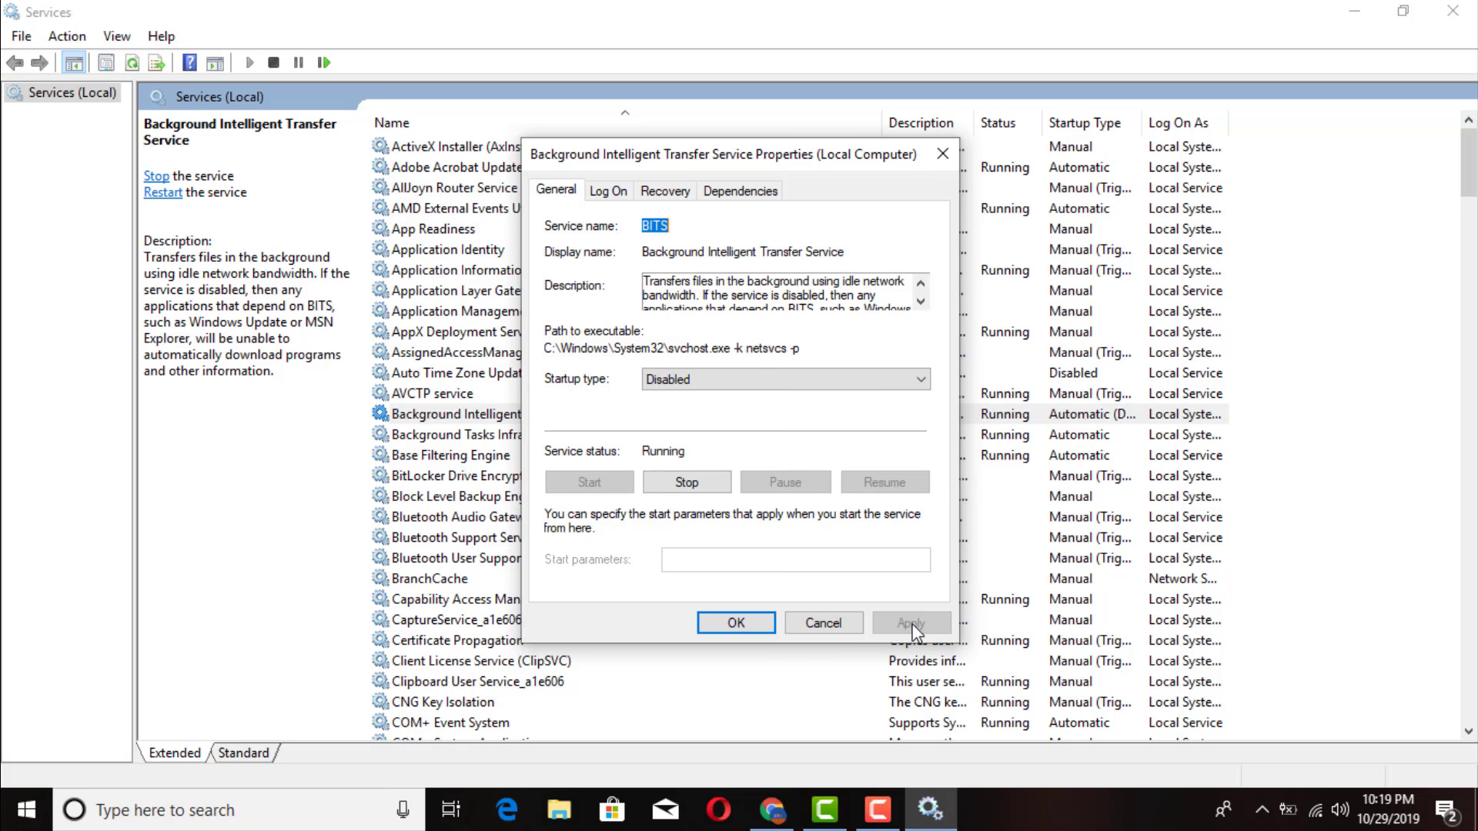
left_click(765, 625)
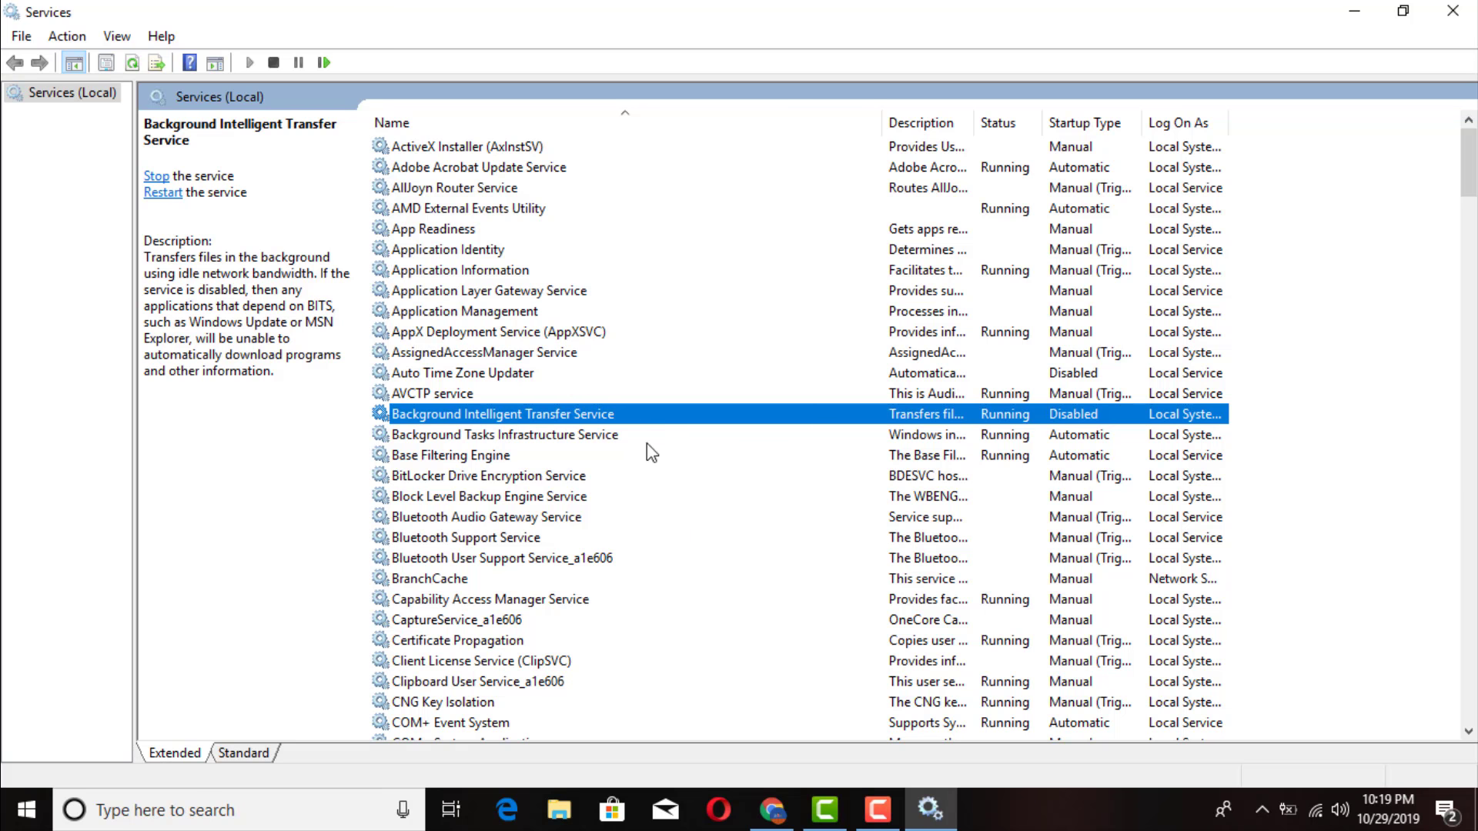
- Set the Windows Update service startup type to Disabled and apply it
scroll(672, 485, "down", 20)
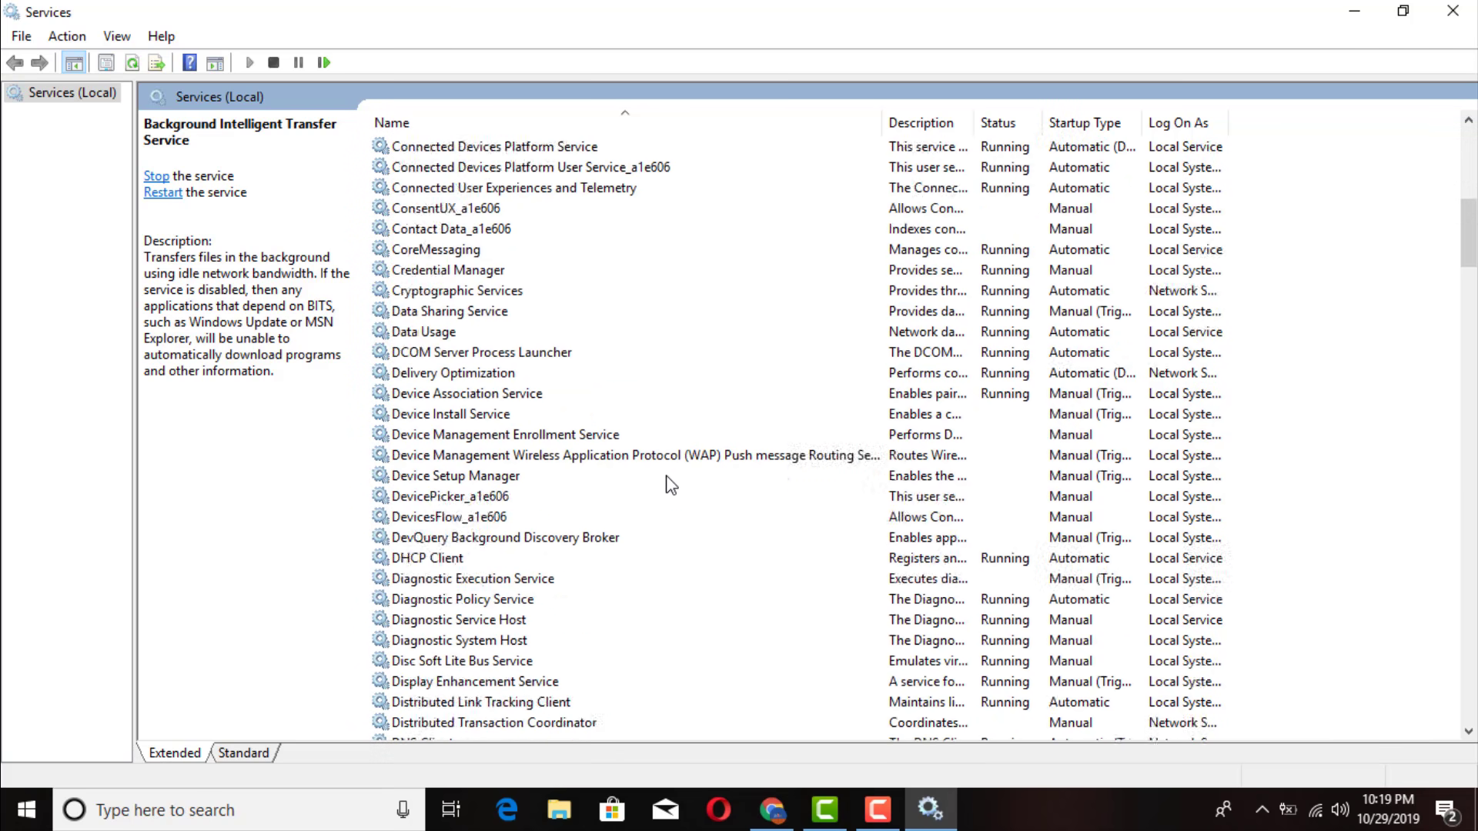
scroll(668, 475, "down", 20)
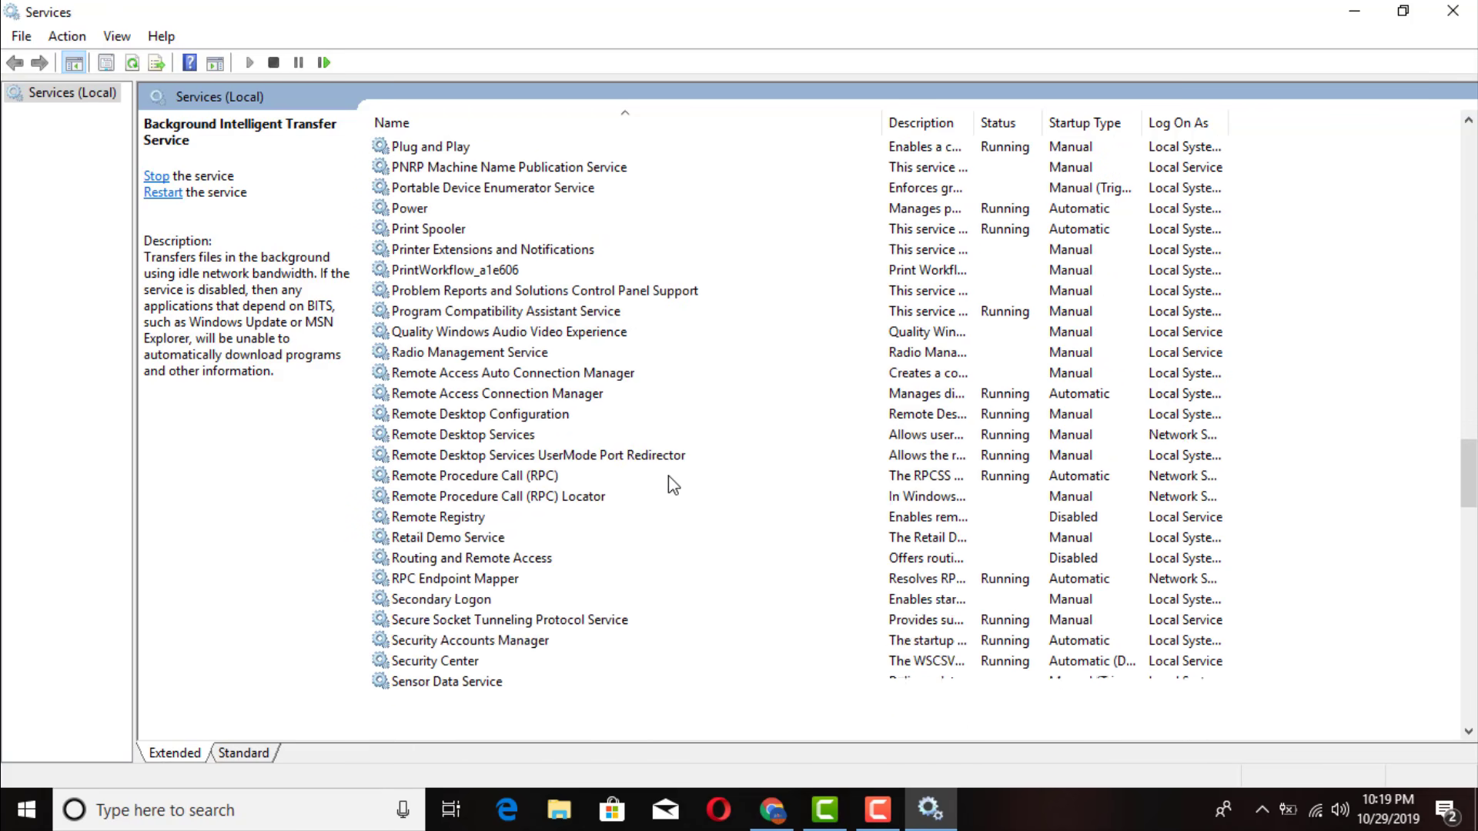
scroll(668, 475, "down", 12)
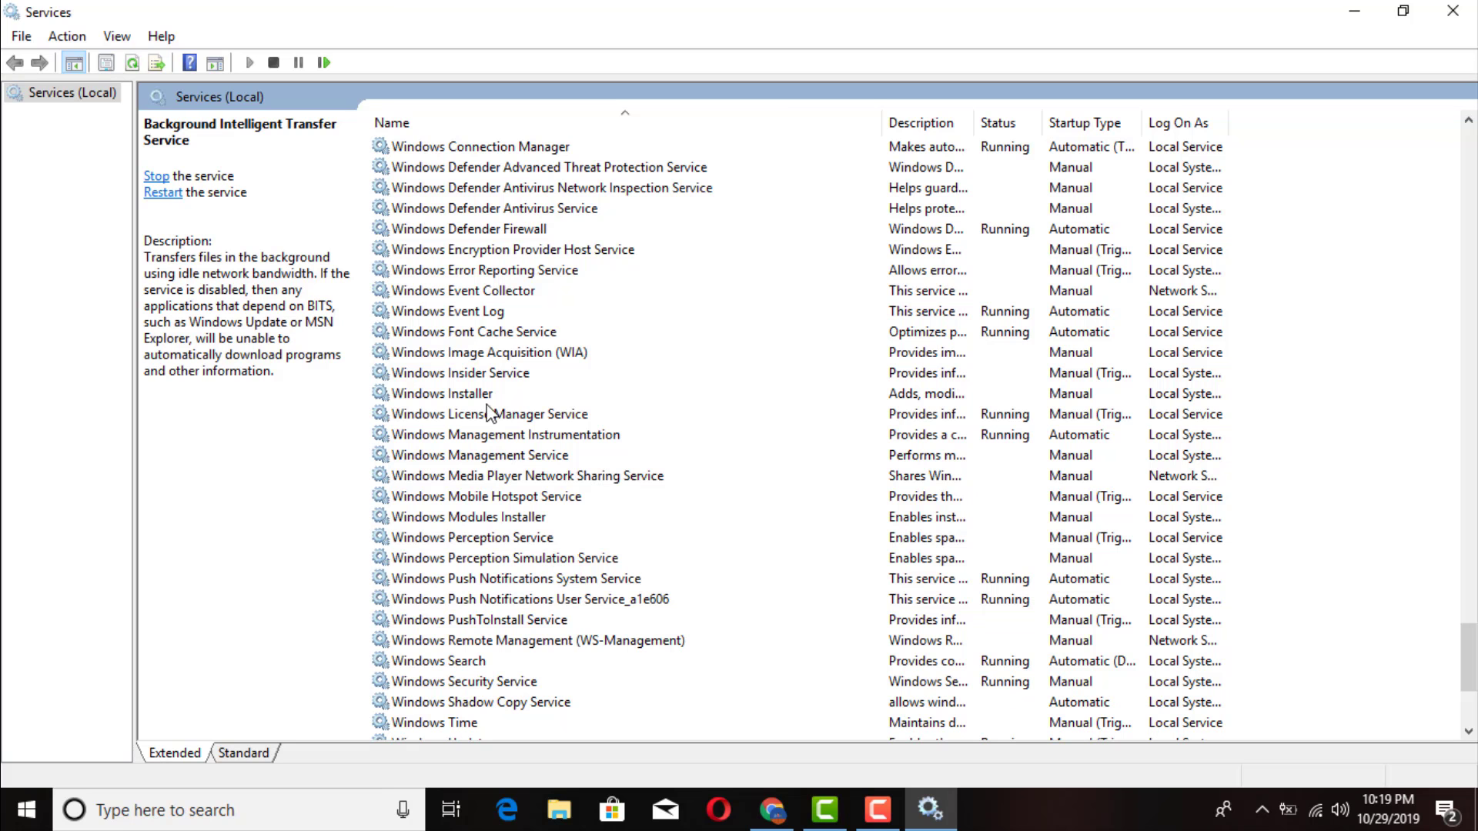
scroll(531, 577, "down", 1)
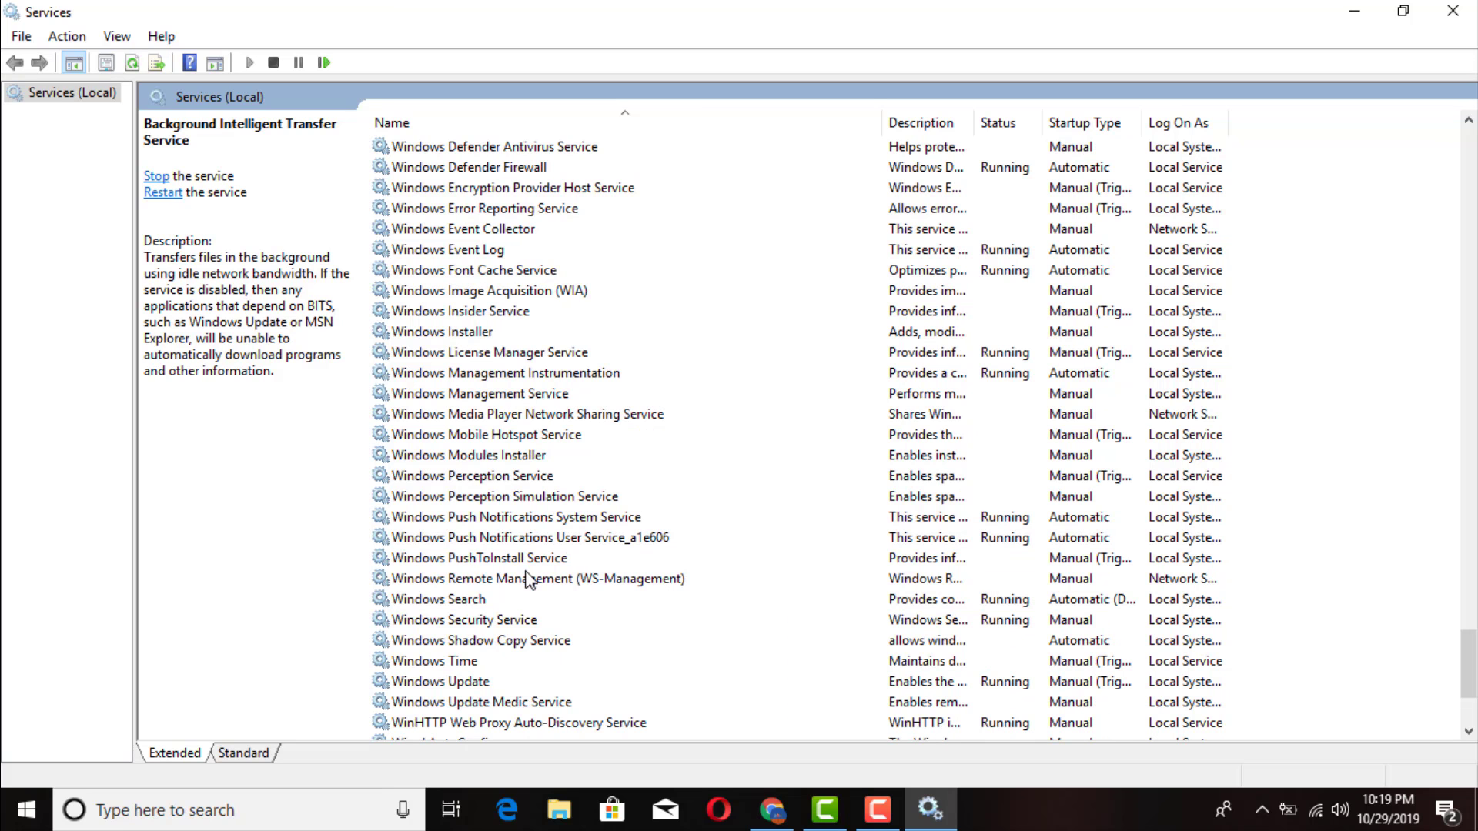
left_click(448, 680)
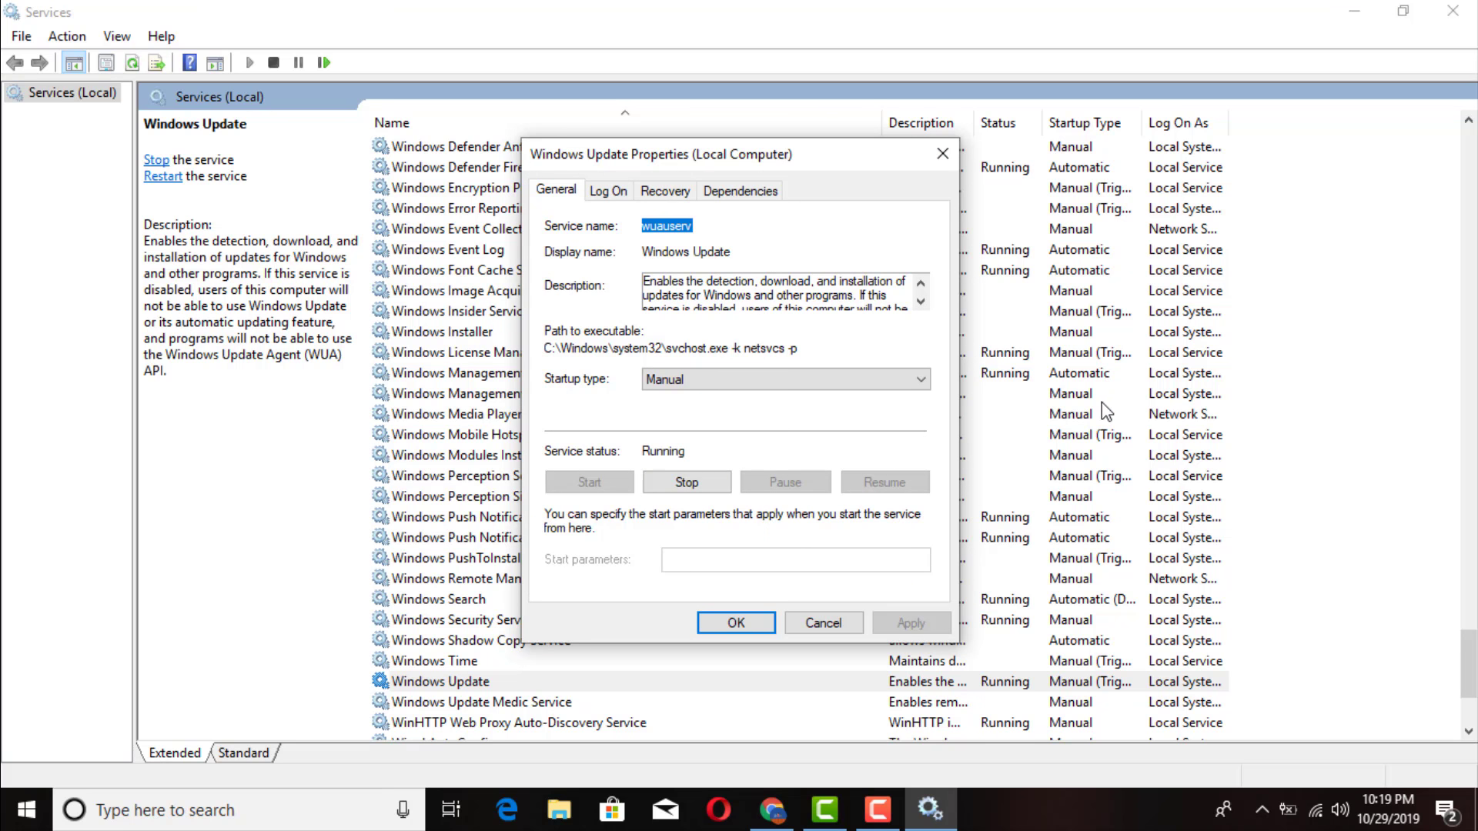
left_click(921, 377)
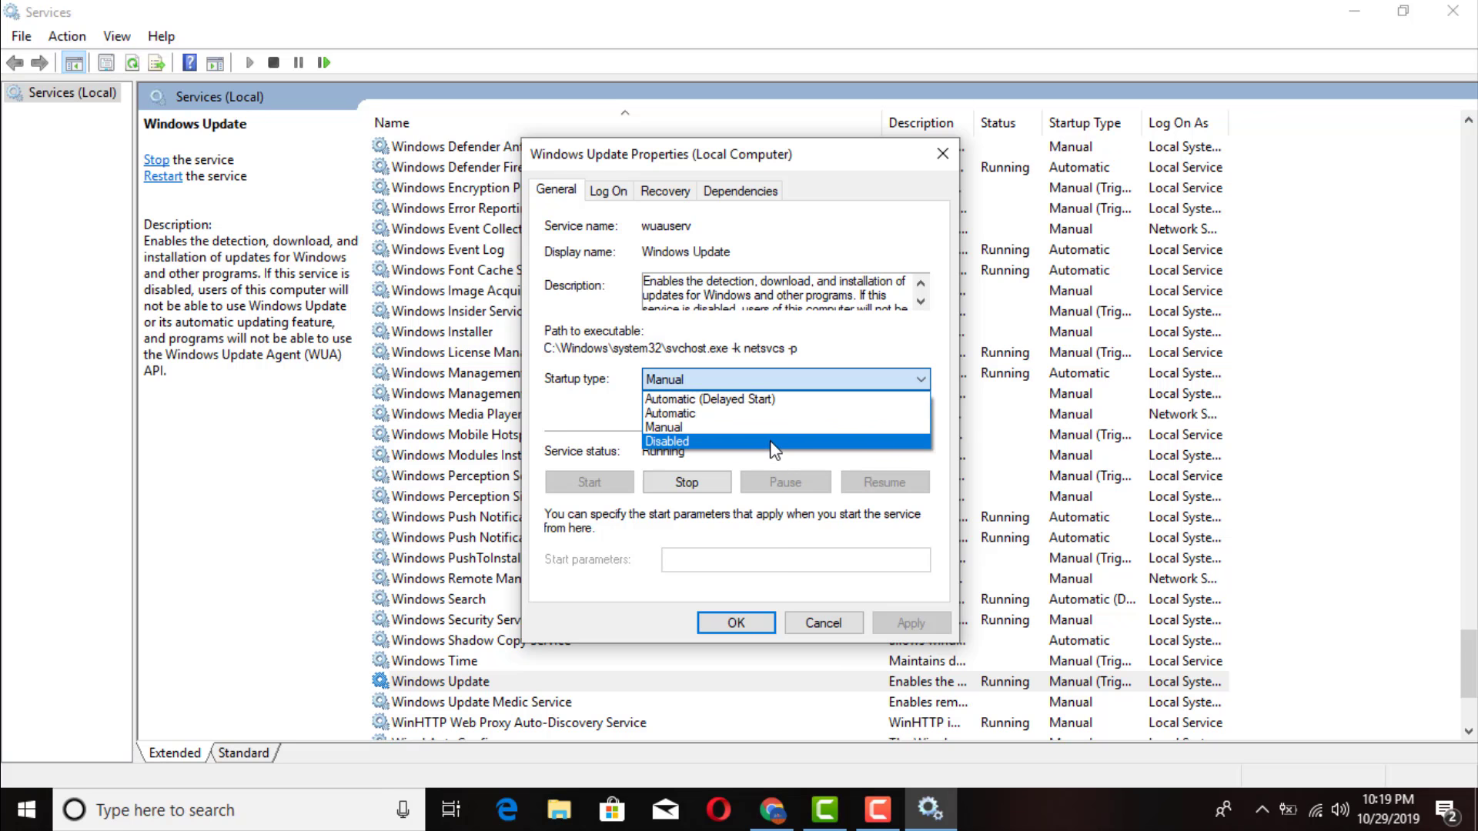
left_click(775, 449)
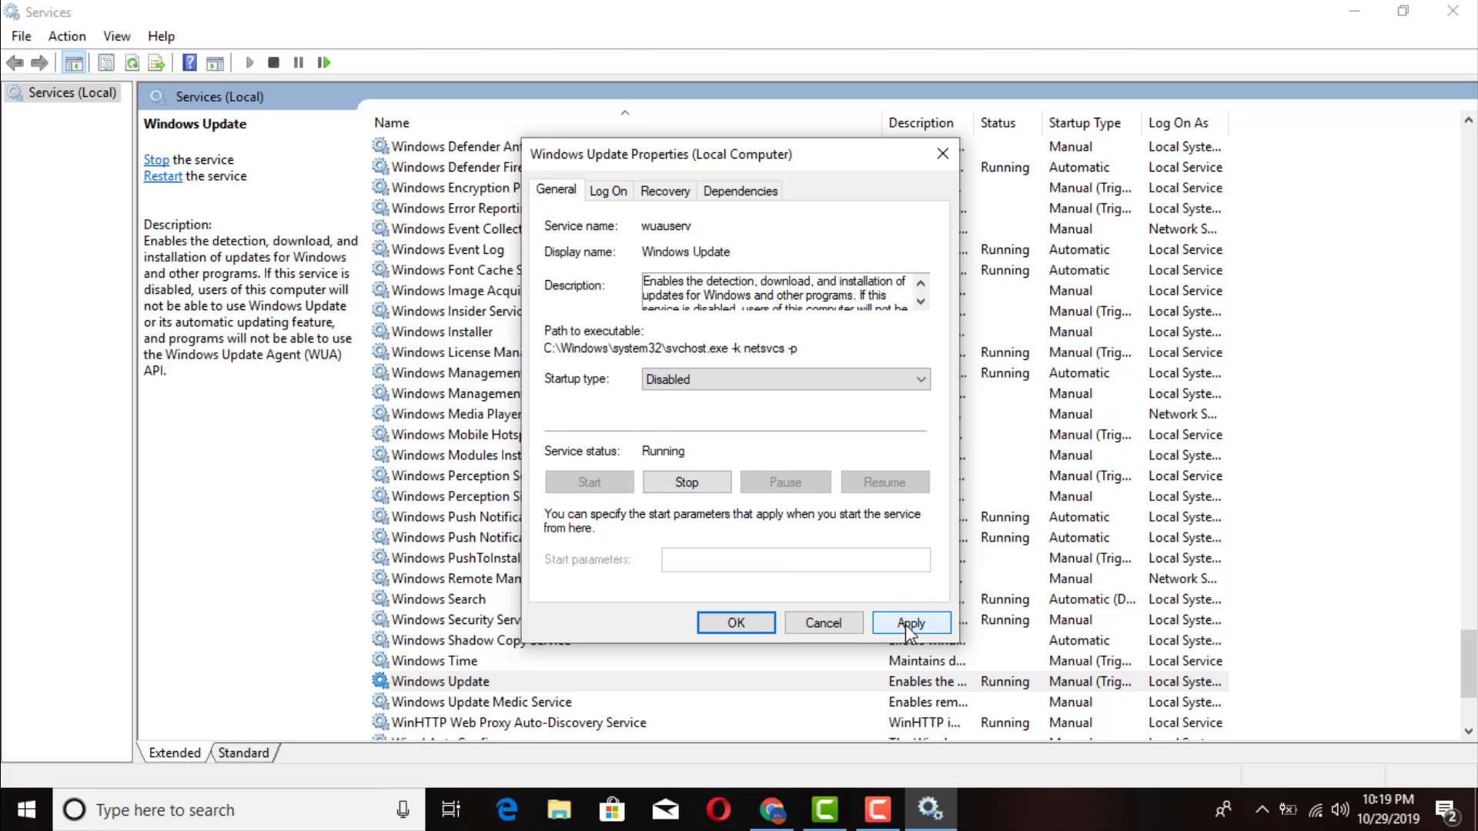
left_click(920, 380)
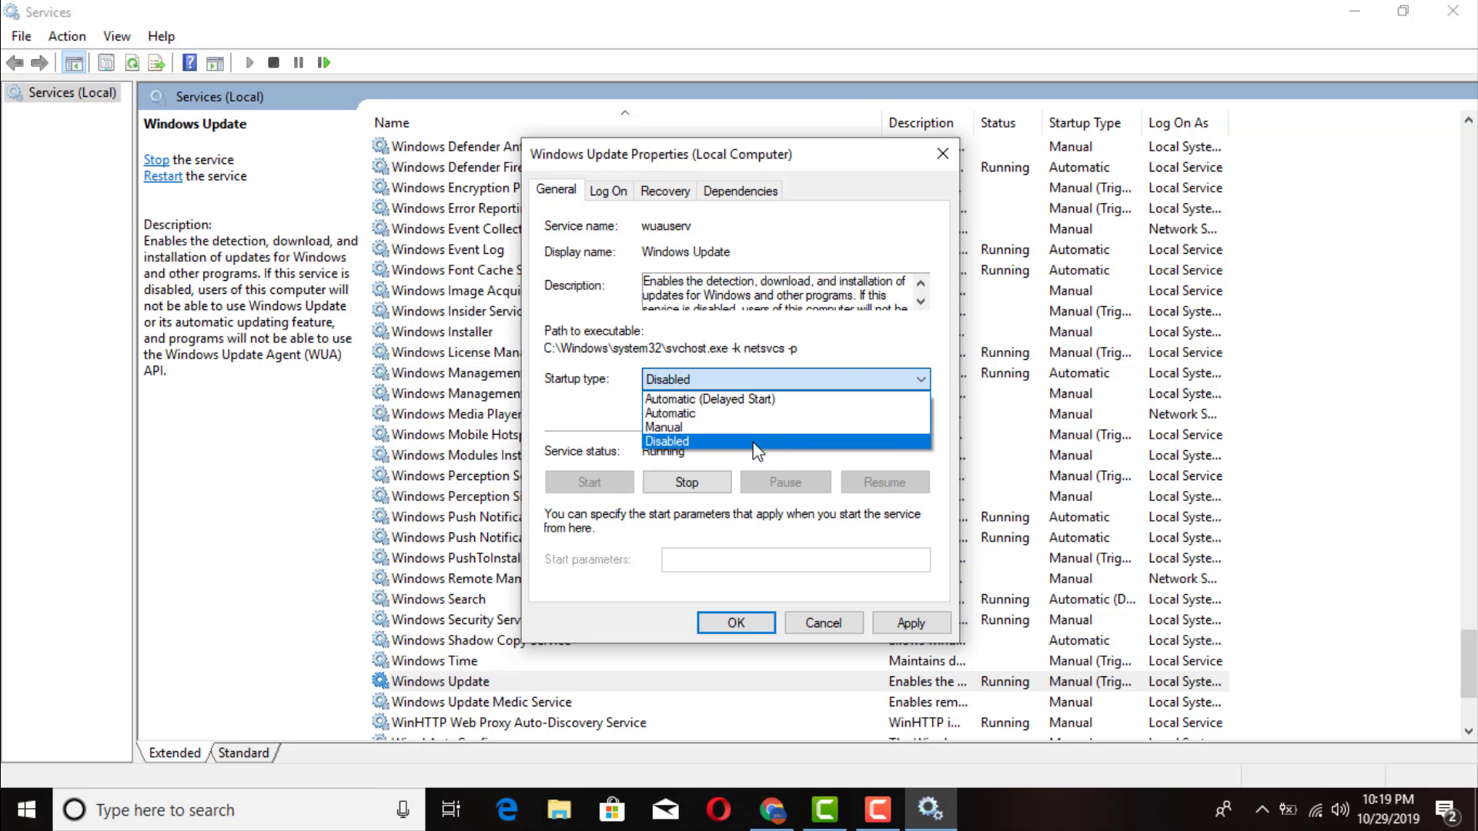
left_click(754, 442)
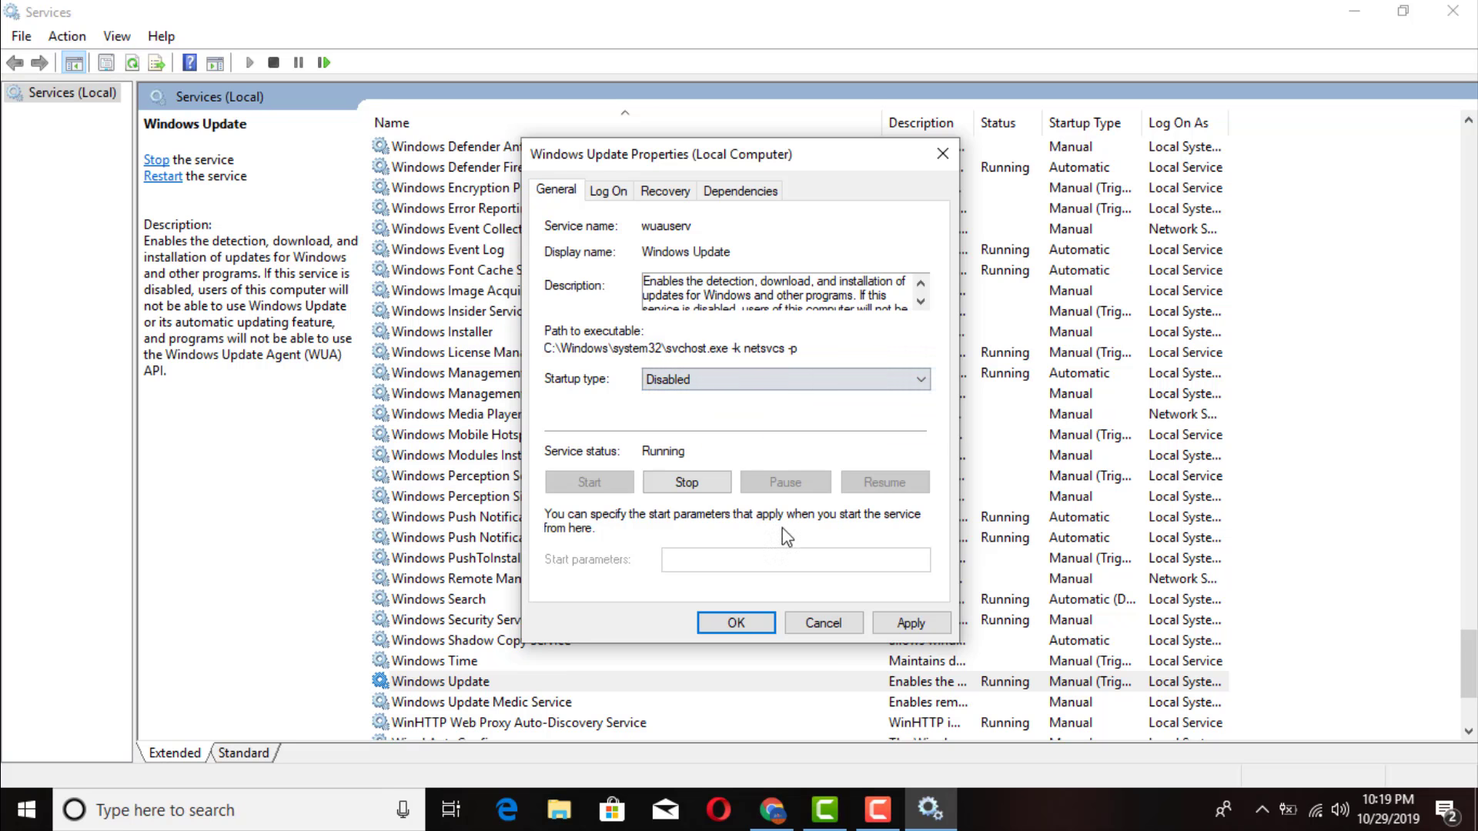
left_click(910, 623)
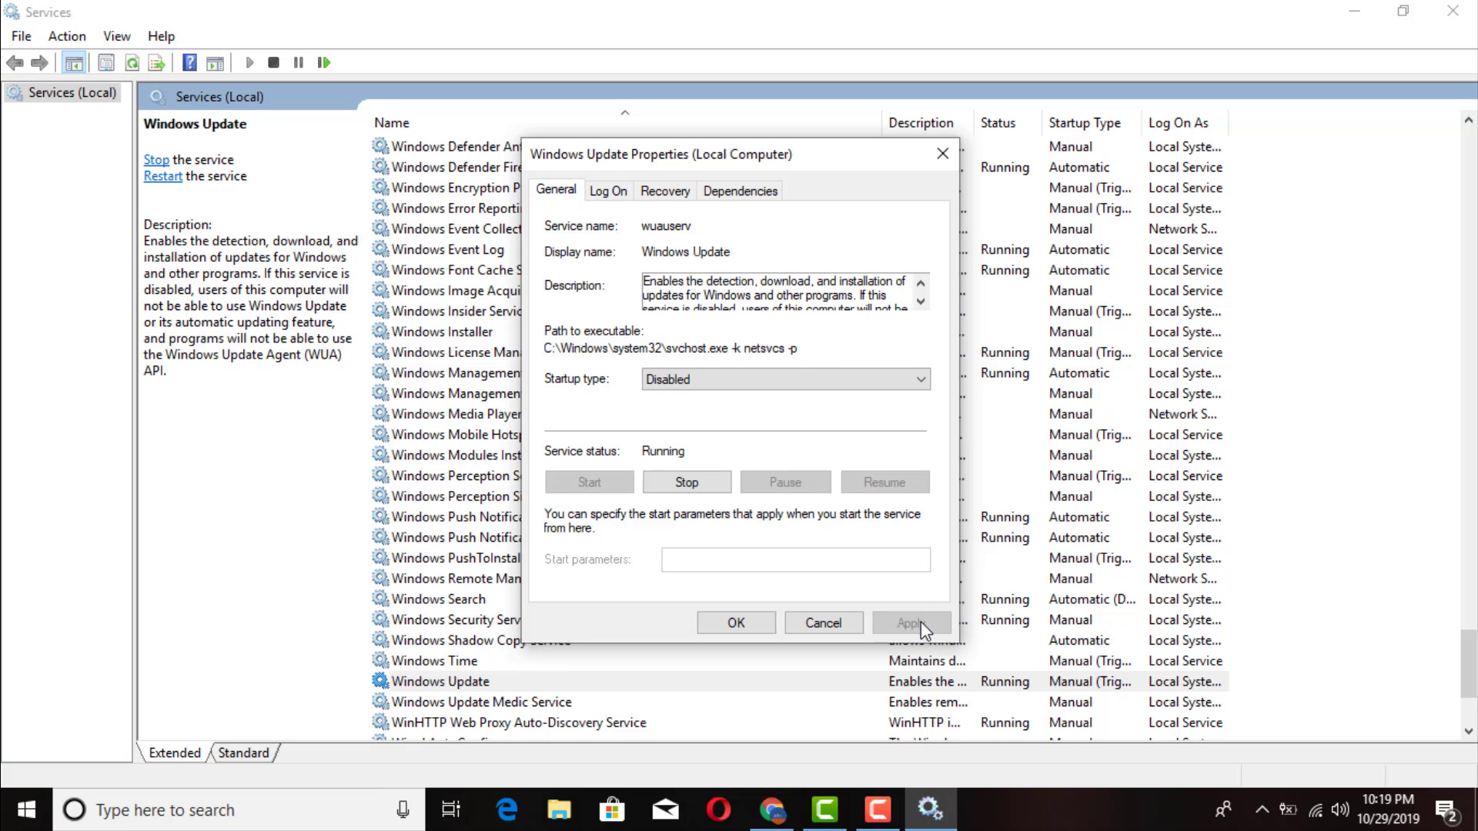
left_click(737, 624)
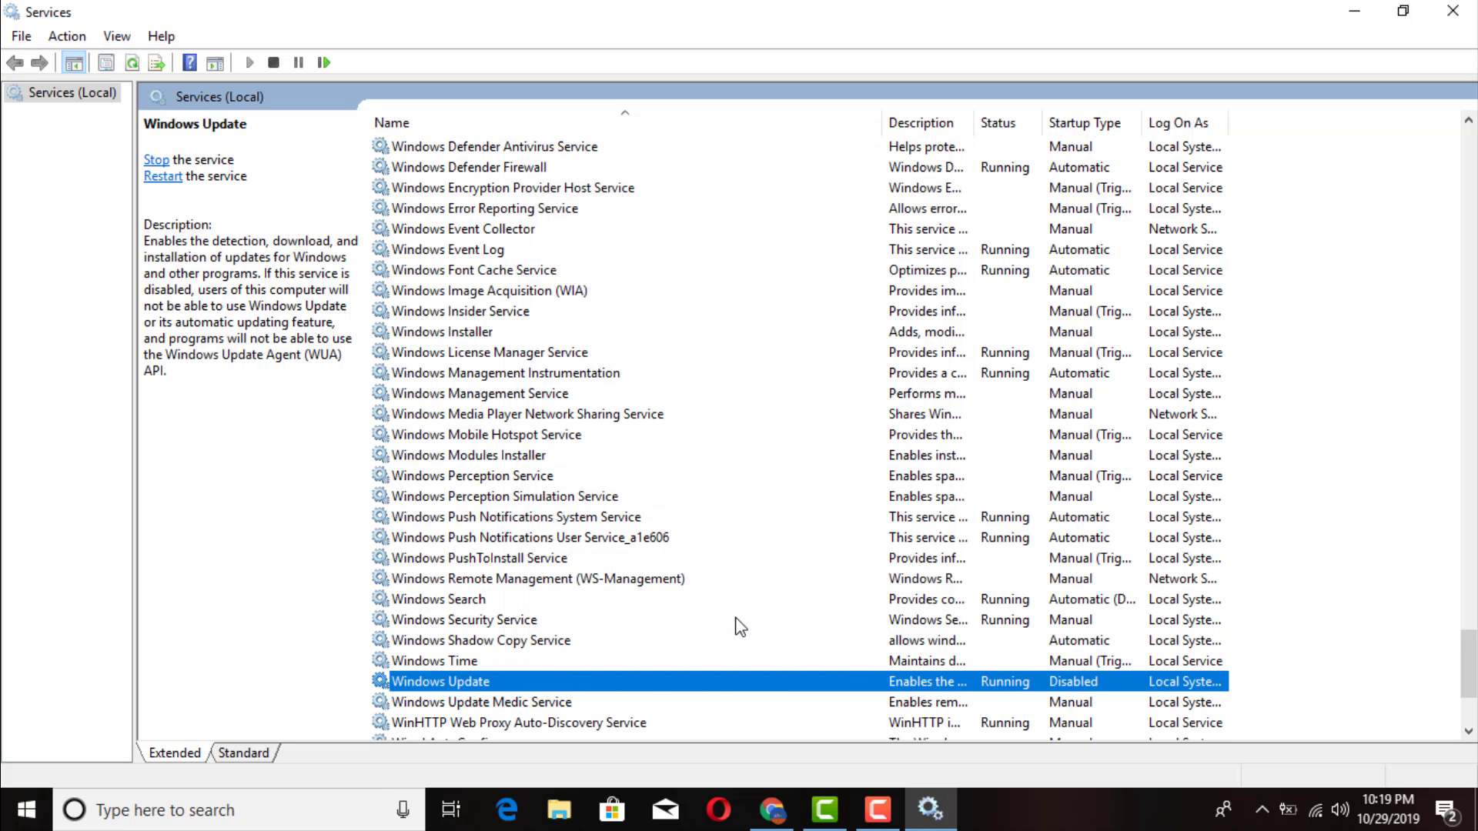
- Stop the running Windows Update service and close the Services console
double_click(433, 683)
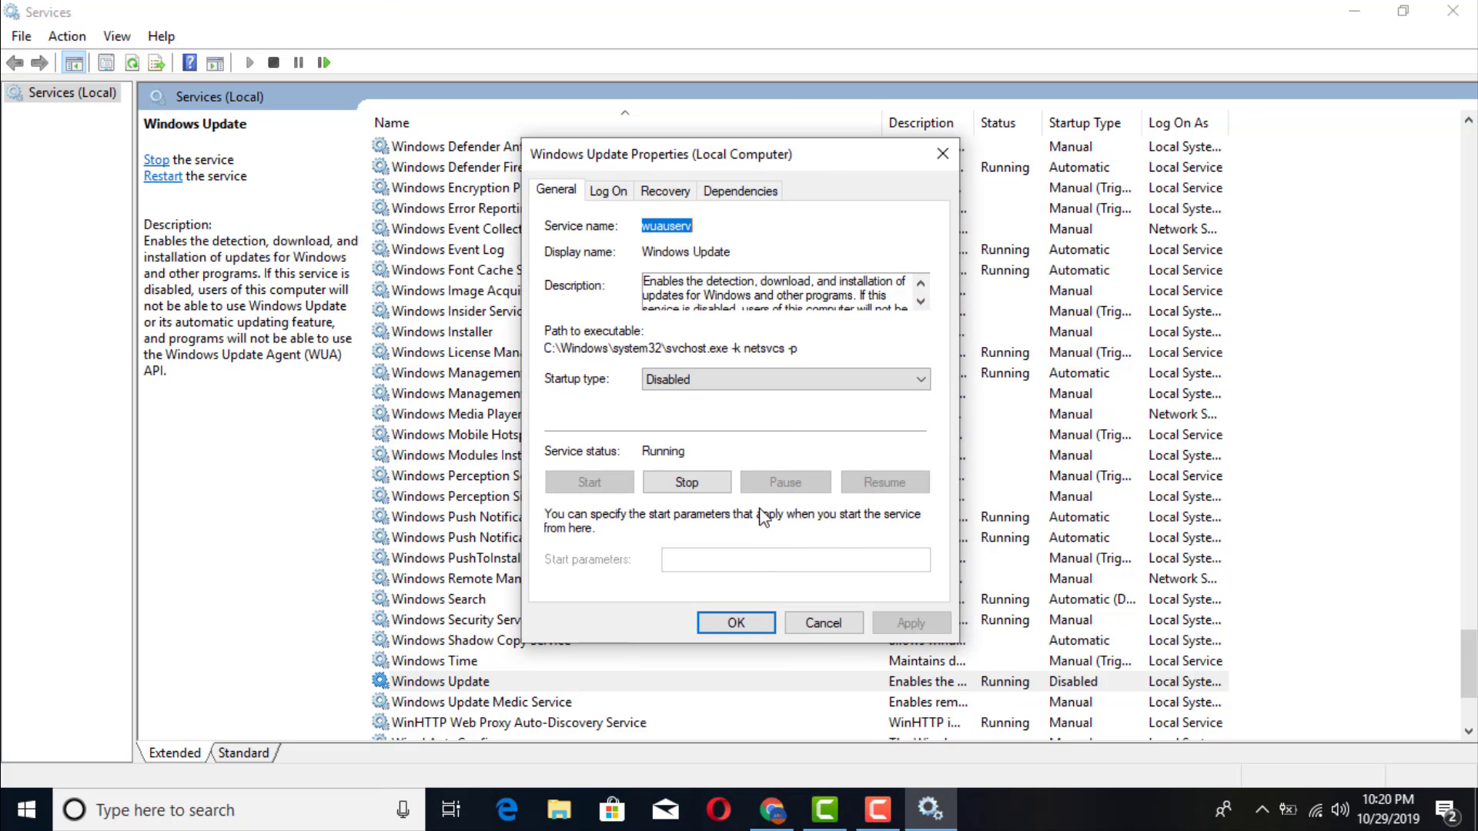
left_click(721, 490)
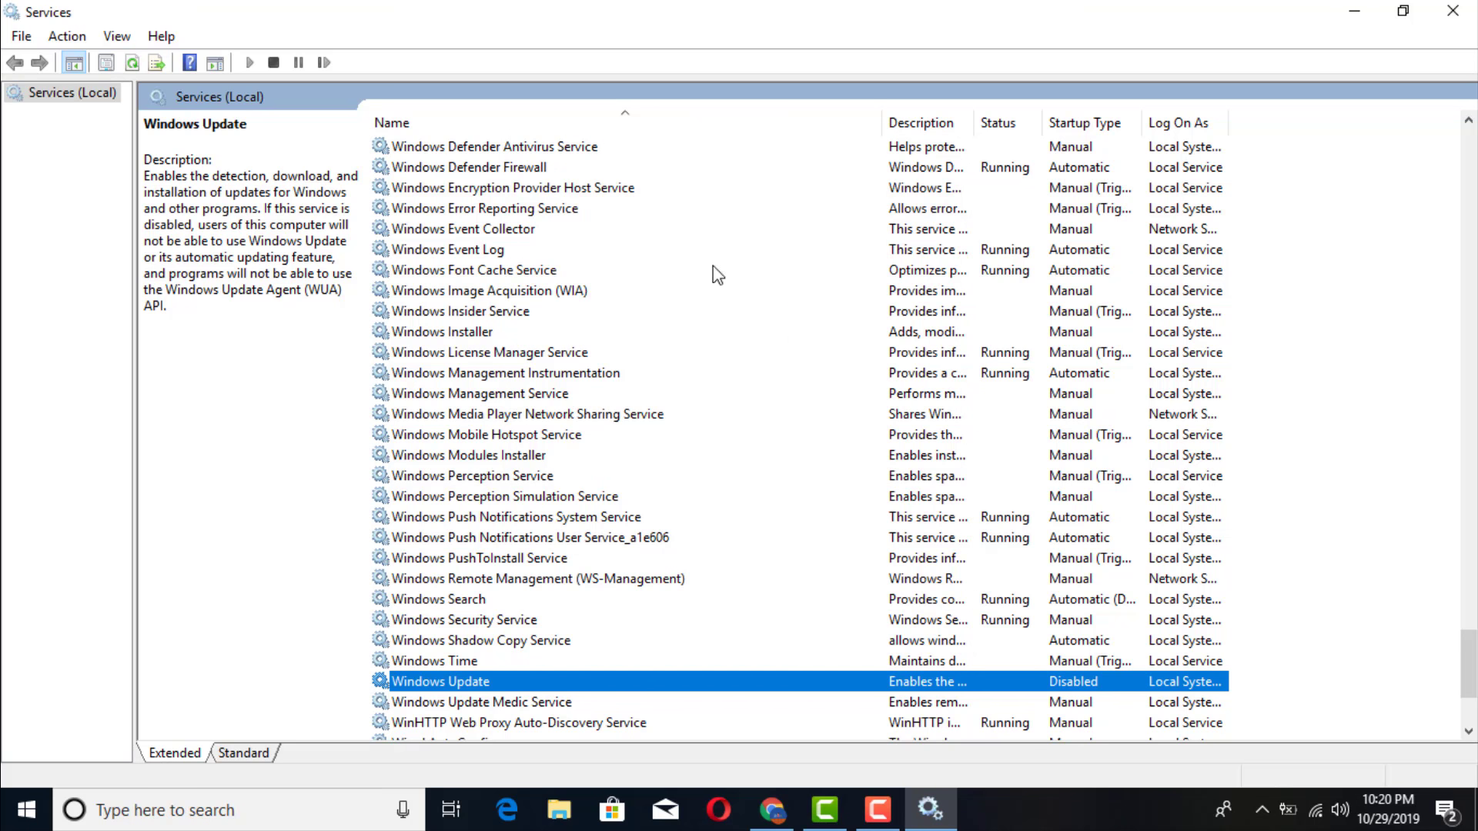
left_click(1461, 14)
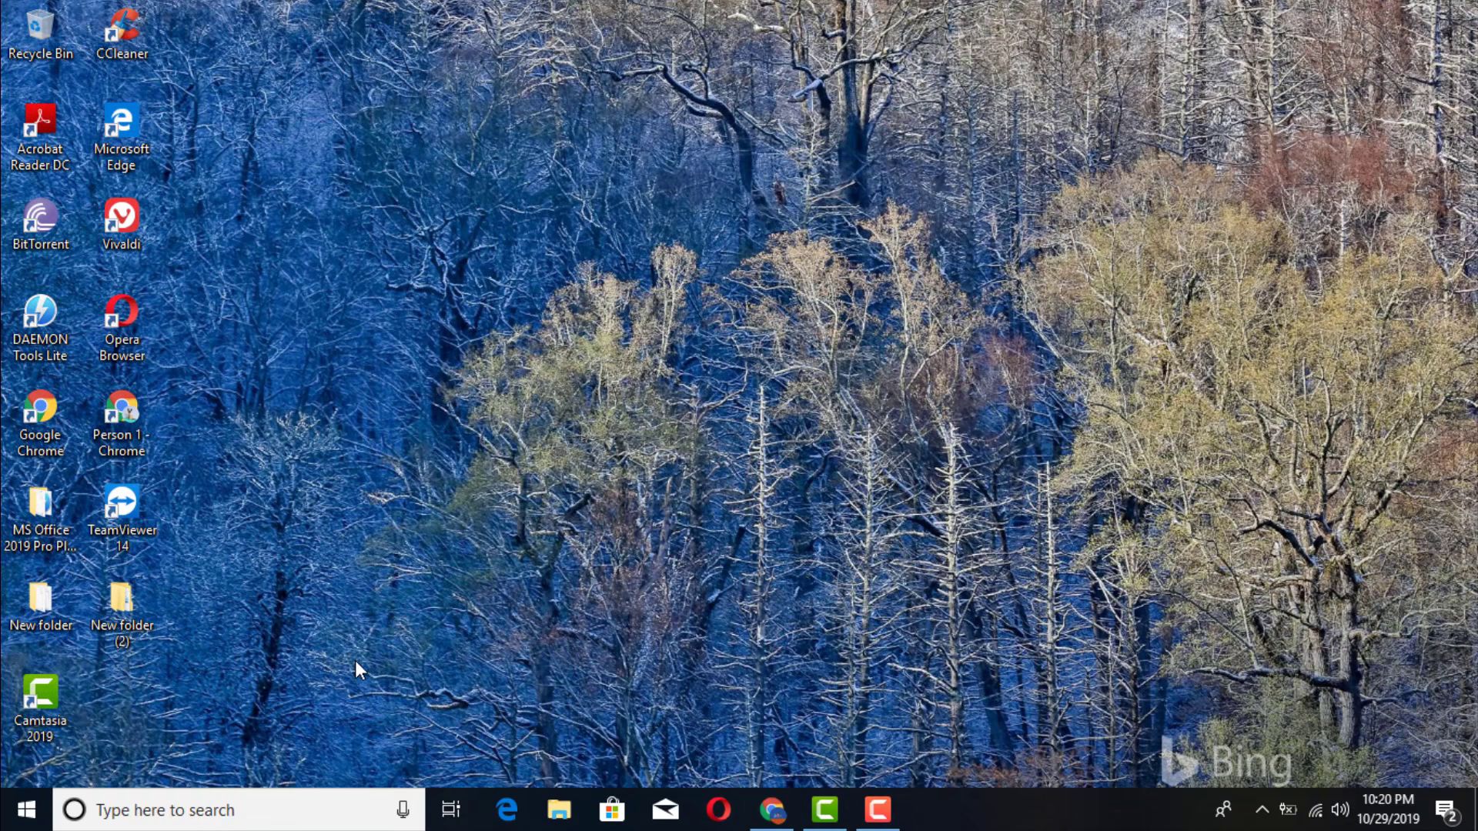
- Launch mmc from the Run dialog's command history to open an empty Console1
key("super+r")
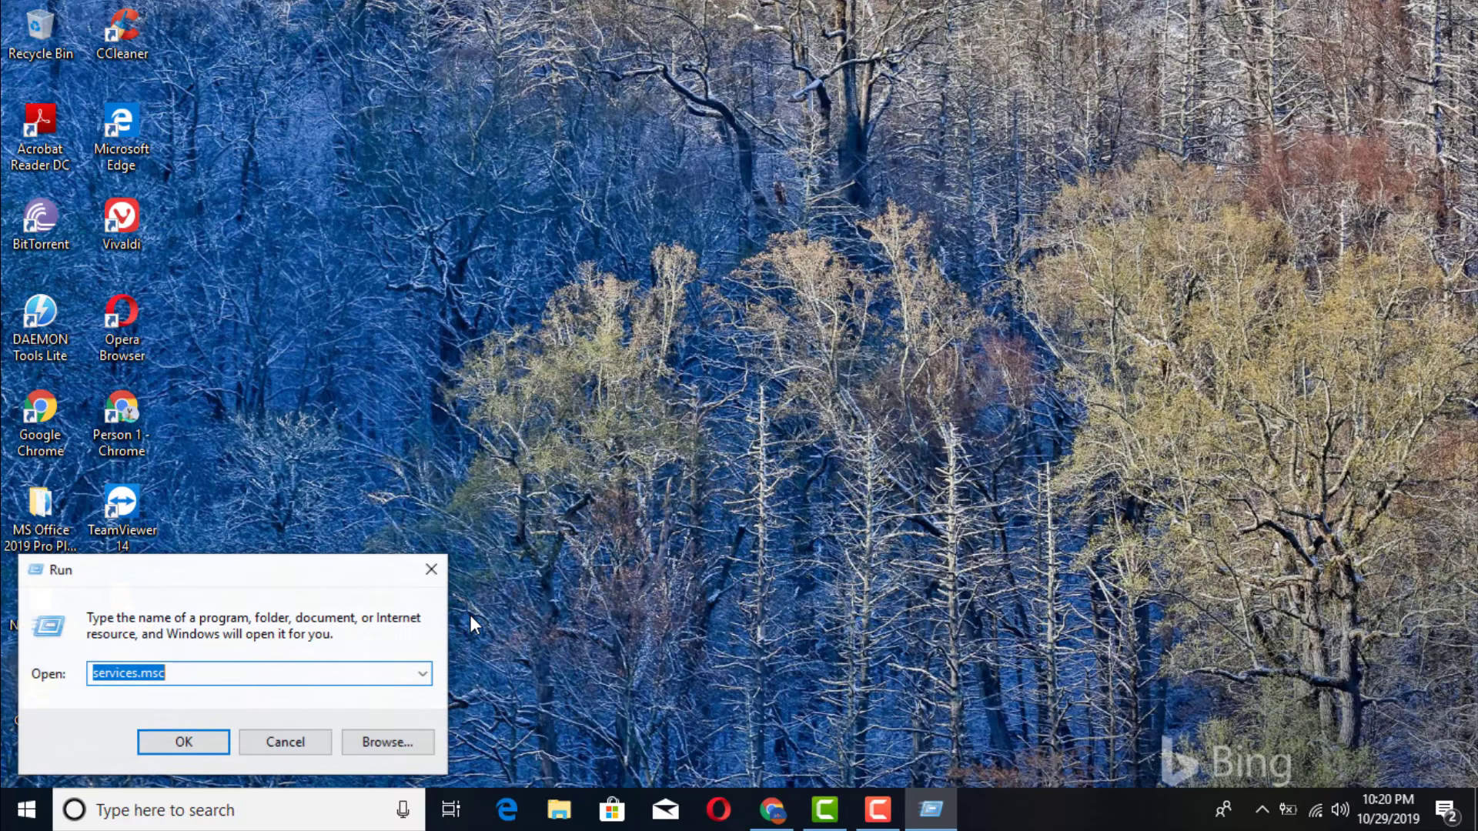
key("BackSpace")
type("m")
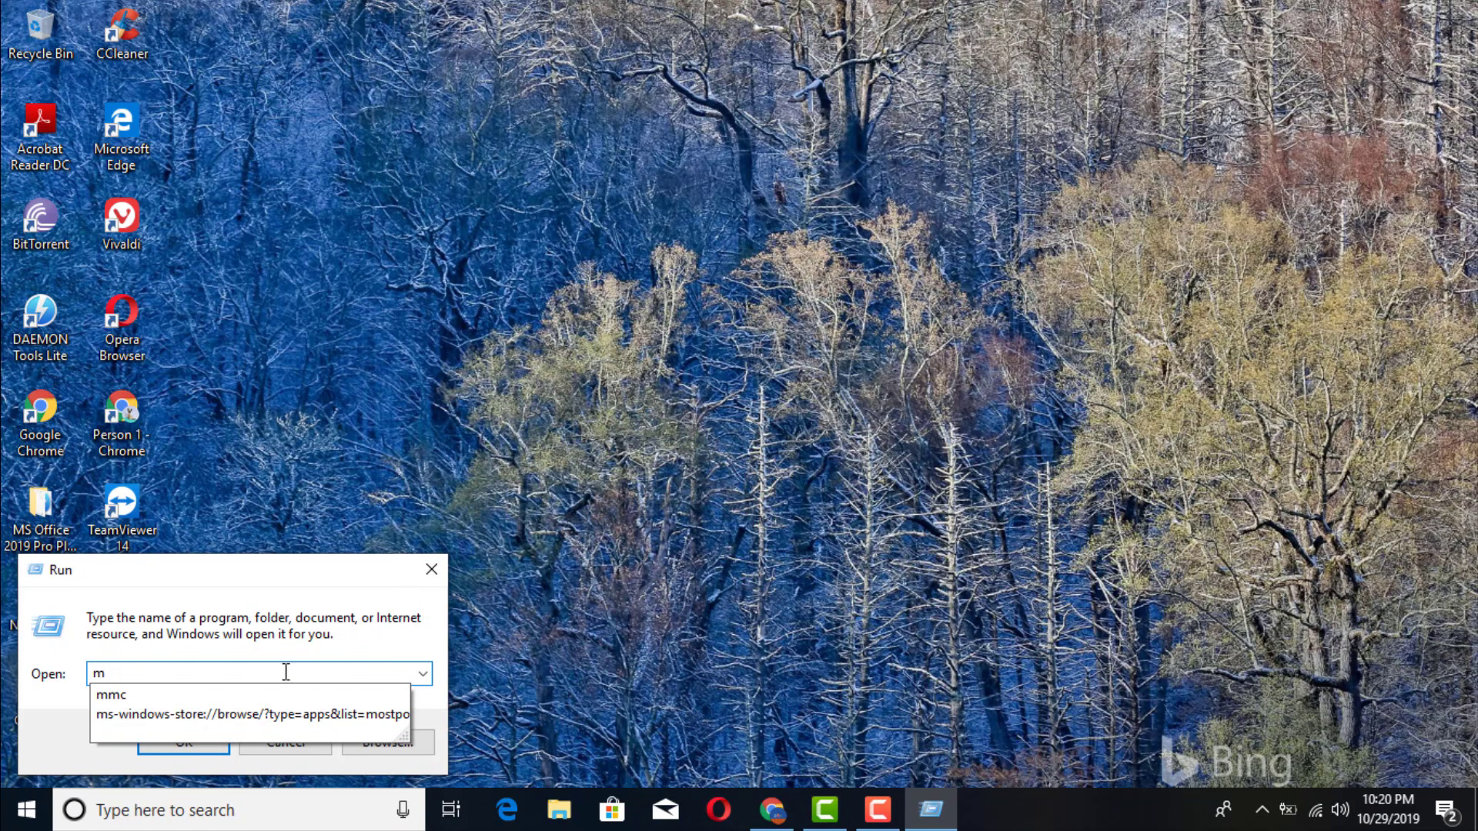
left_click(141, 713)
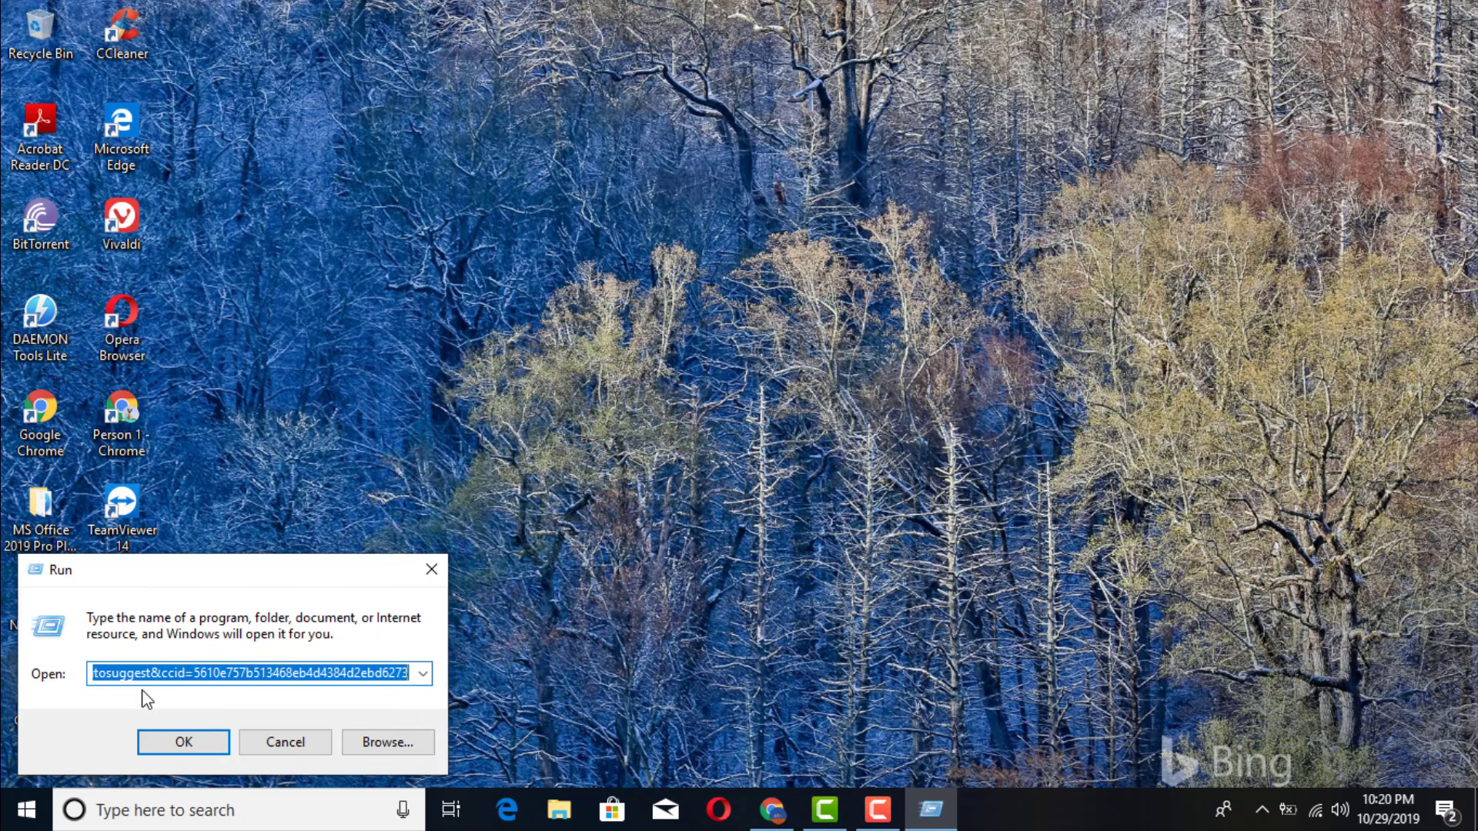
left_click(422, 673)
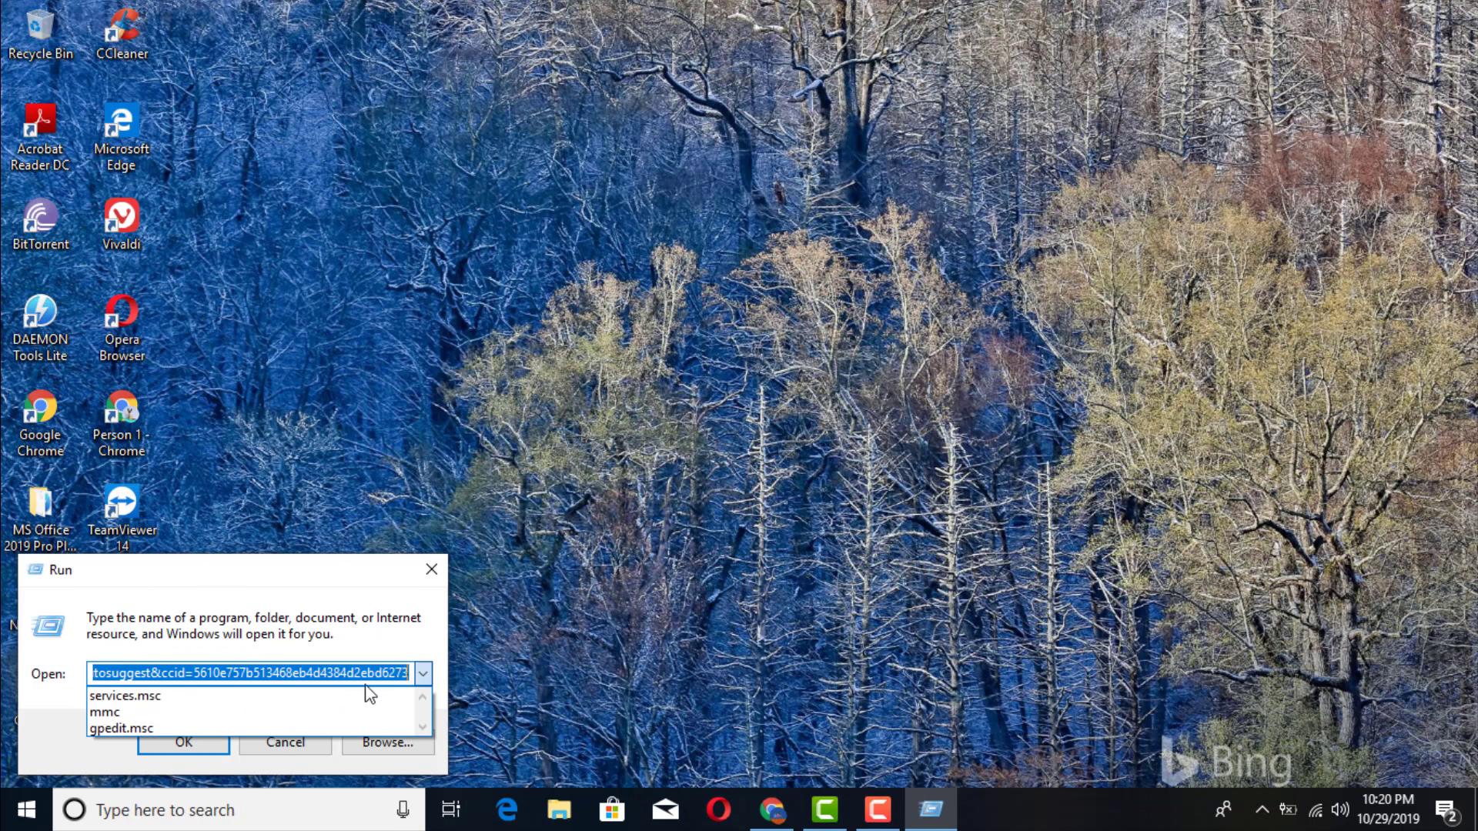
left_click(218, 711)
left_click(201, 736)
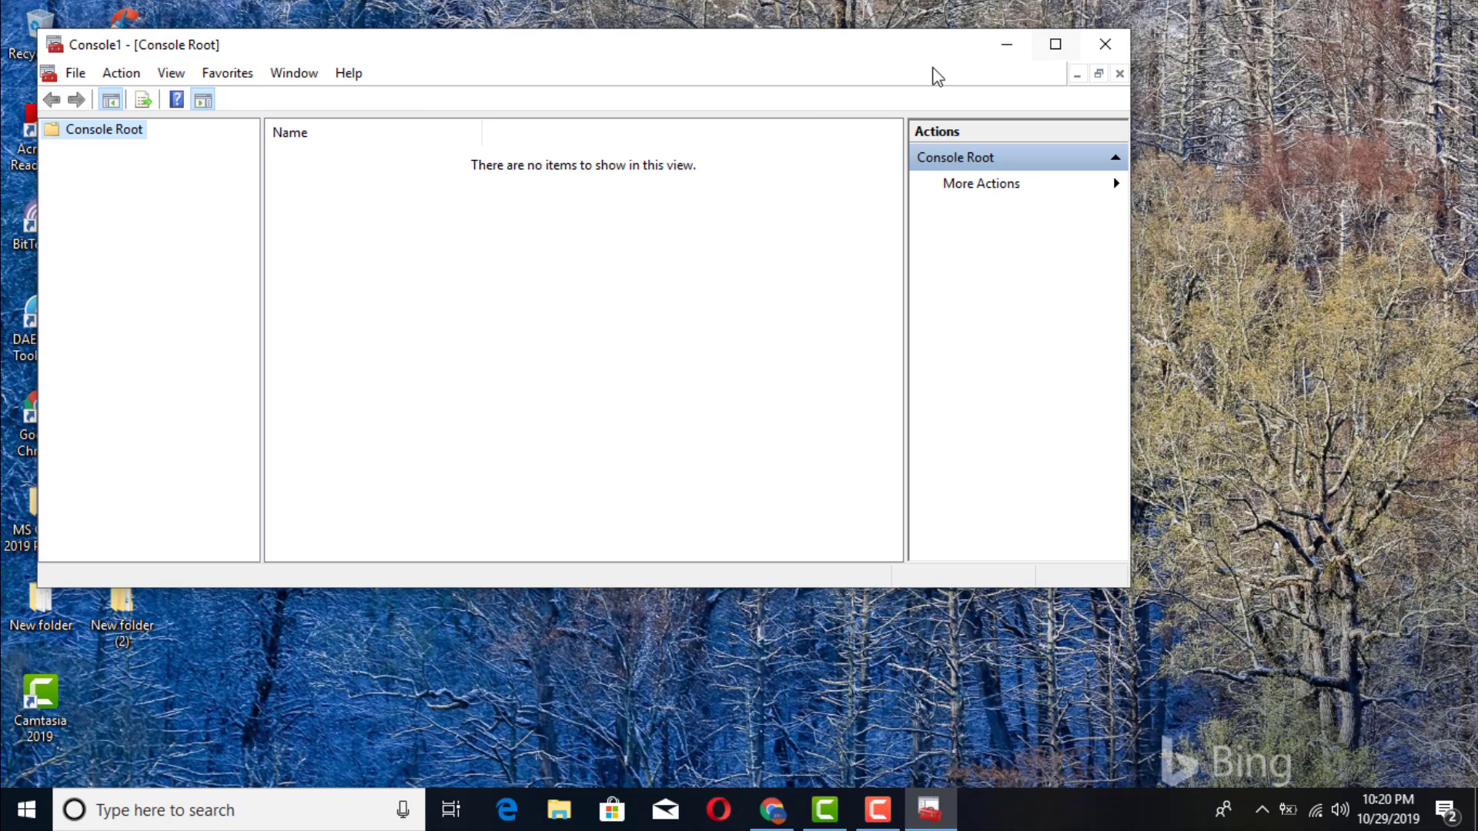
- Maximize the console and add the Group Policy Object Editor snap-in for Local Computer
left_click_drag(944, 48, 1053, 57)
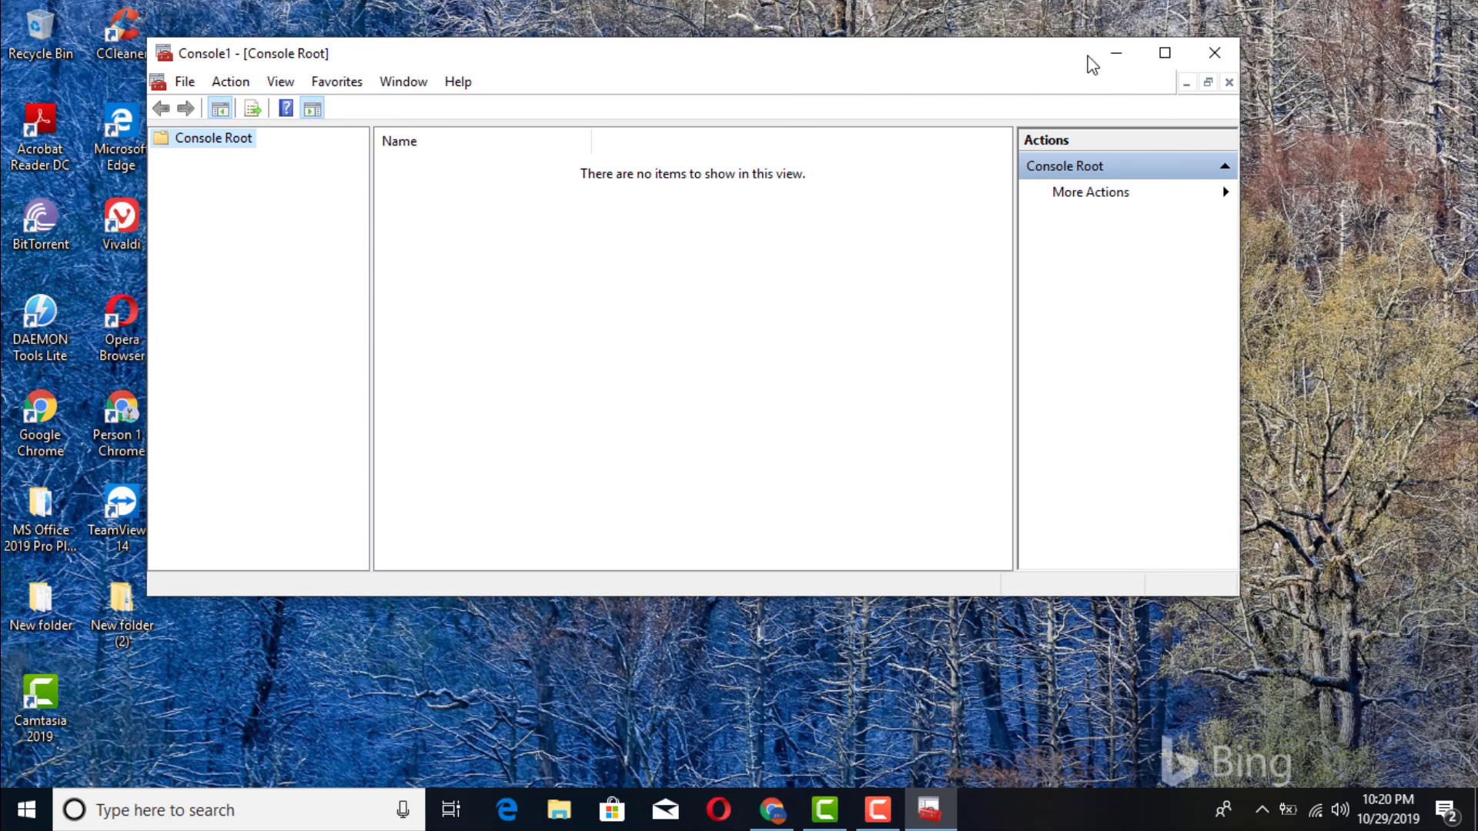
left_click(1165, 54)
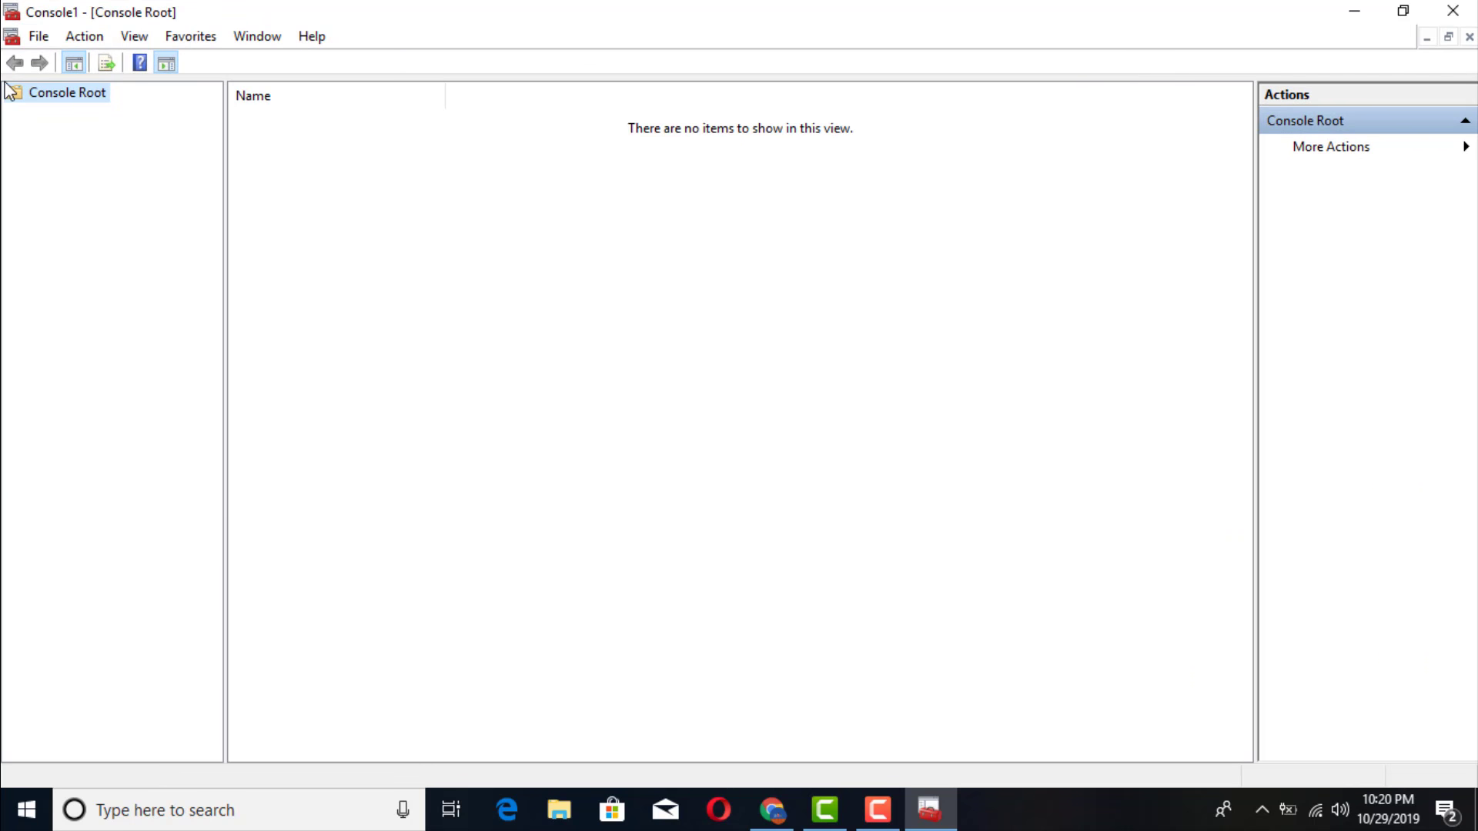
left_click(42, 38)
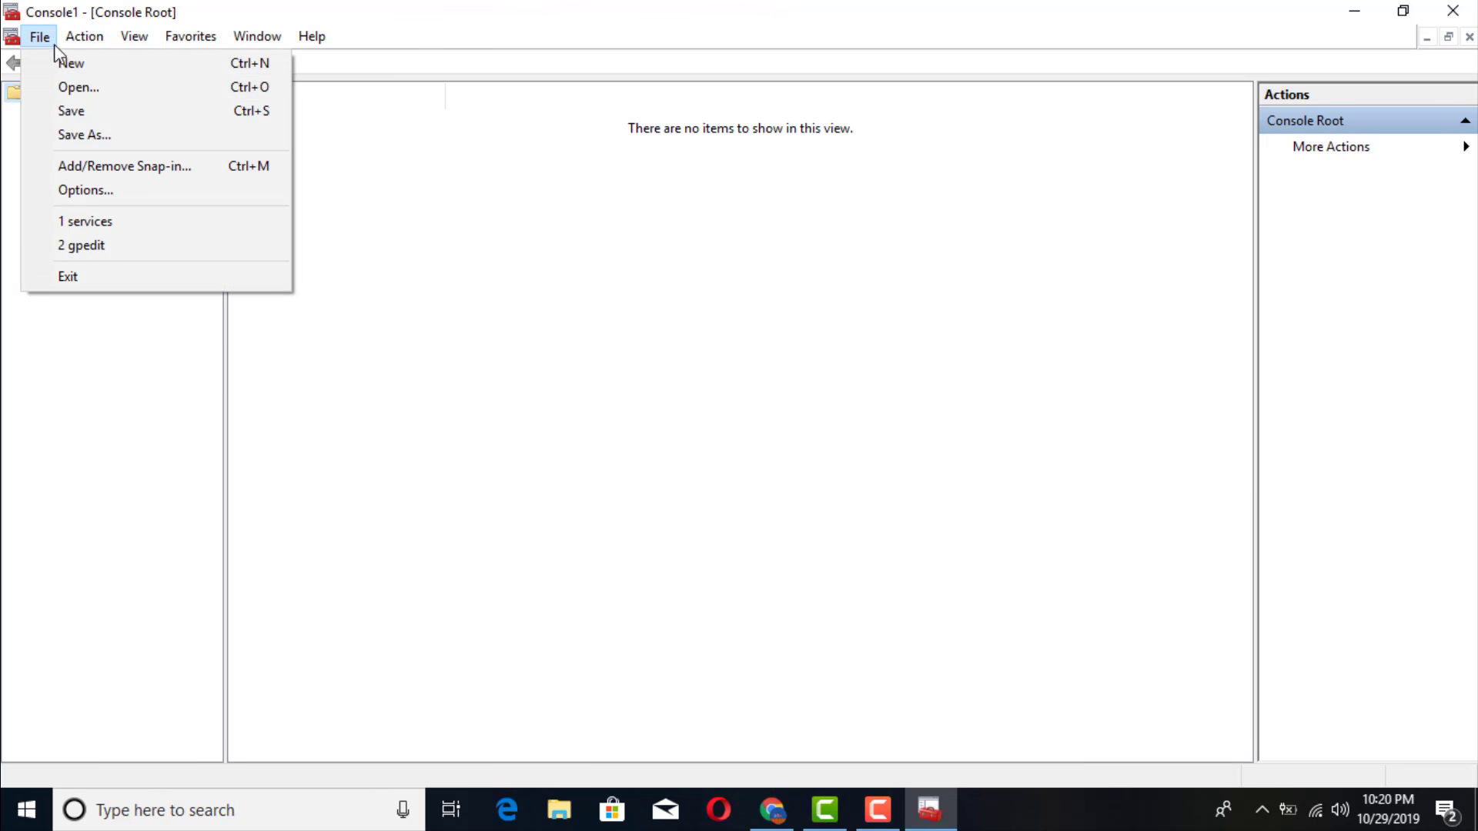
left_click(106, 168)
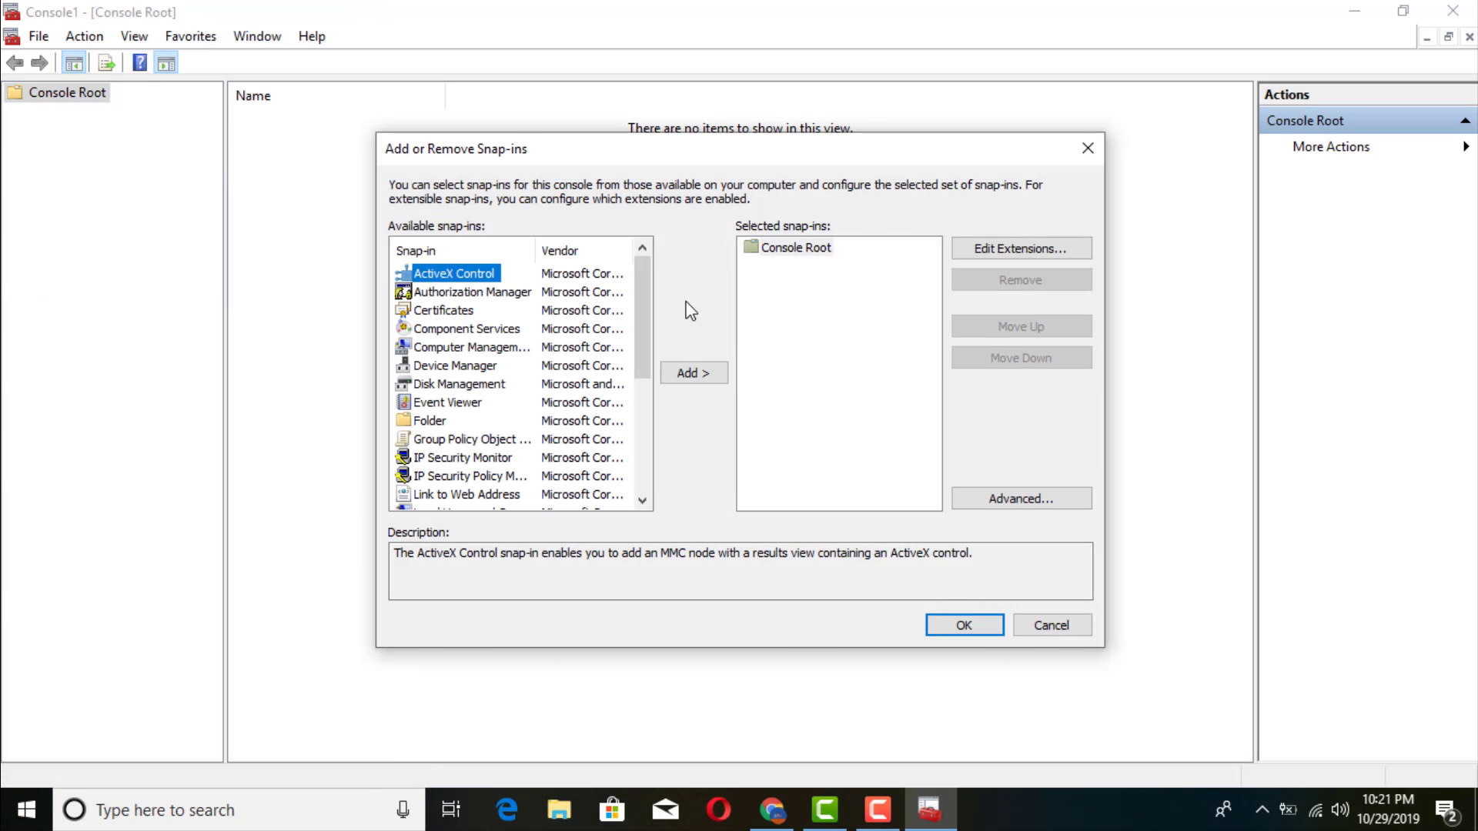
left_click_drag(646, 269, 636, 307)
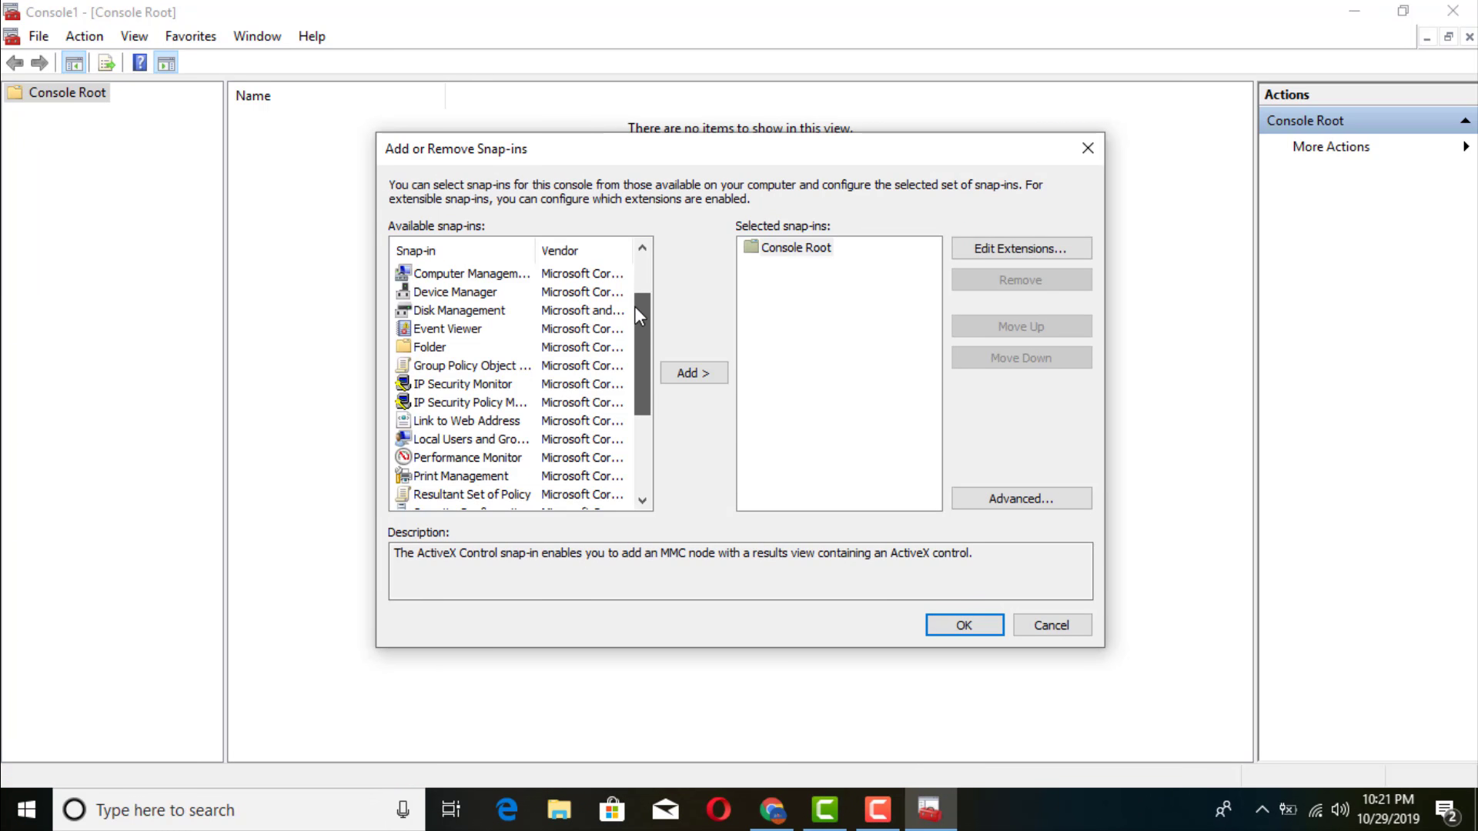
left_click(429, 369)
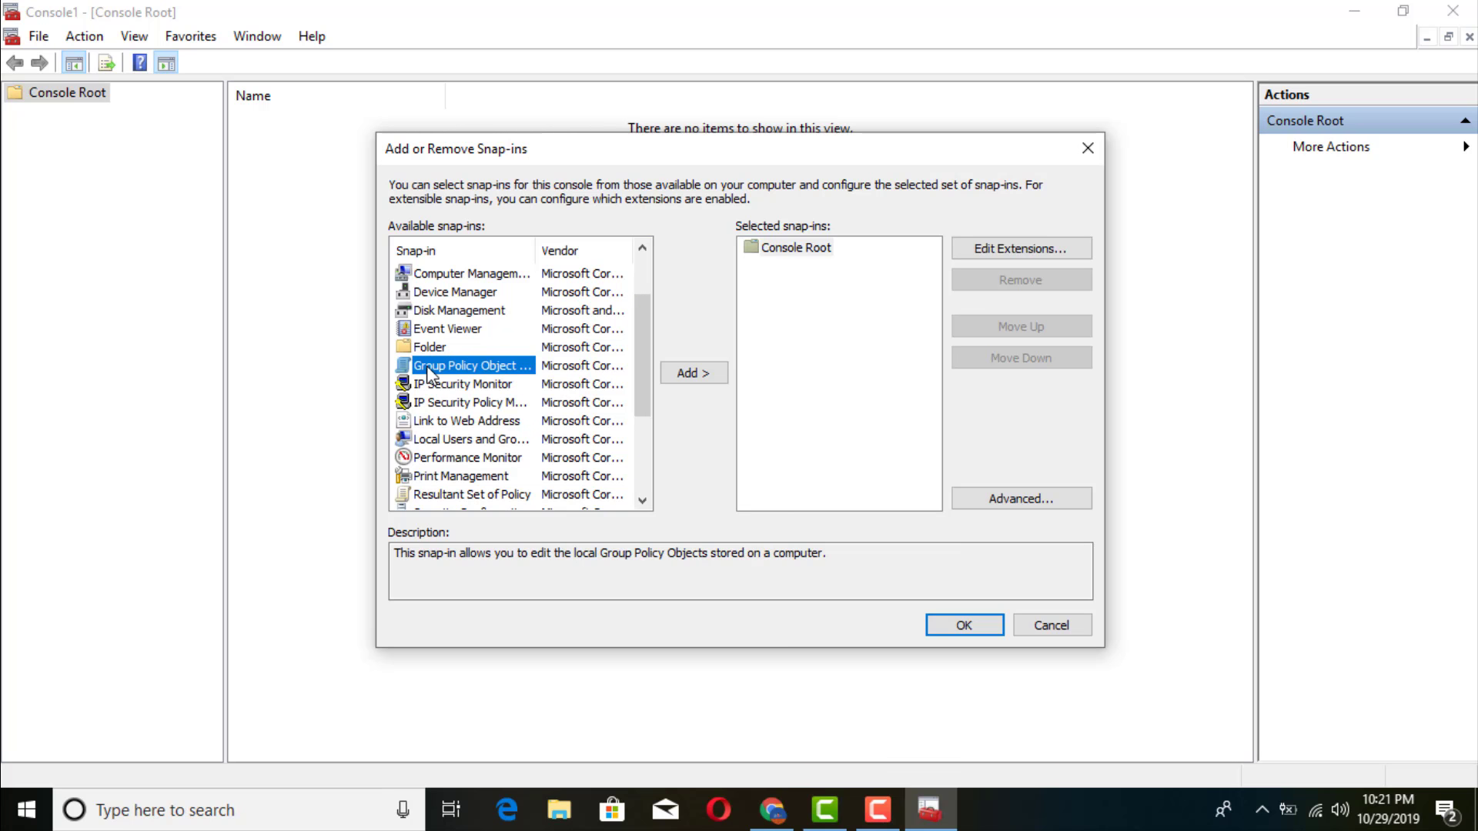
double_click(537, 256)
left_click_drag(611, 268, 582, 273)
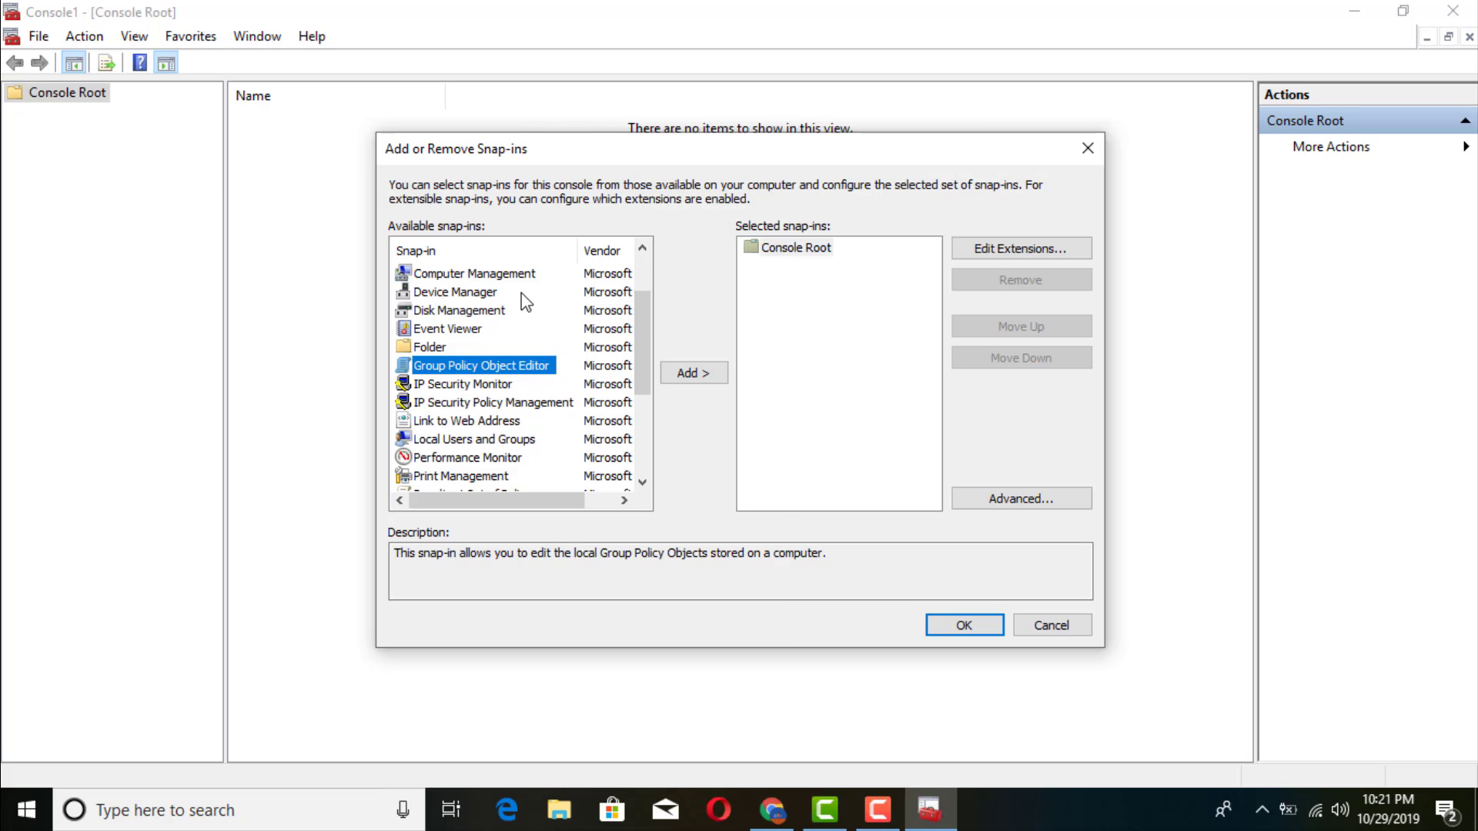
double_click(487, 365)
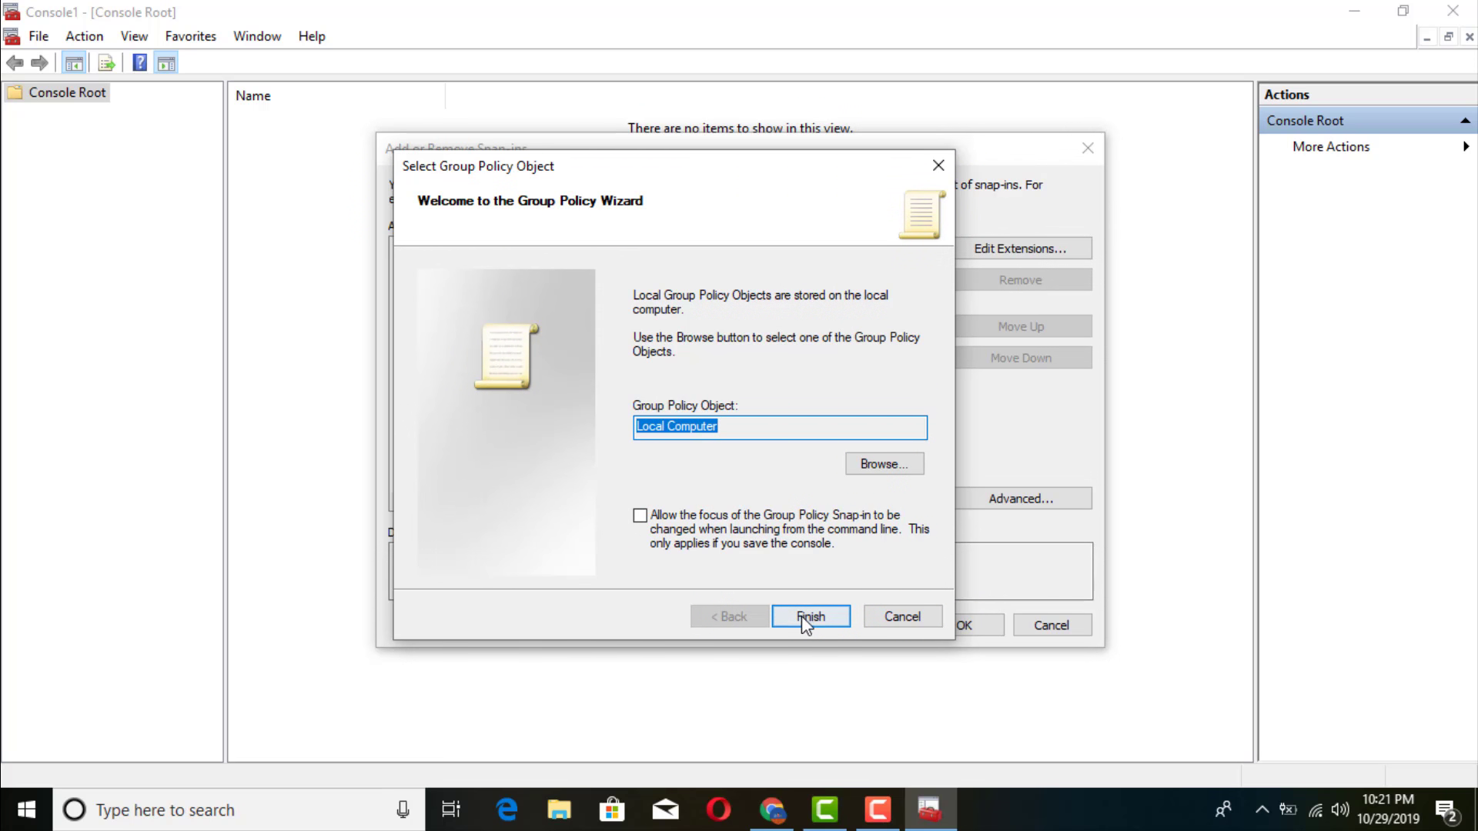
left_click(806, 616)
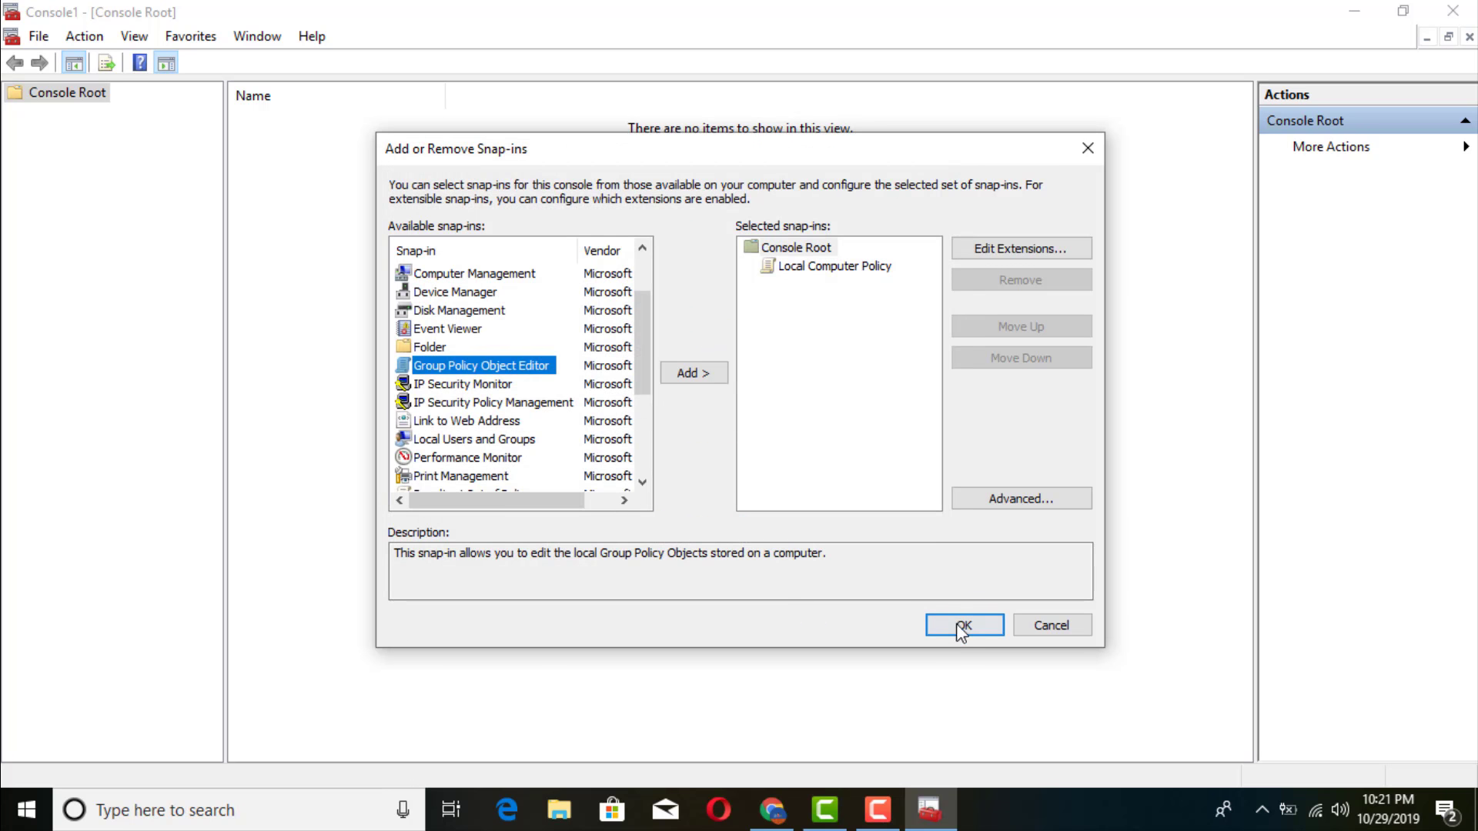
left_click(962, 630)
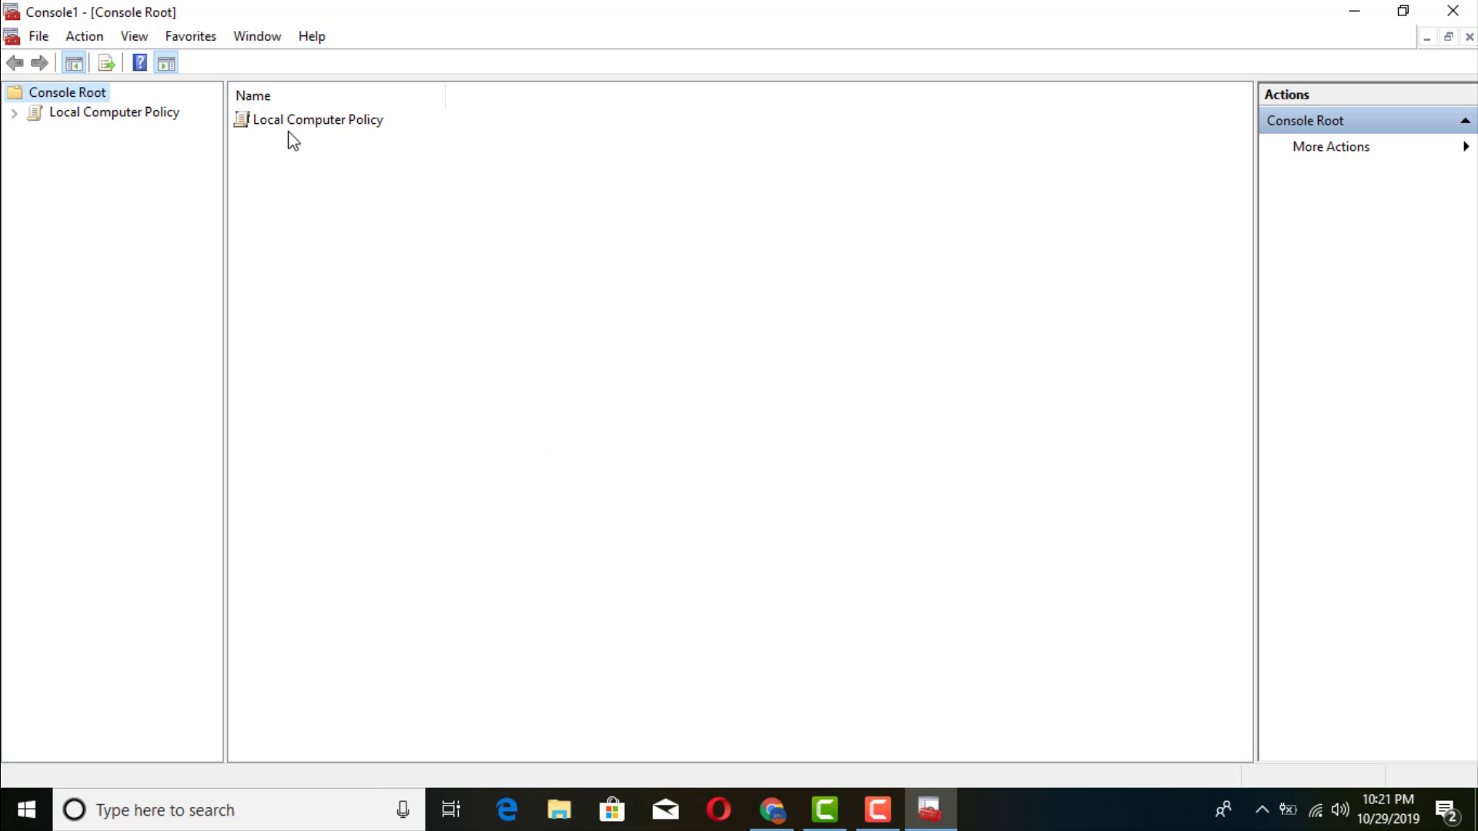
- Browse Computer Configuration > Administrative Templates > Windows Components > Windows Update and open Configure Automatic Updates
left_click(14, 113)
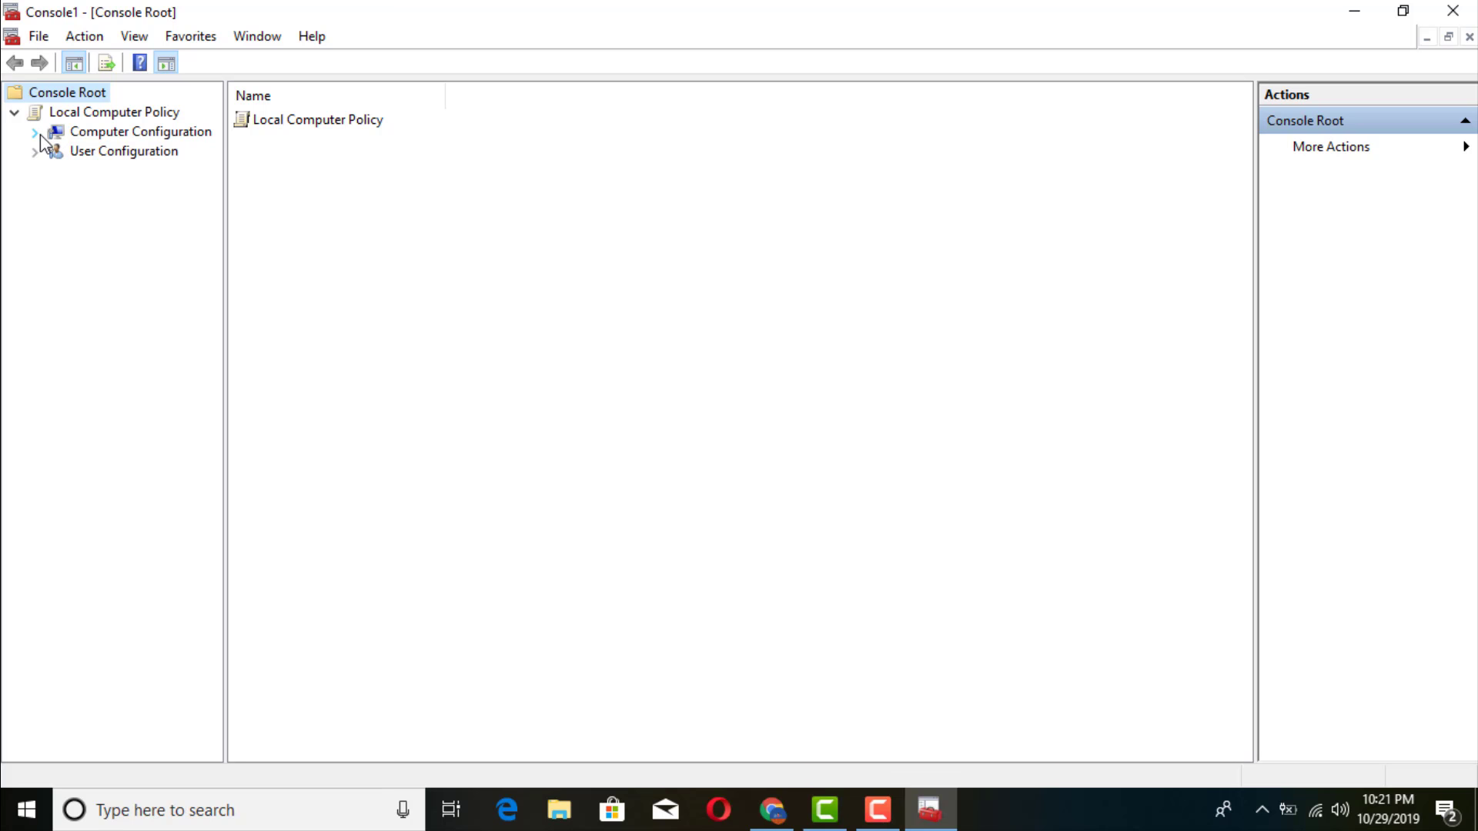
left_click(39, 133)
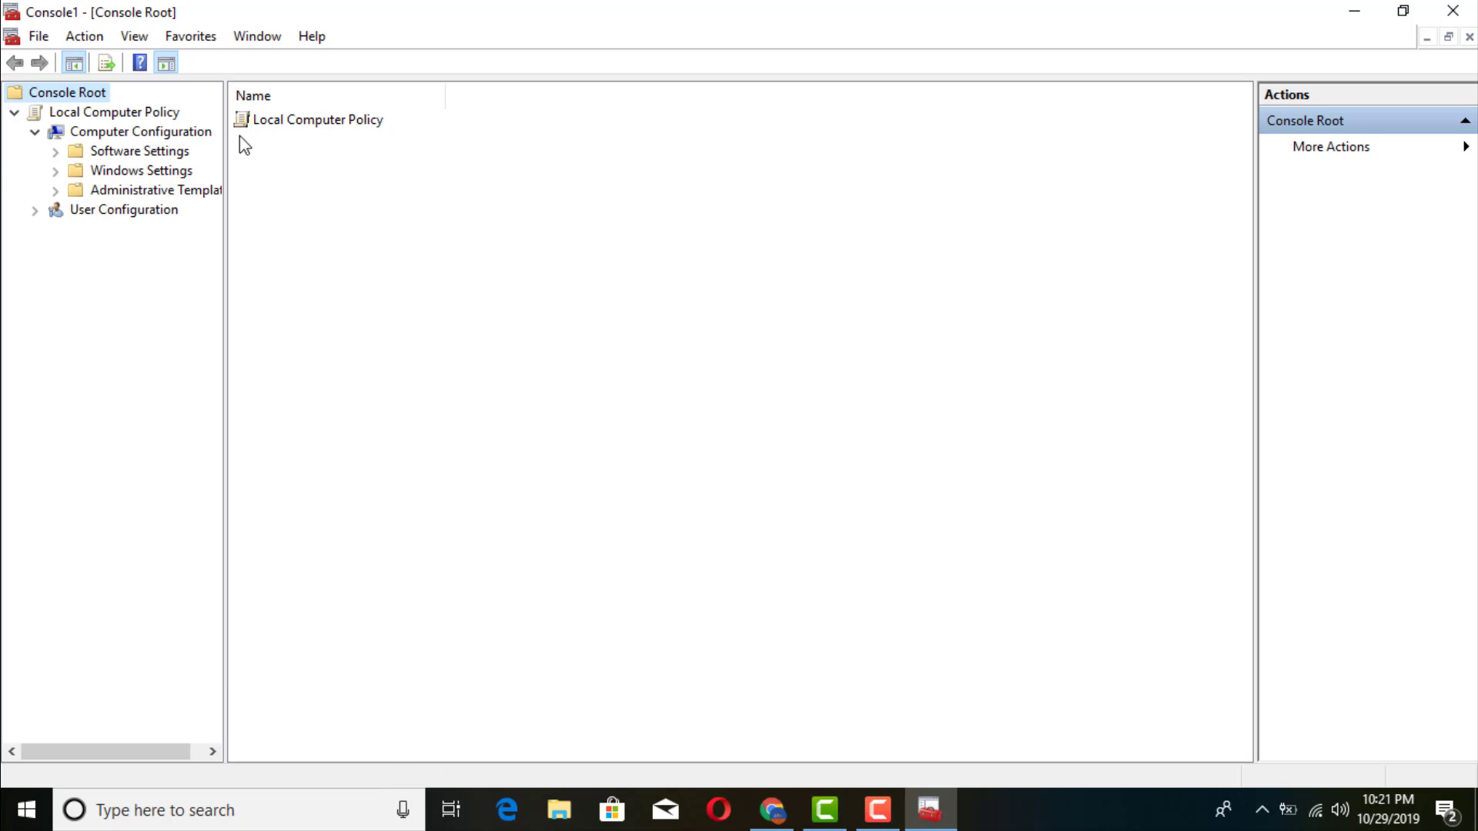
left_click_drag(226, 139, 330, 139)
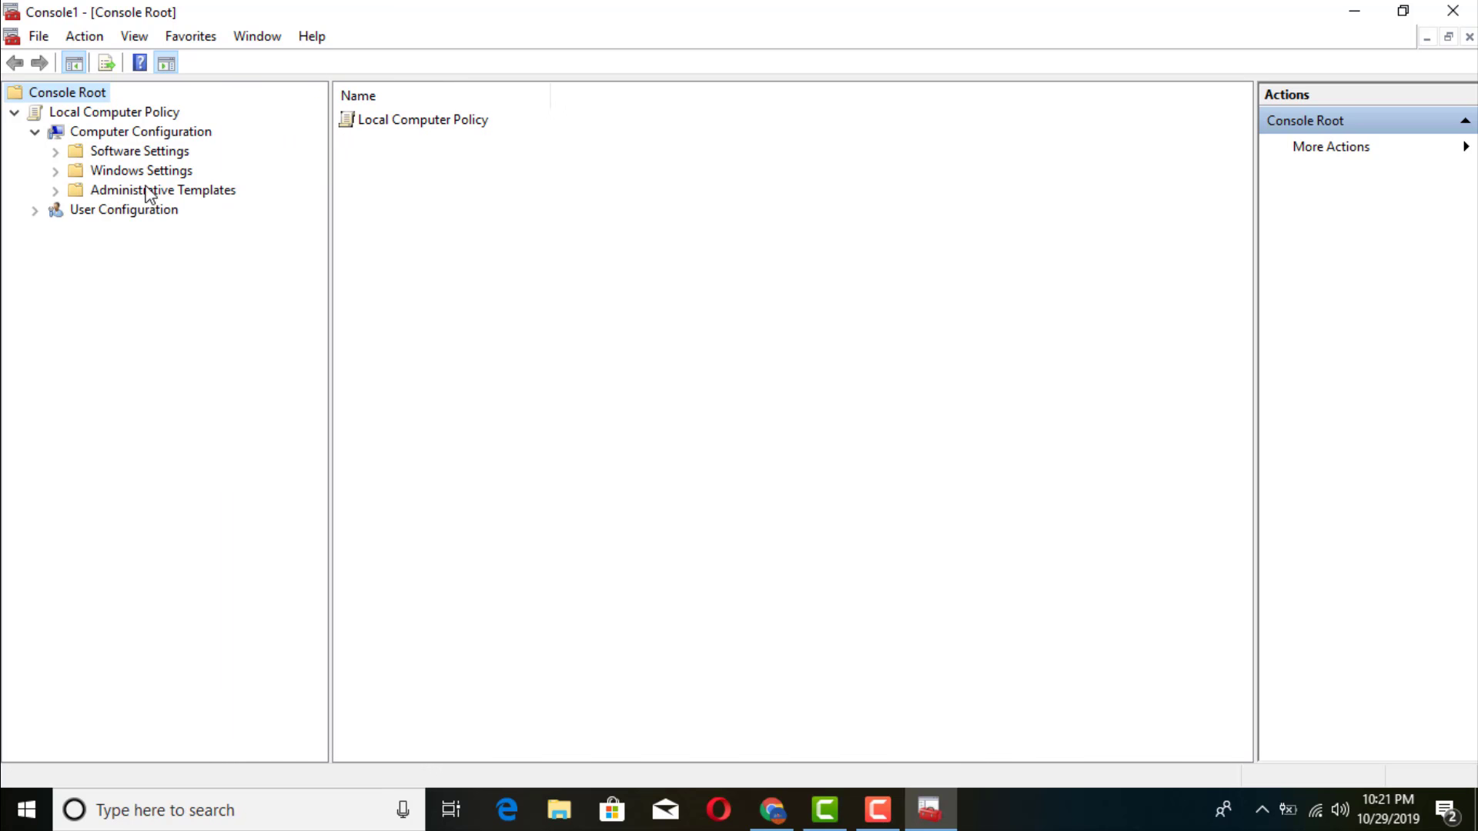
left_click(56, 193)
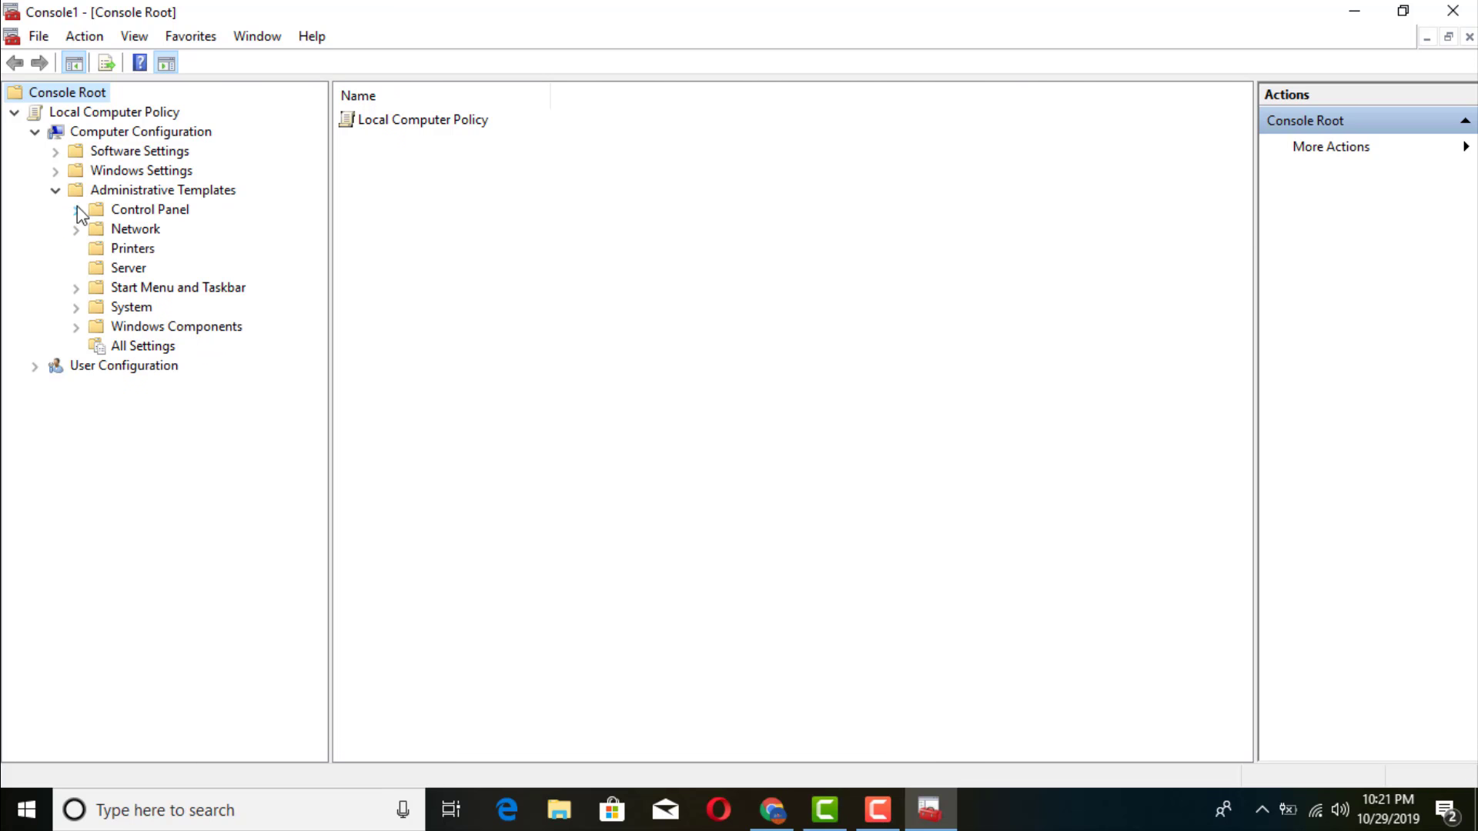
left_click(75, 327)
left_click_drag(318, 331, 142, 706)
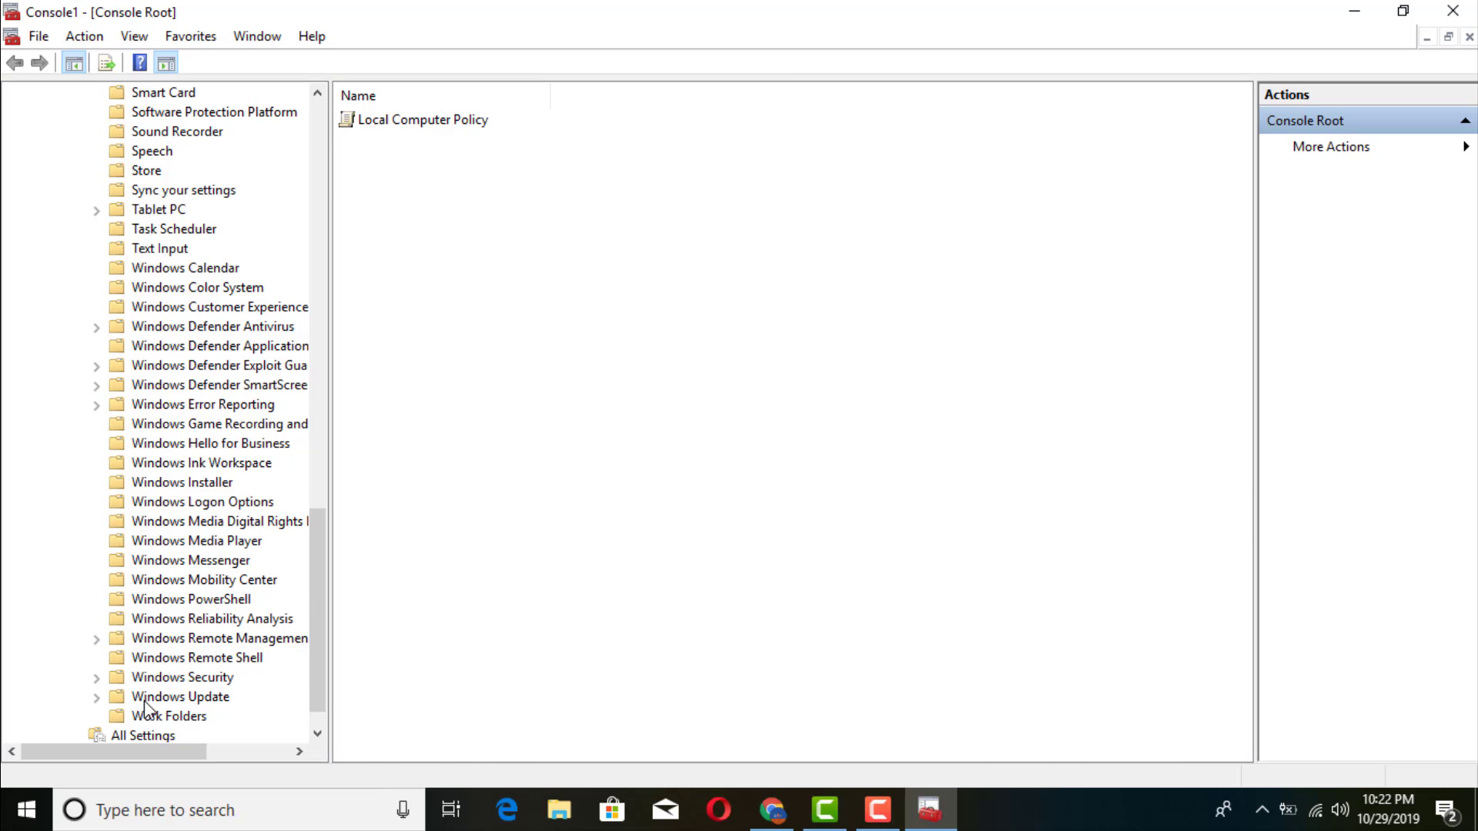
left_click(146, 697)
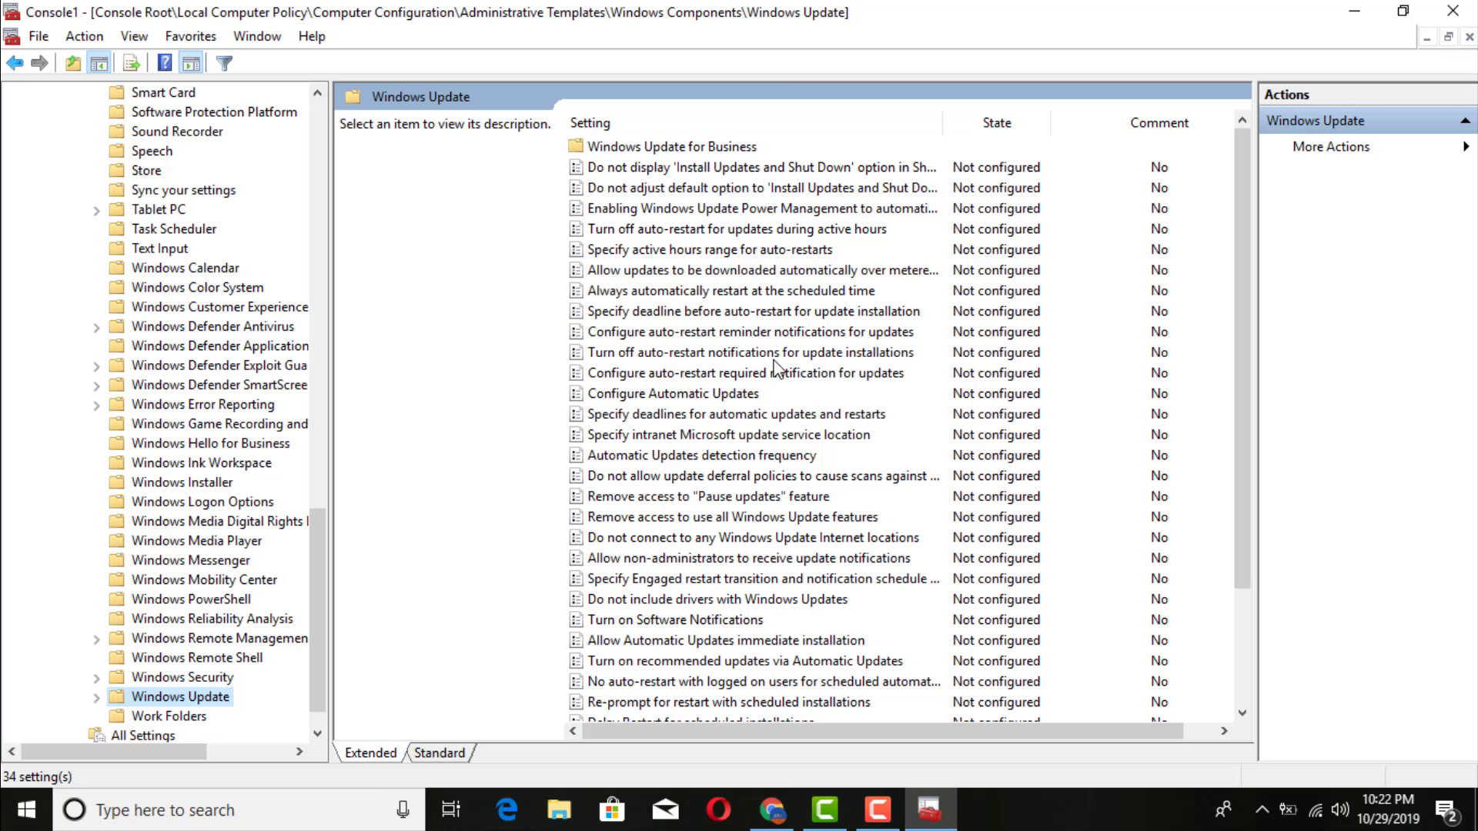
left_click(628, 402)
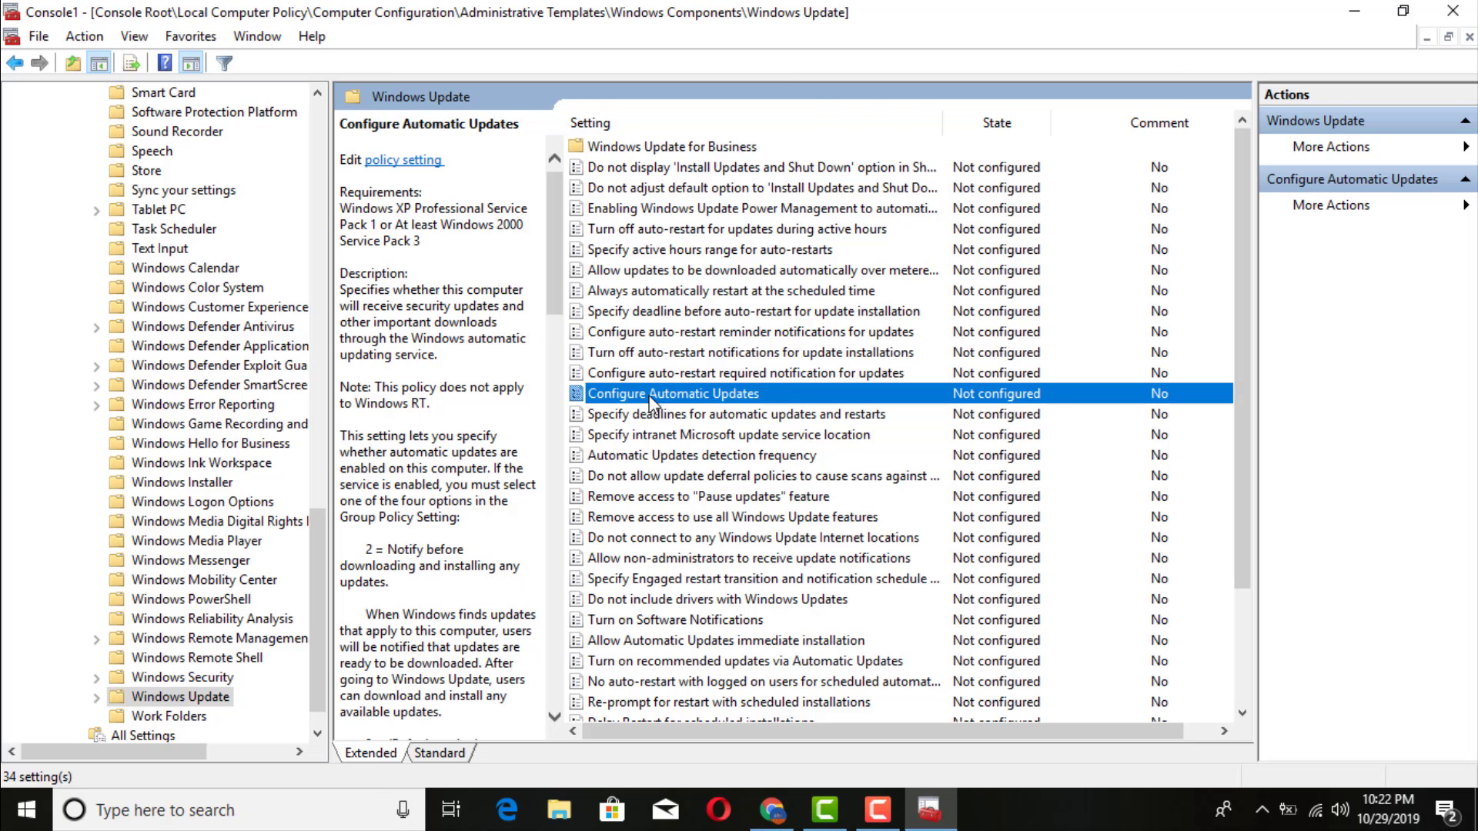
double_click(649, 397)
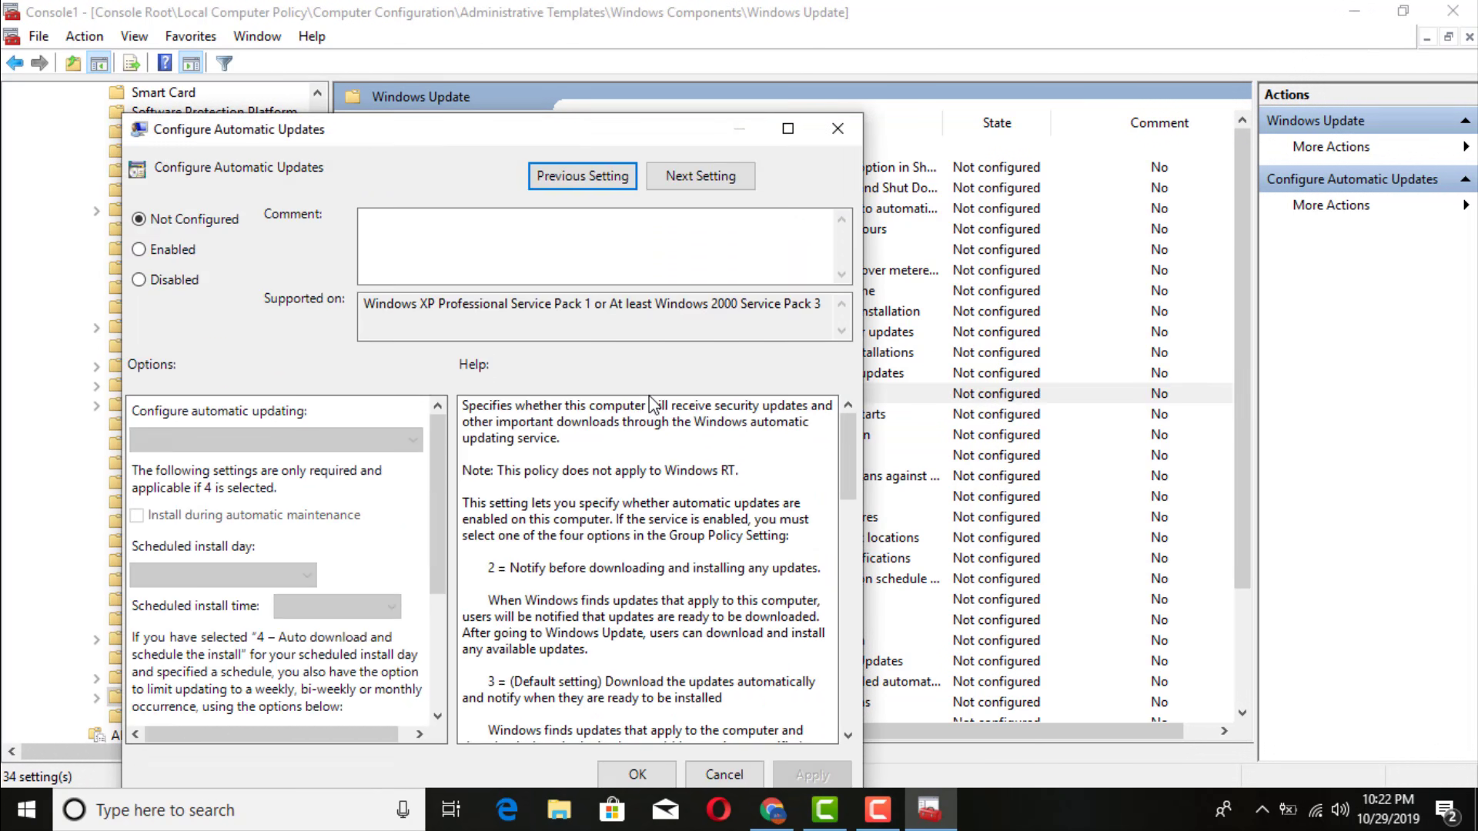
- Enable Configure Automatic Updates with '2 - Notify for download and auto install' and apply
left_click_drag(478, 133, 598, 29)
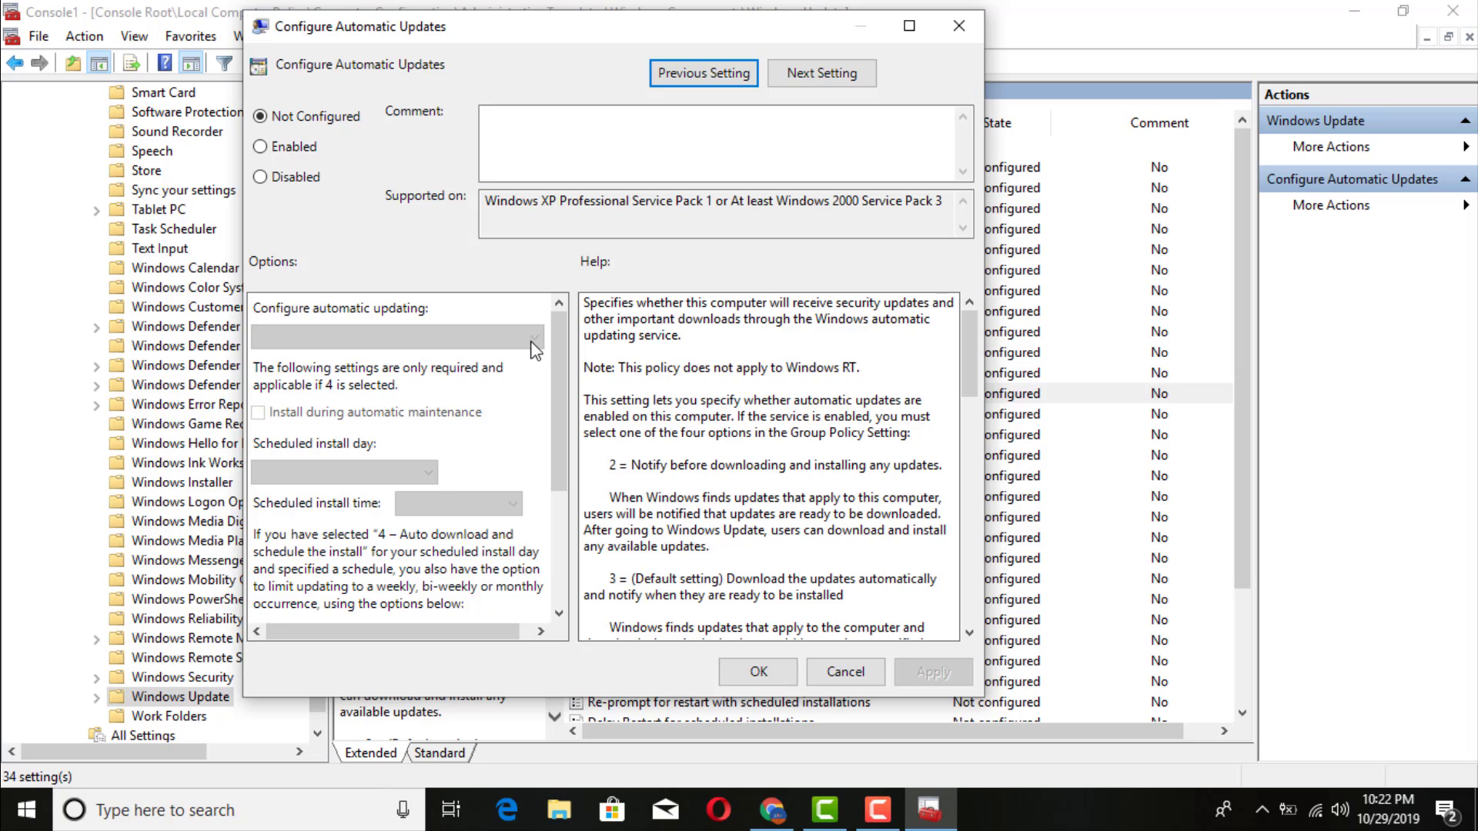
left_click(293, 151)
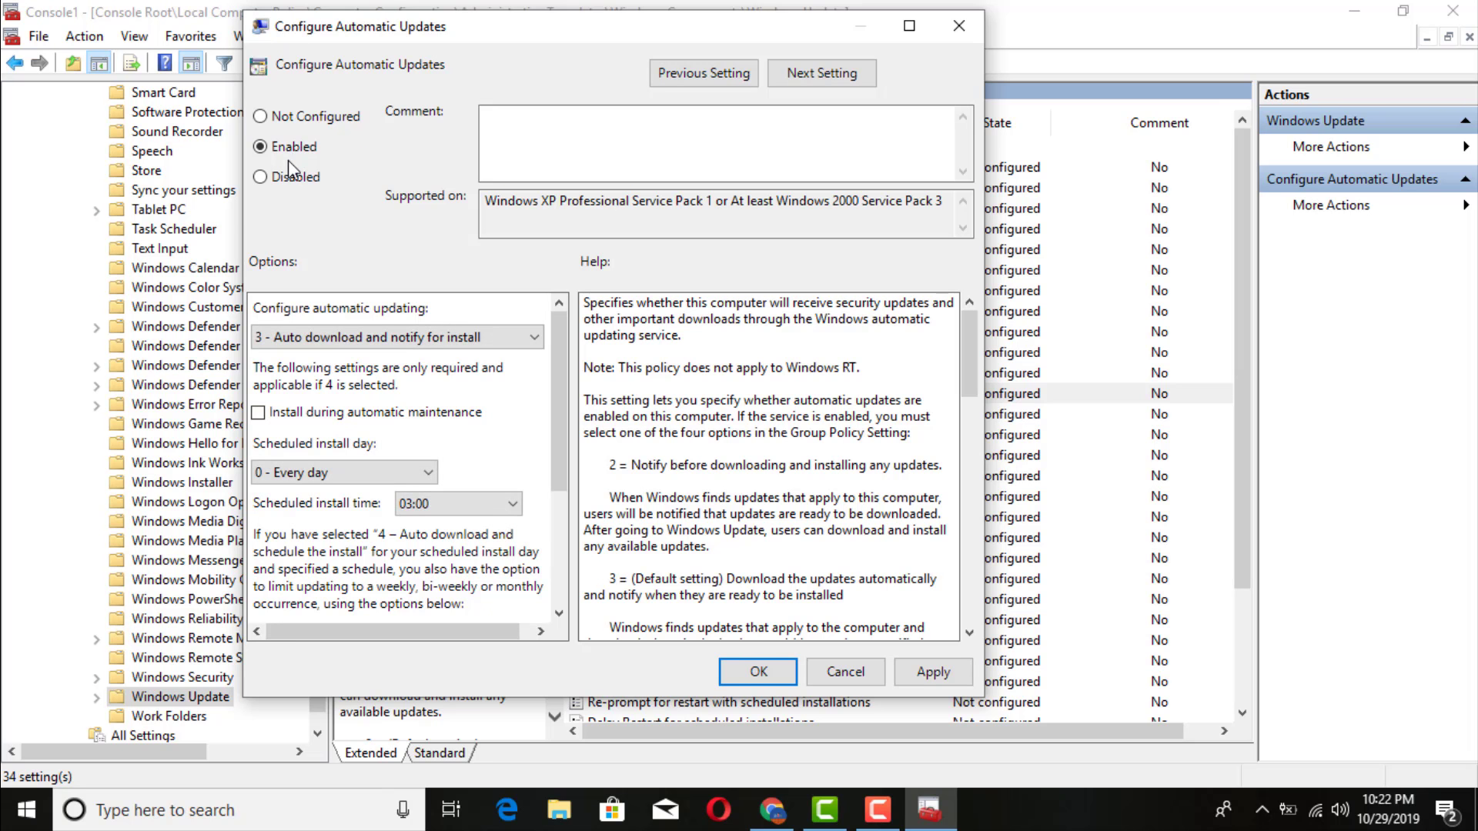
left_click(535, 338)
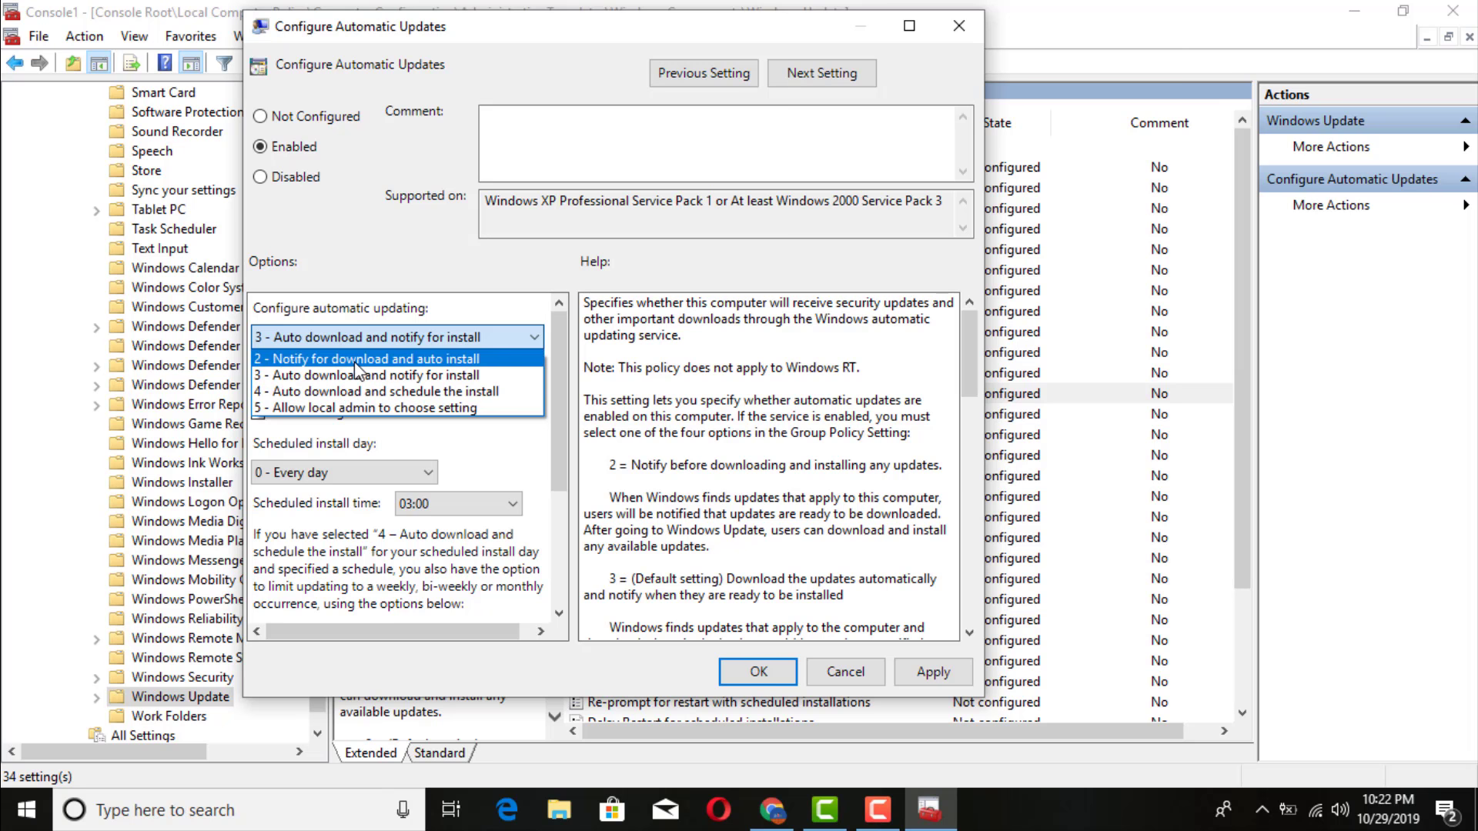
left_click(436, 366)
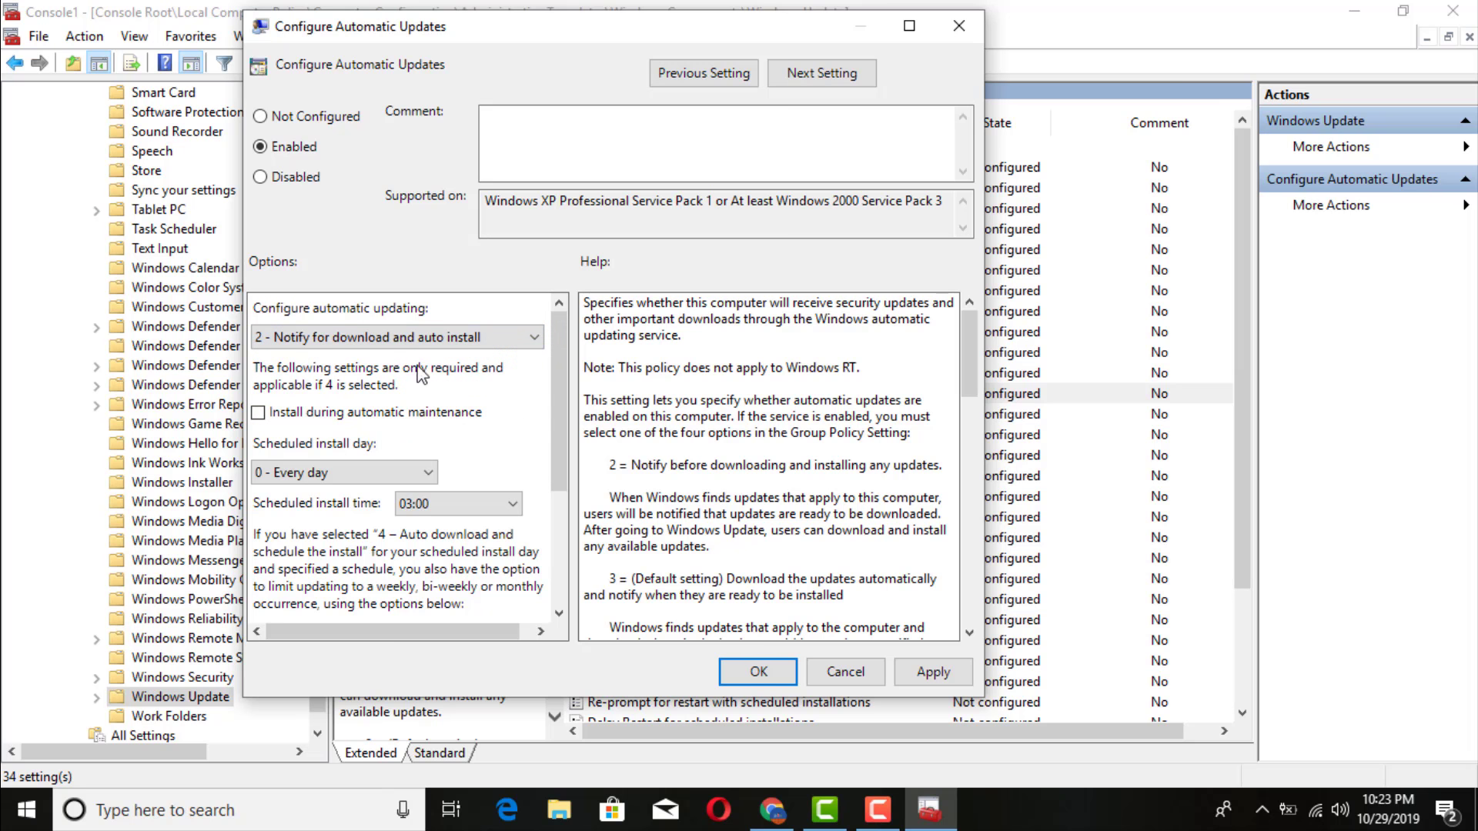
left_click(959, 681)
left_click(760, 670)
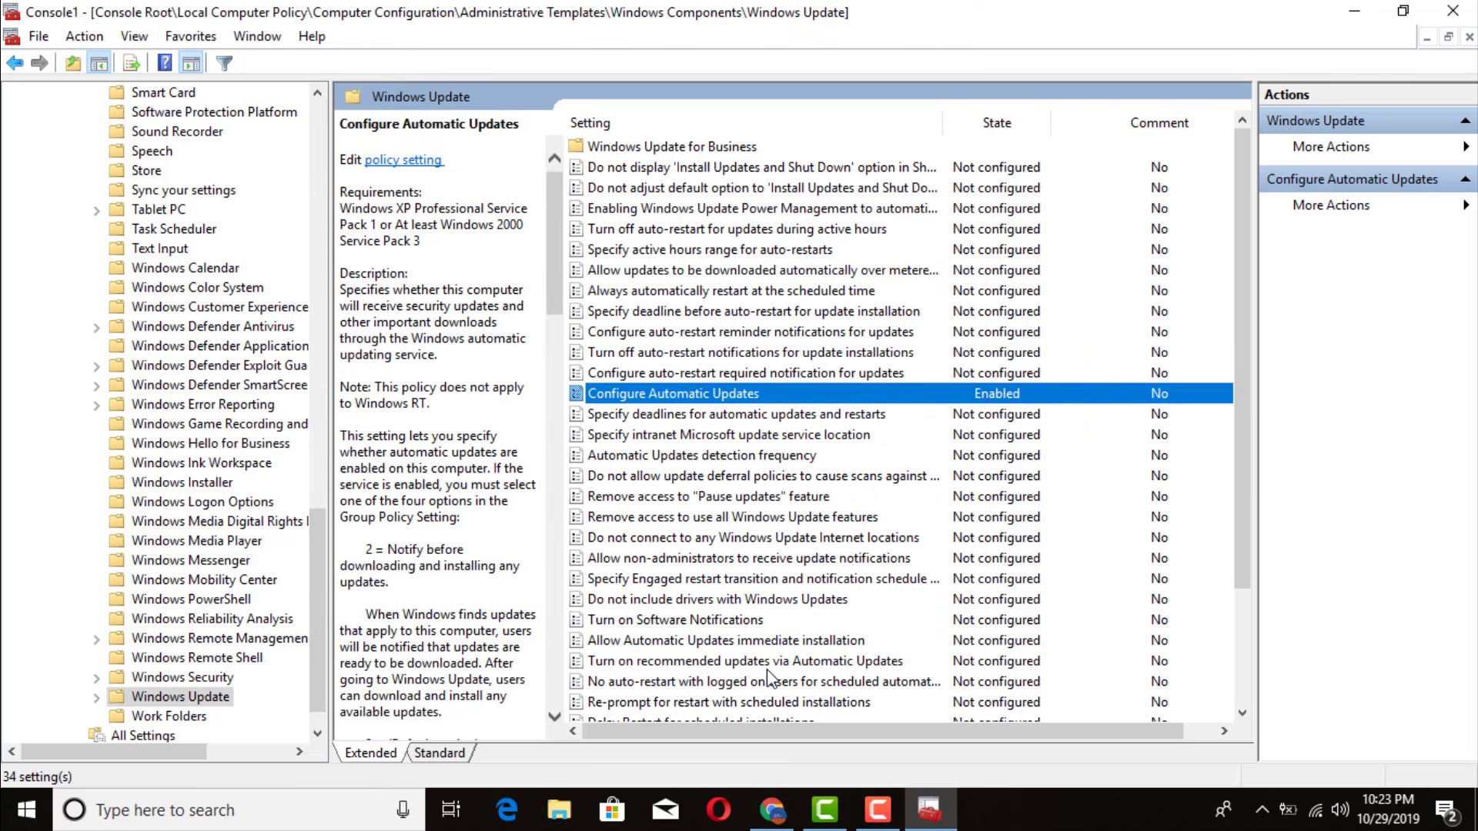
- Close the console, bringing up the prompt to save settings to Console1
left_click(1453, 12)
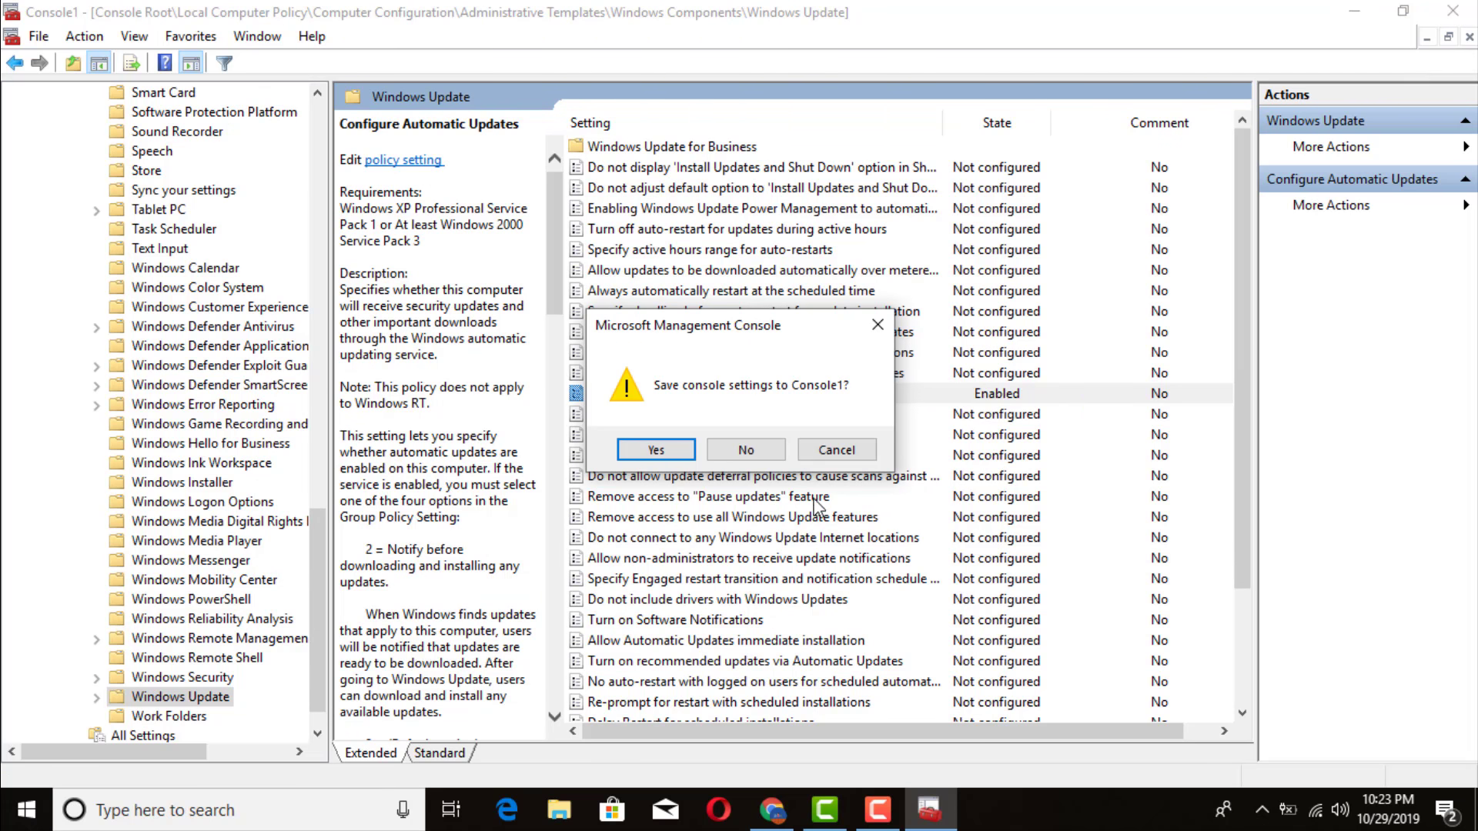
left_click(836, 450)
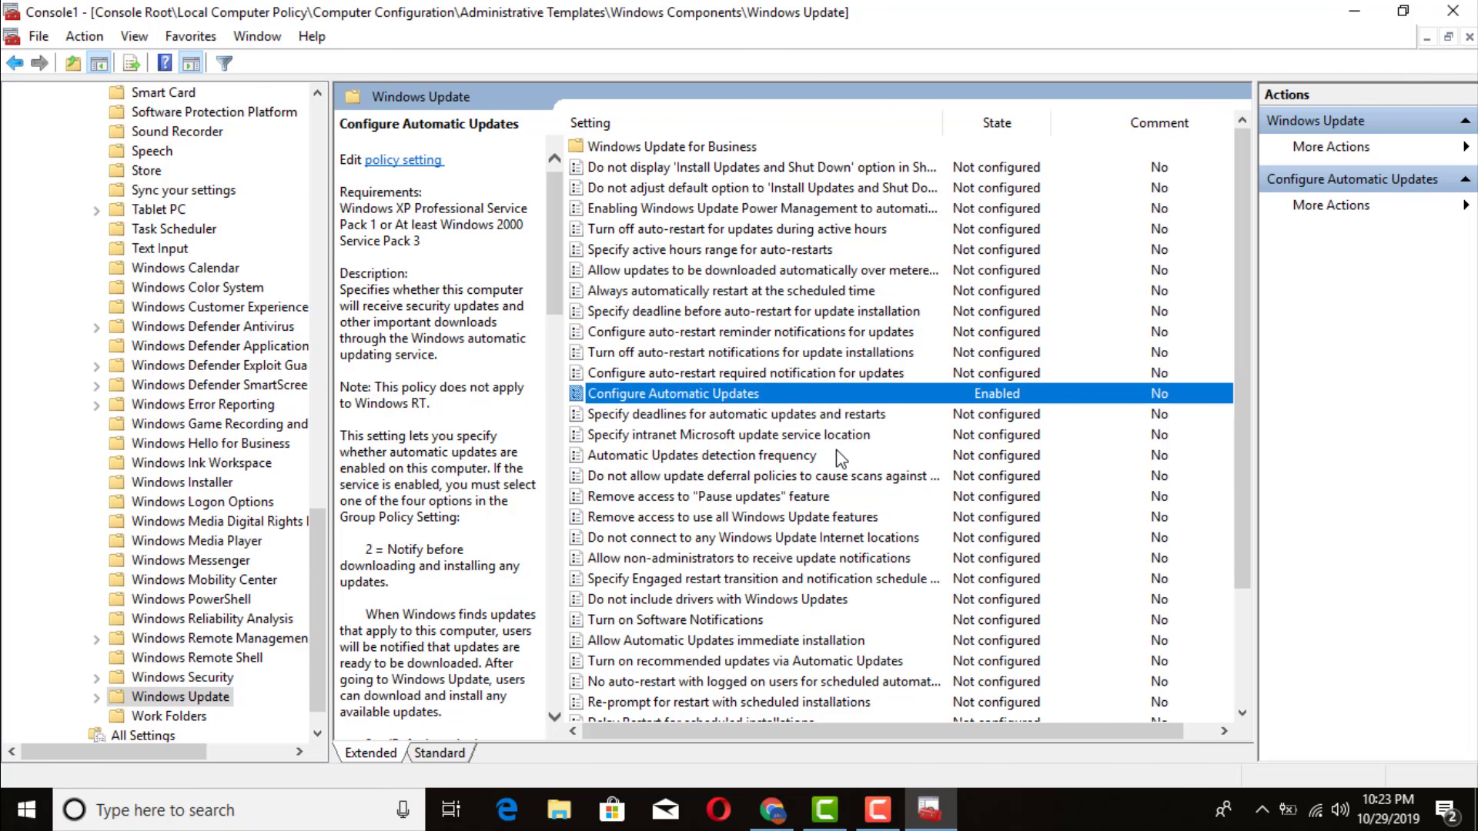
scroll(1036, 456, "down", 3)
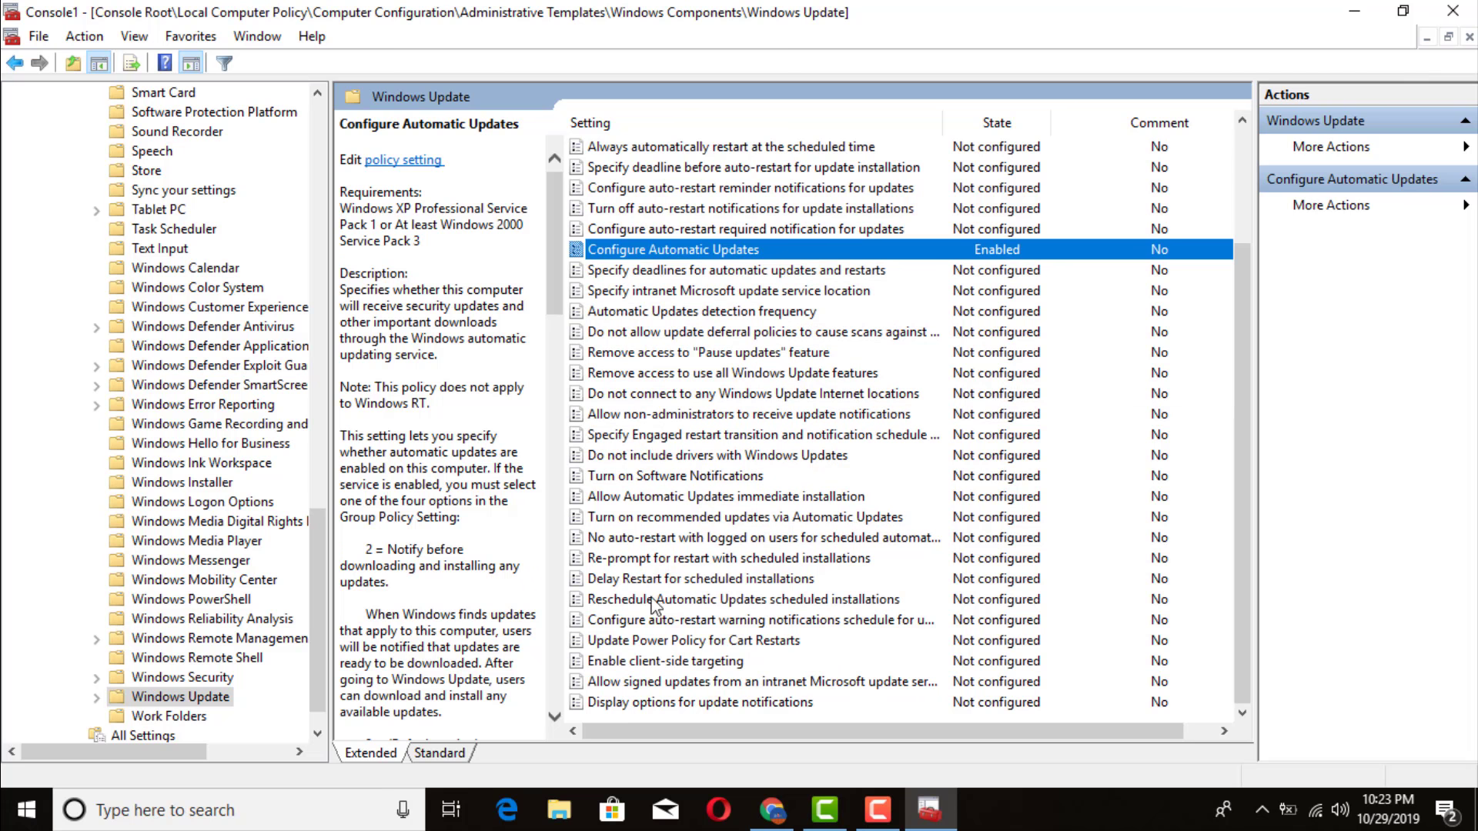
left_click(1453, 11)
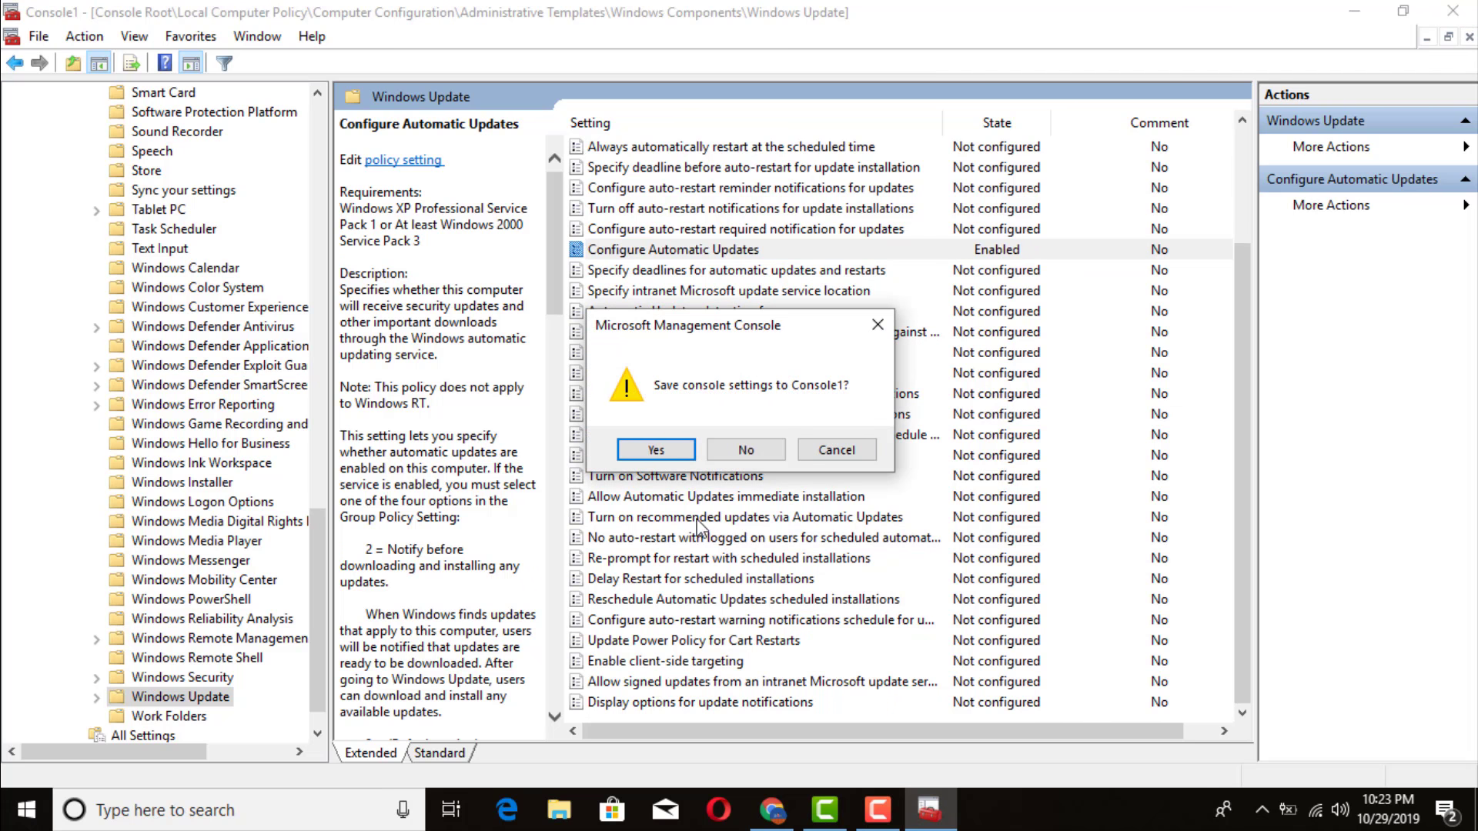
- Confirm saving the console settings and keep the file name Console1
left_click(656, 450)
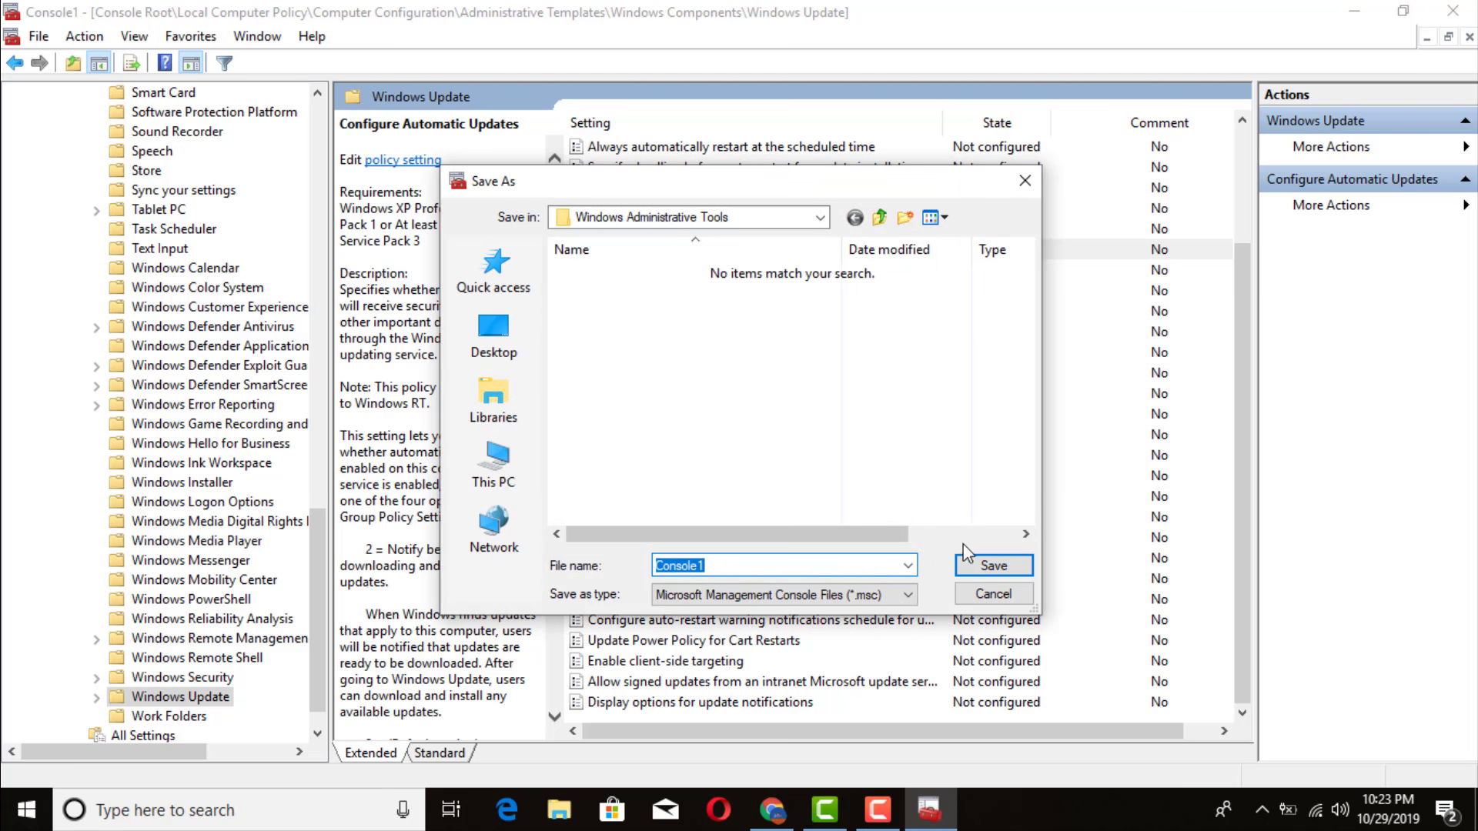
left_click(993, 566)
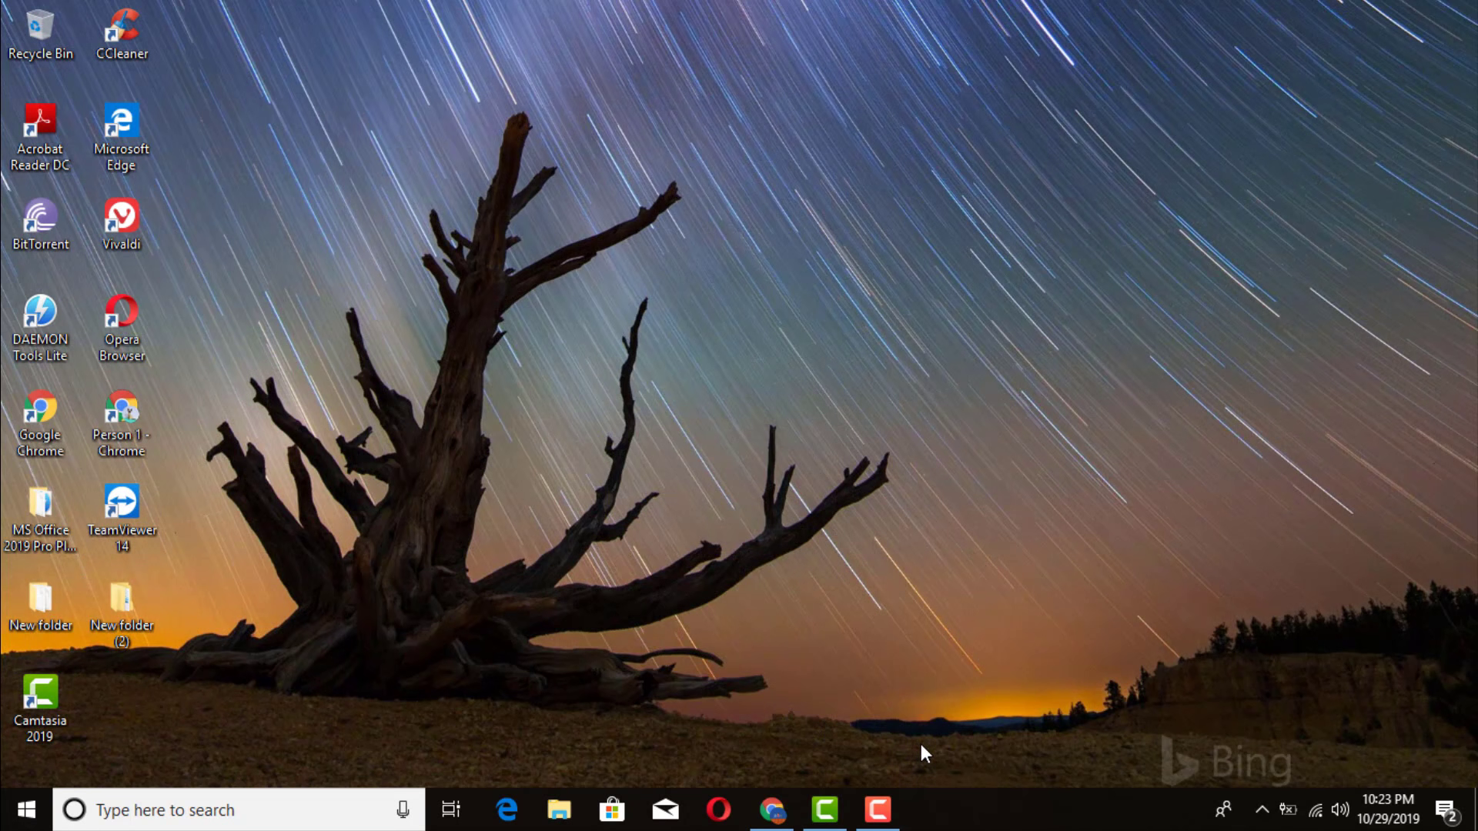
- Relaunch Microsoft Management Console with the mmc command from the Run dialog
key("super+r")
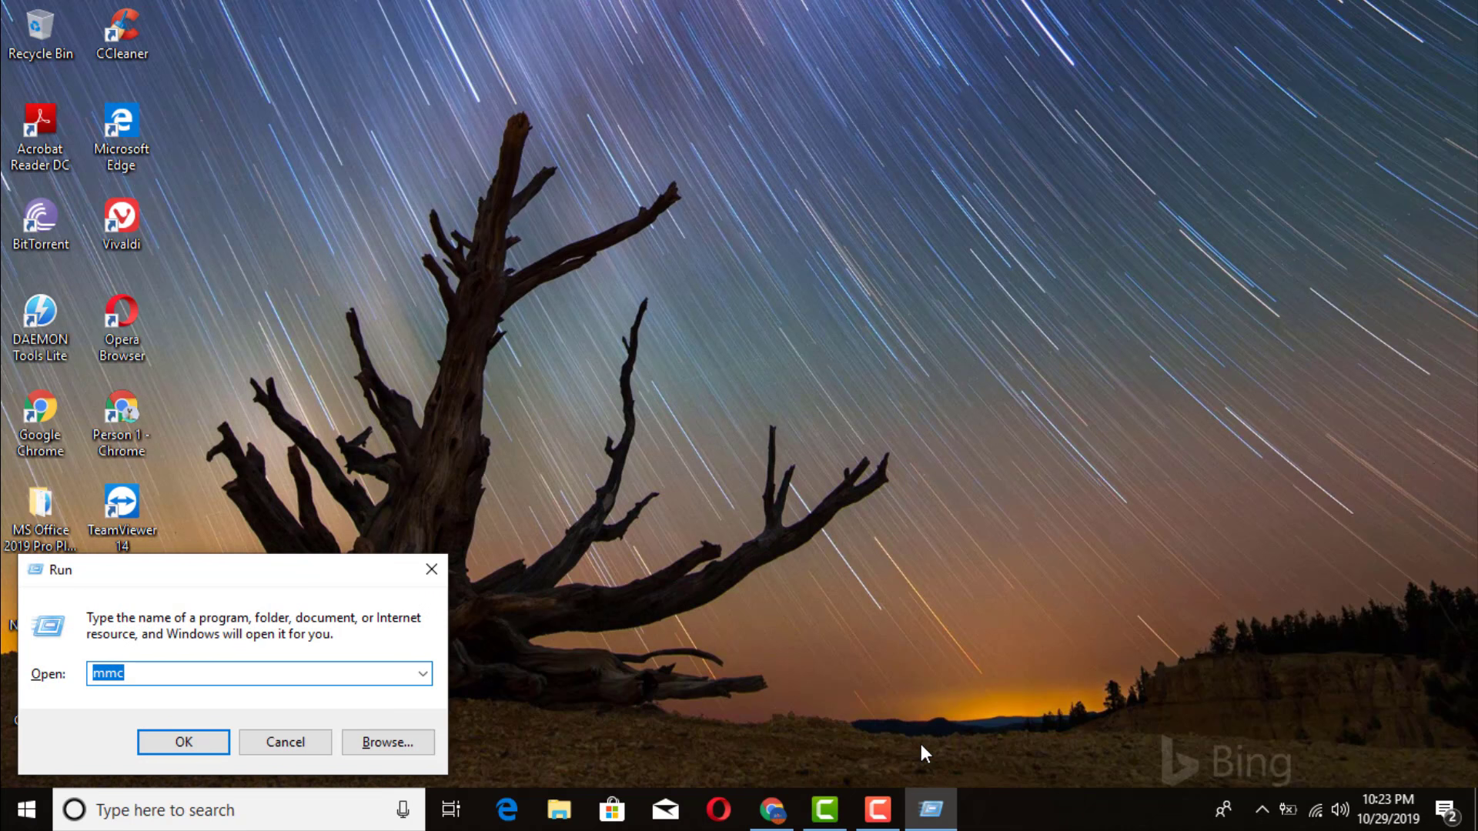
key("Escape")
key("super+r")
key("Escape")
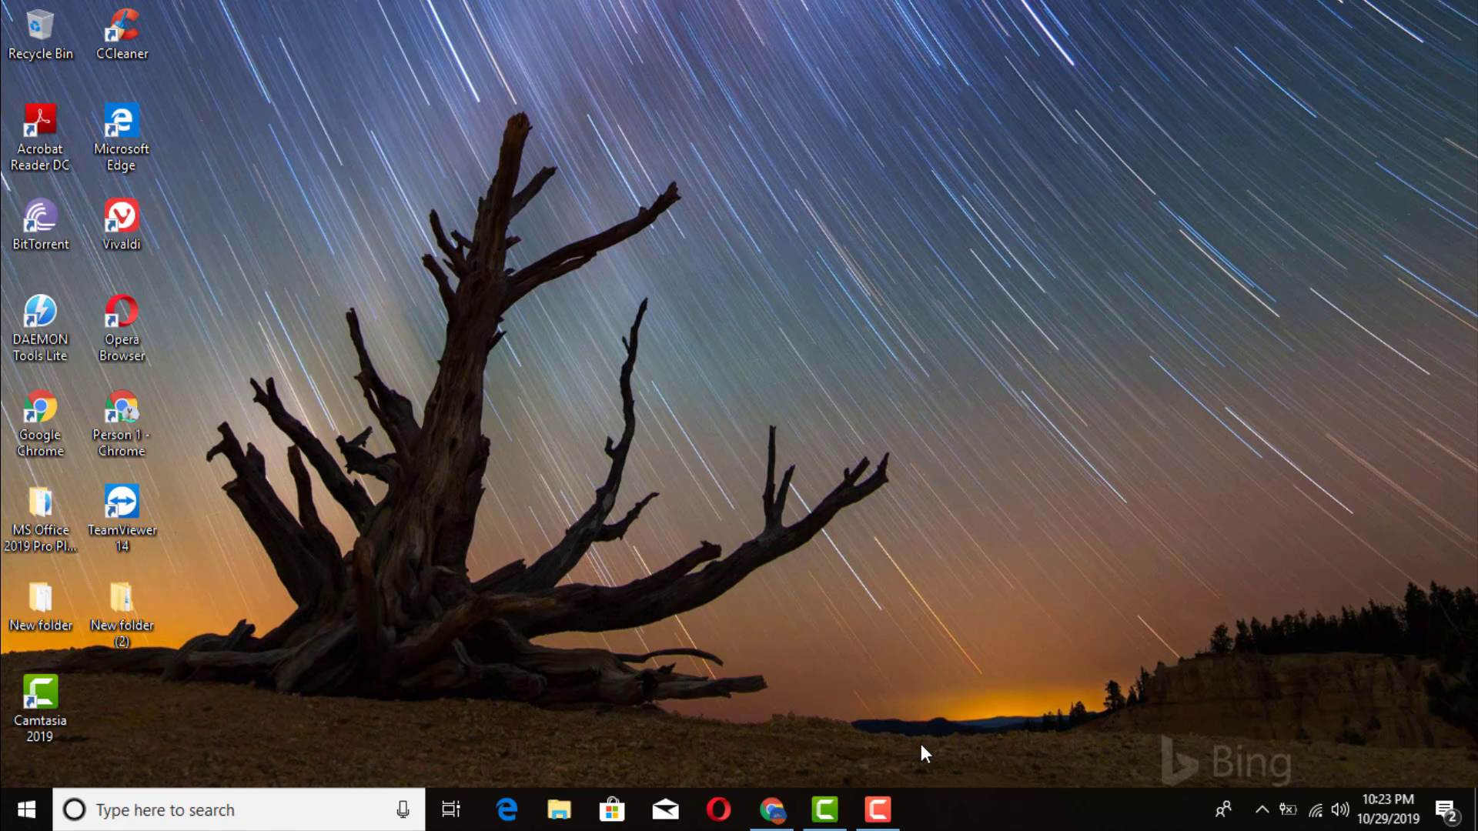
key("super+r")
key("Return")
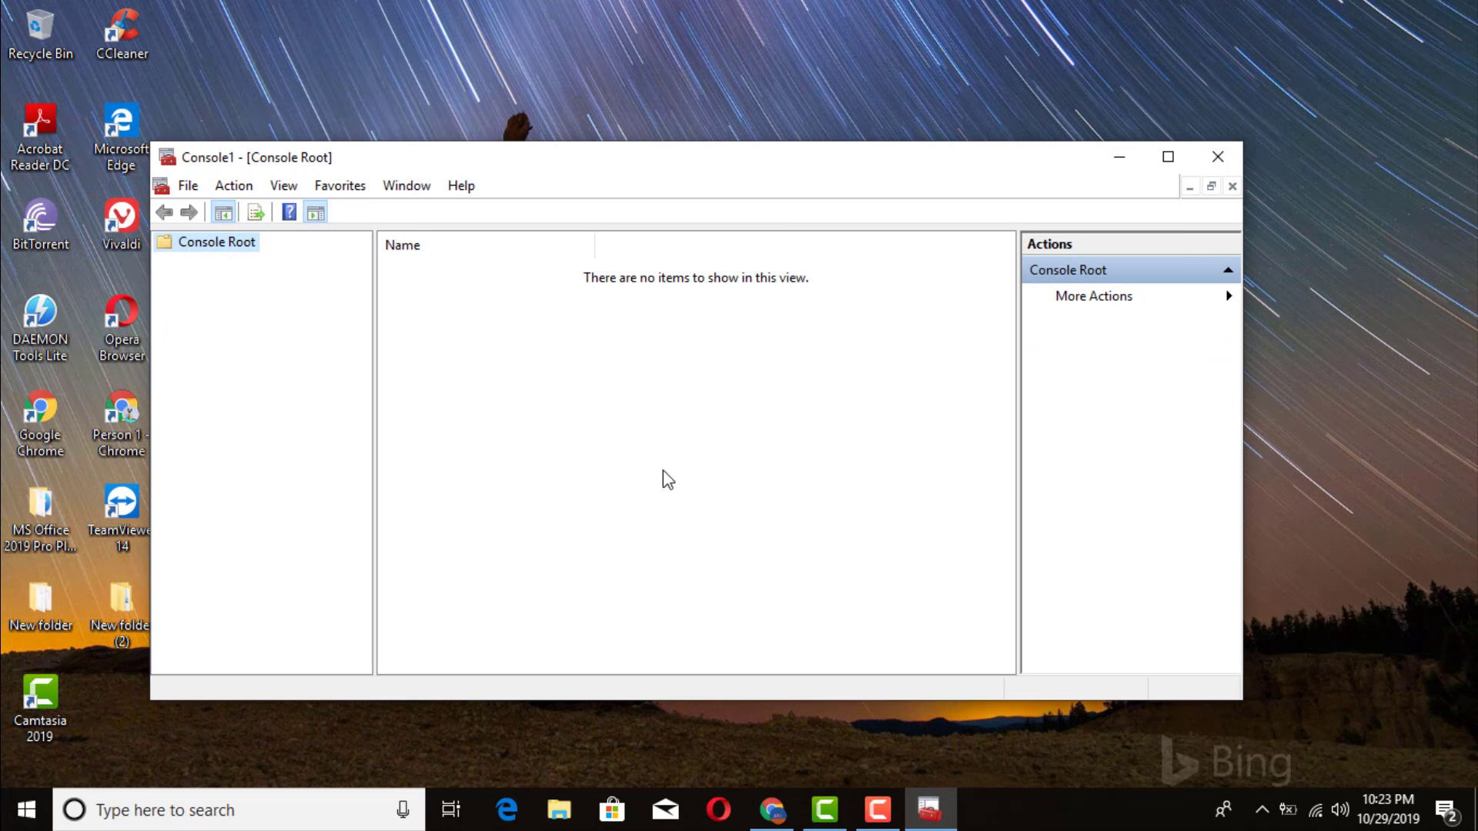
- Add the Group Policy Object snap-in as Local Computer Policy under Console Root
left_click(189, 186)
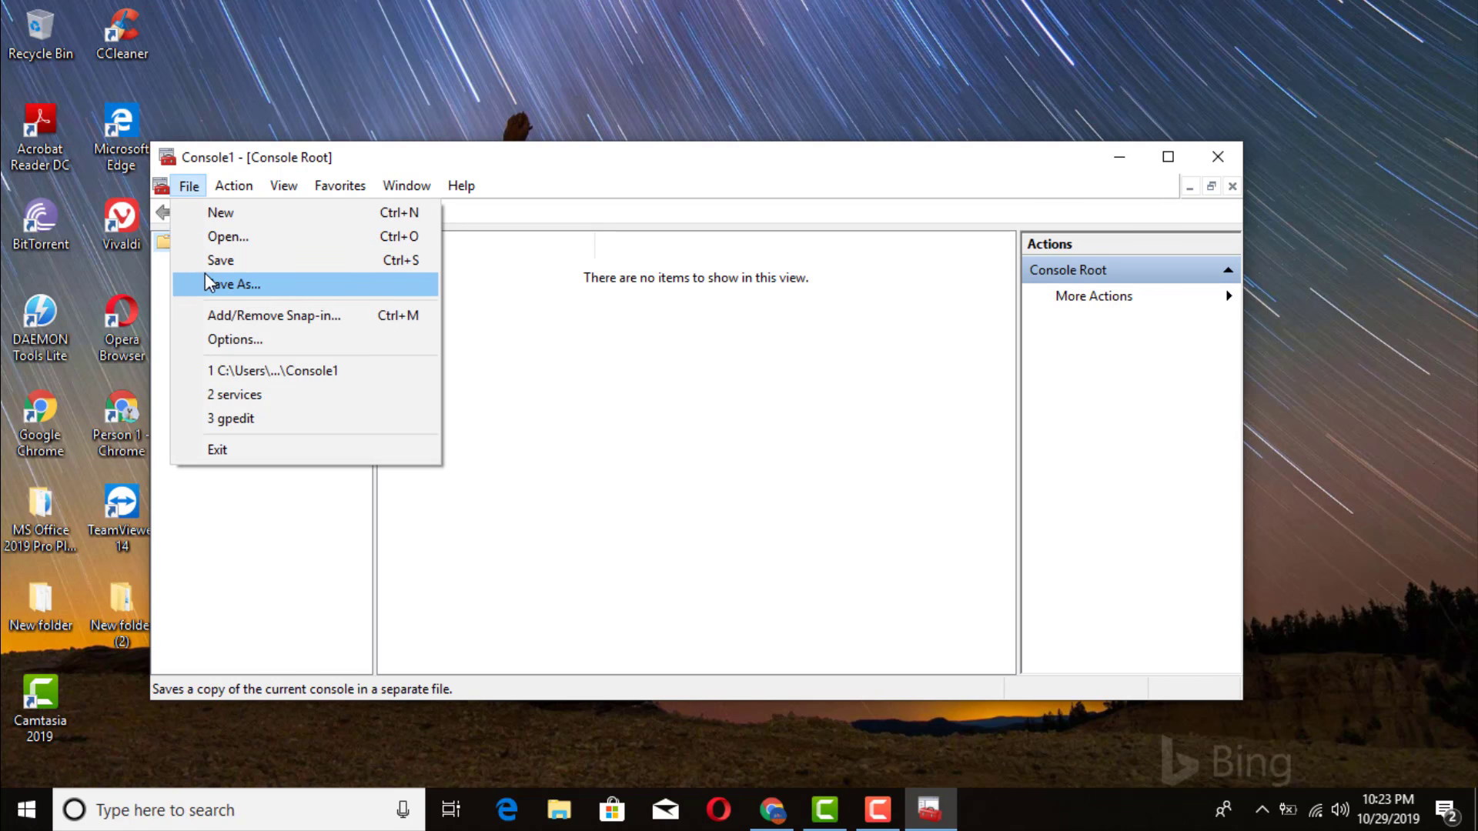
left_click(206, 317)
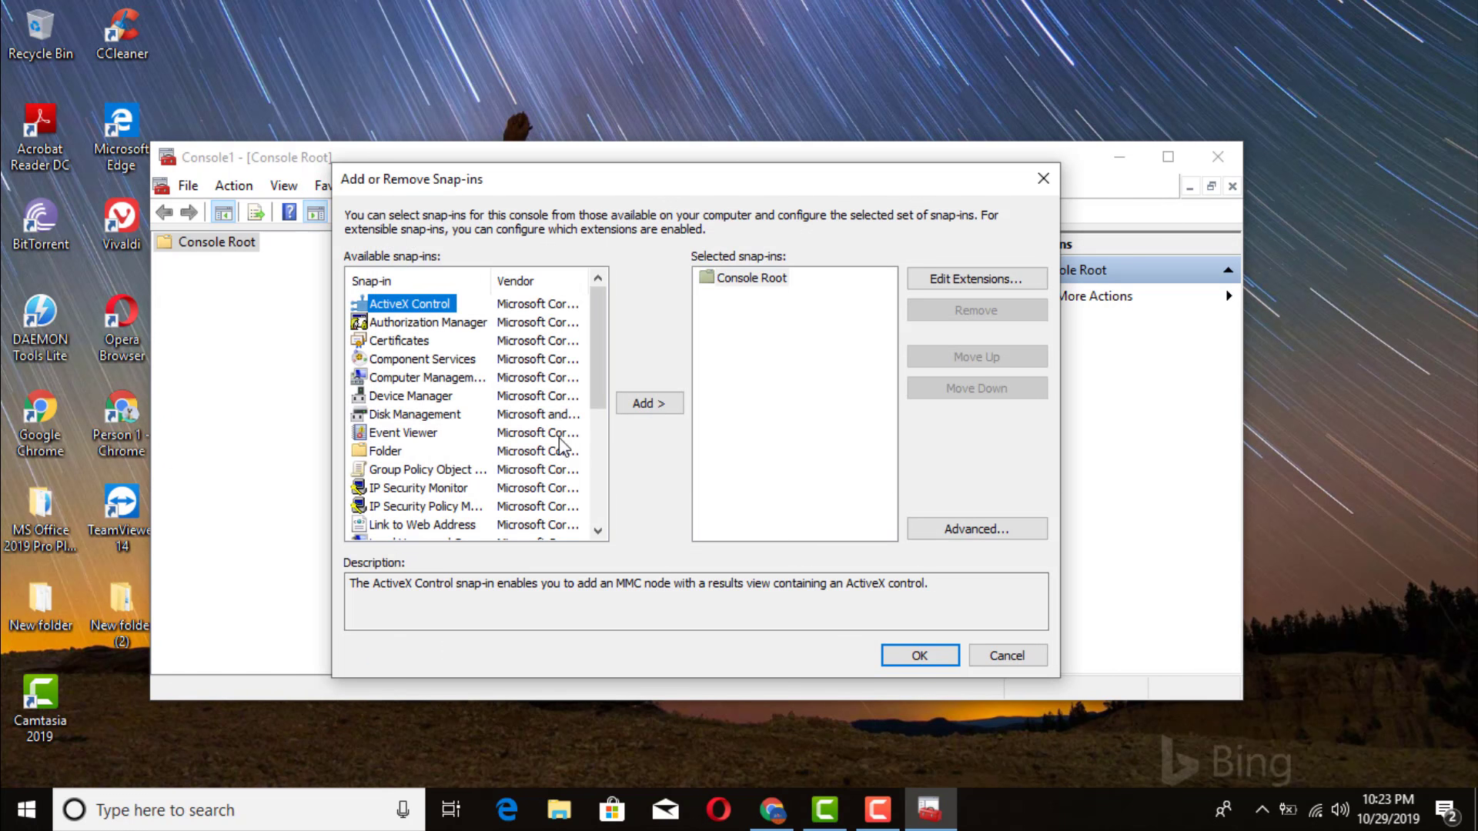
double_click(393, 470)
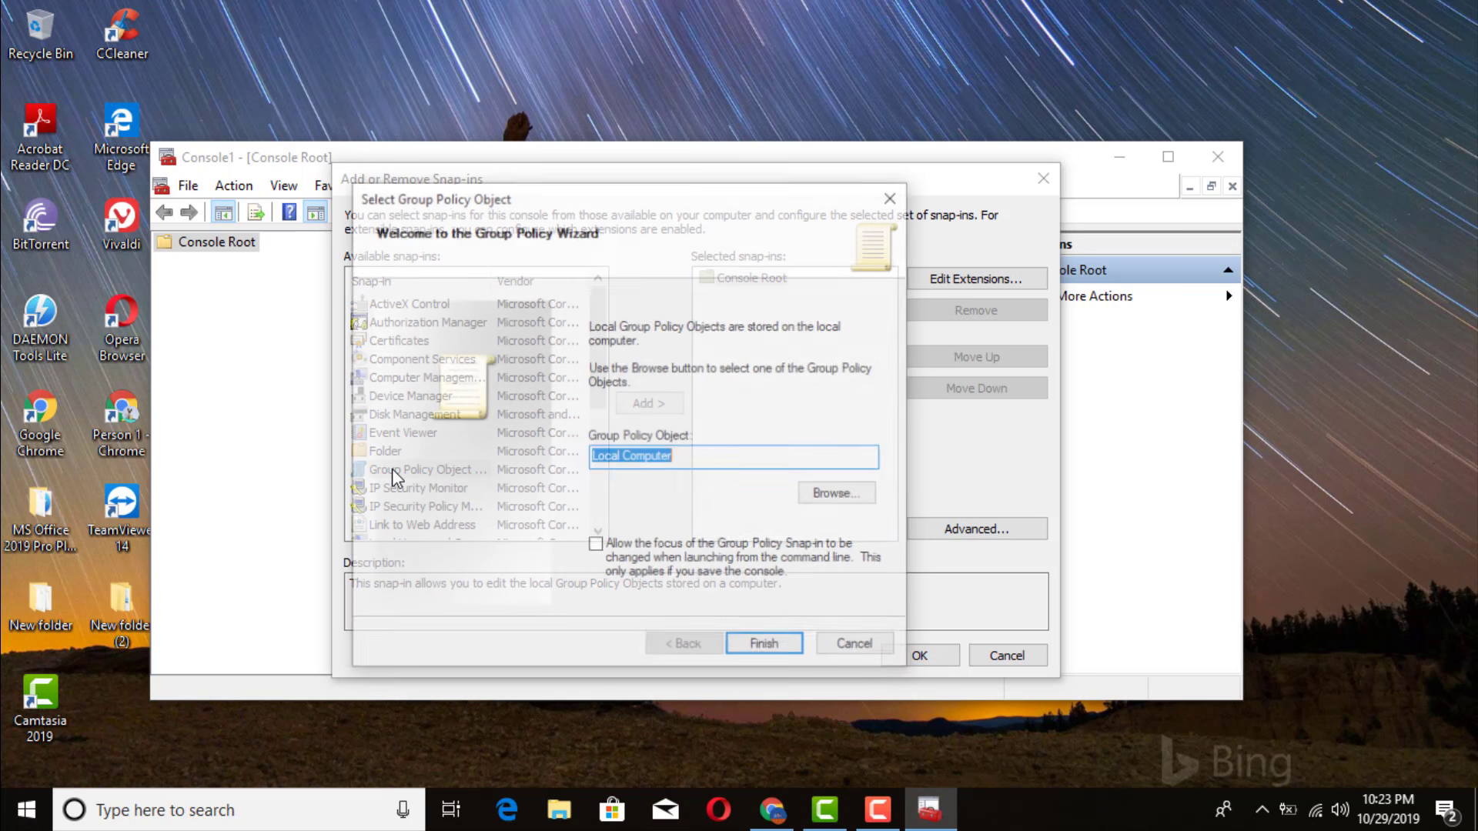
left_click(764, 645)
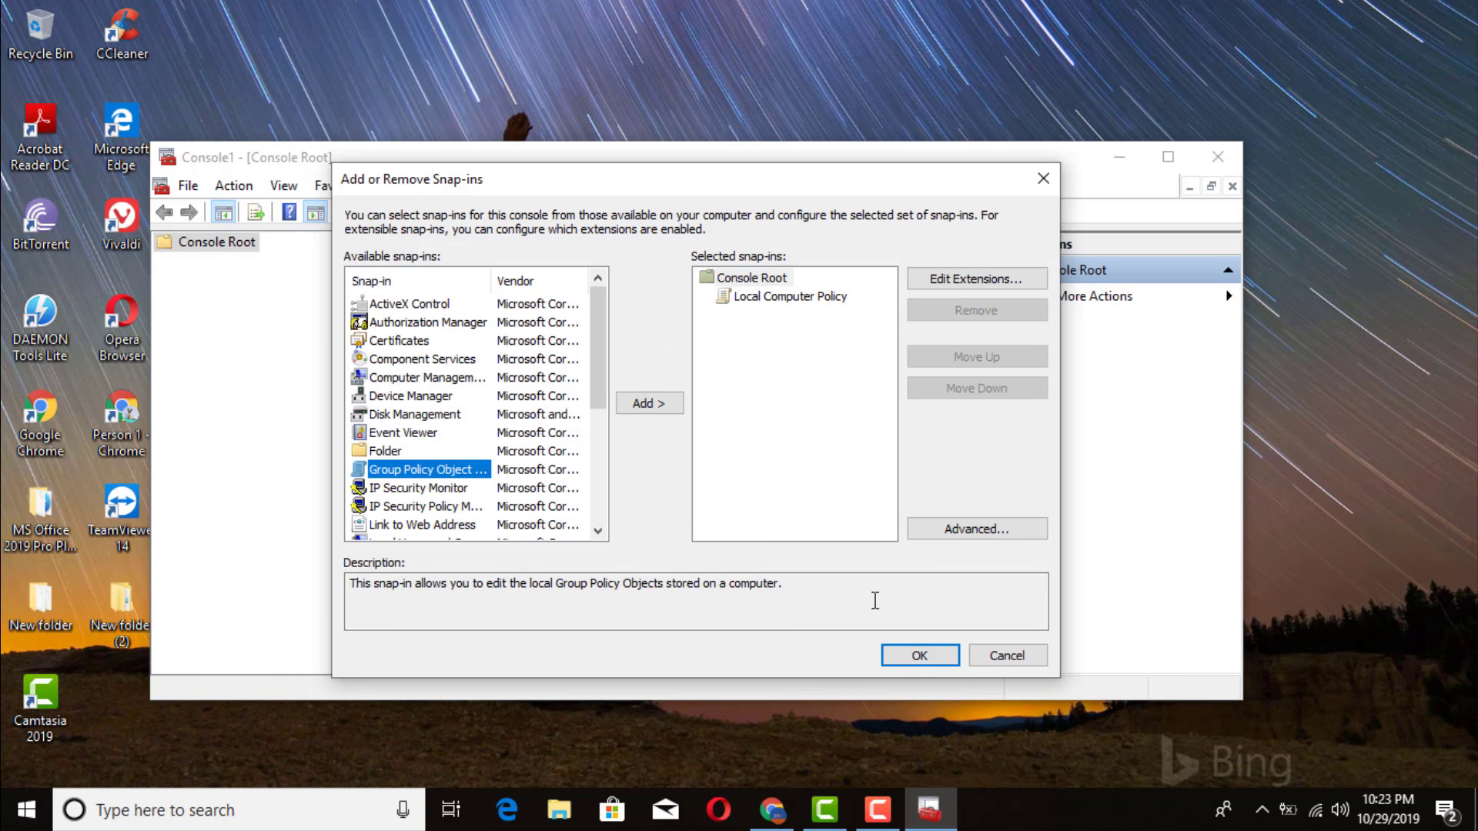
left_click(920, 655)
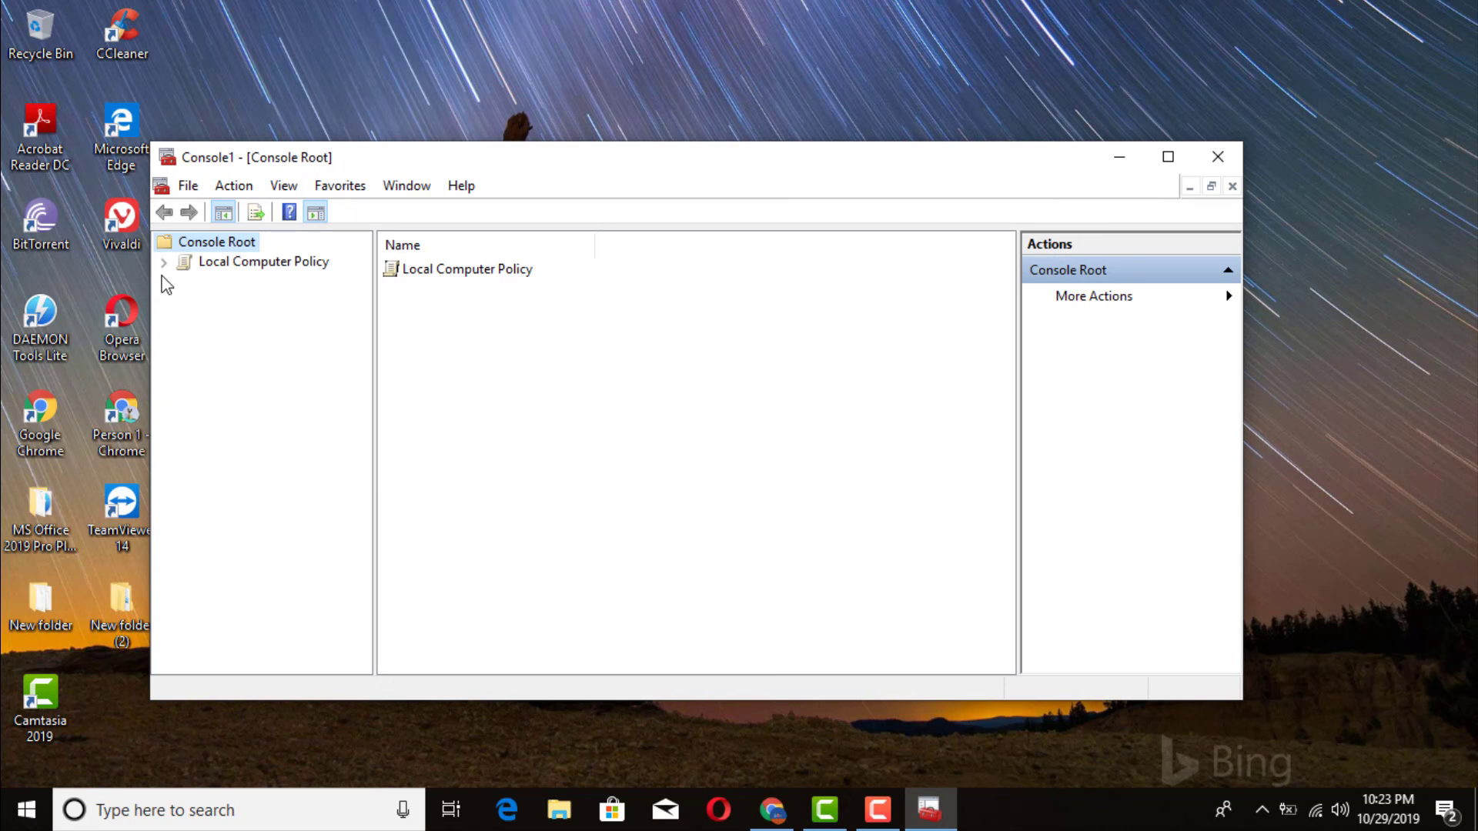
- Browse Local Computer Policy › Computer Configuration › Administrative Templates › Windows Components › Windows Update, then maximize the console
left_click(164, 263)
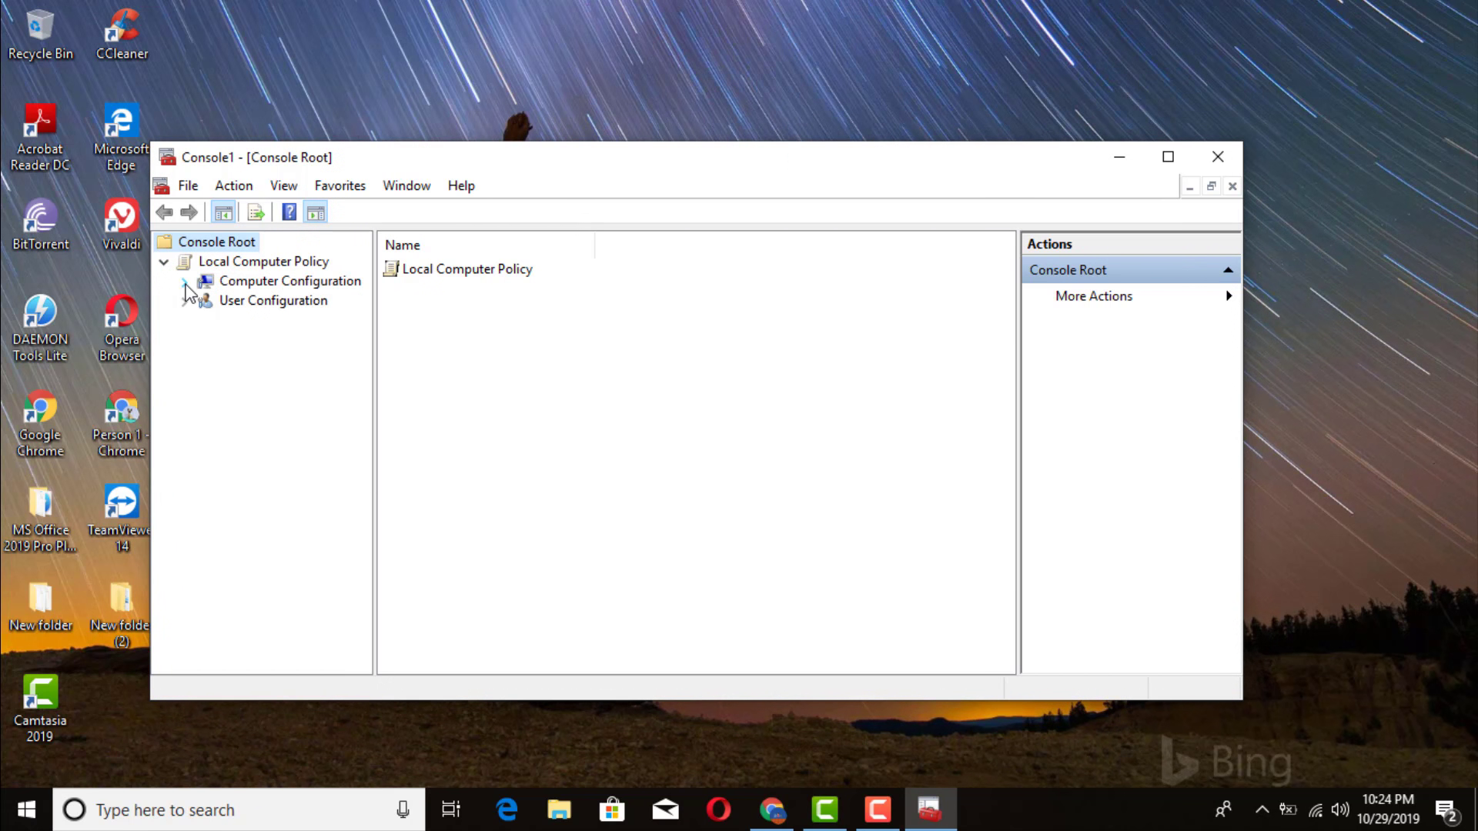
left_click(186, 282)
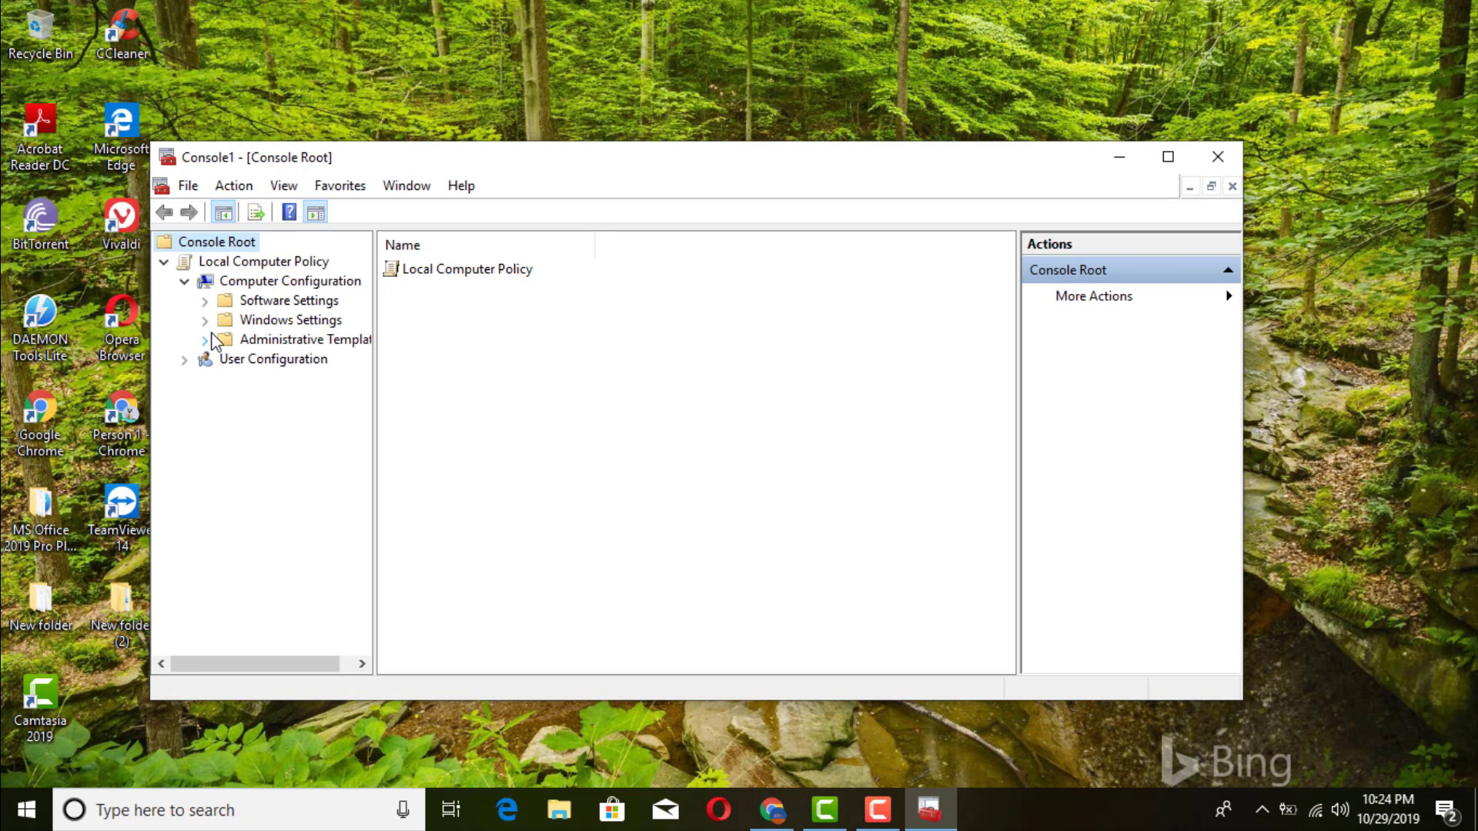
left_click(205, 340)
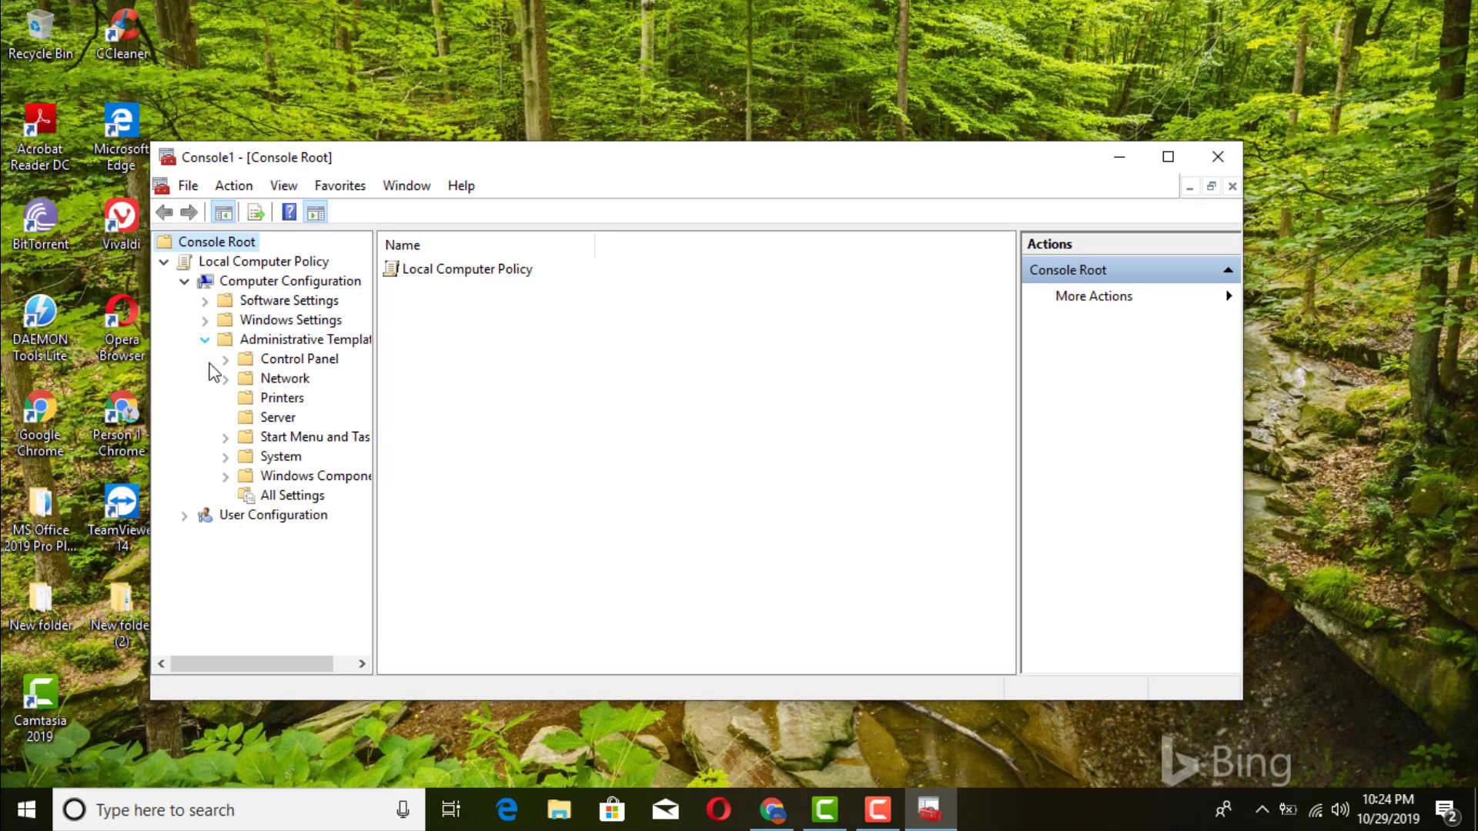
left_click(226, 478)
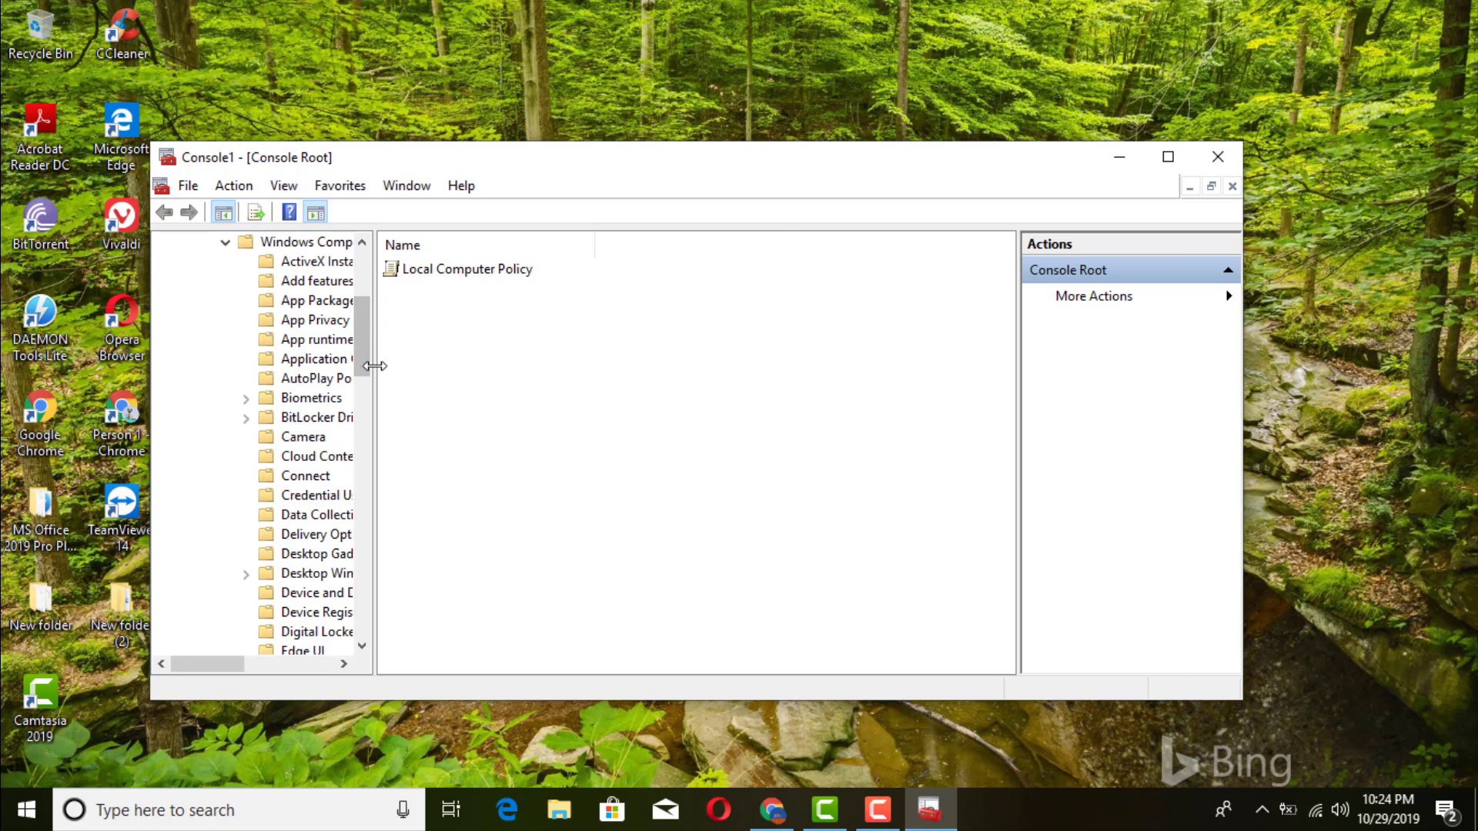
left_click_drag(367, 362, 581, 512)
scroll(424, 555, "down", 3)
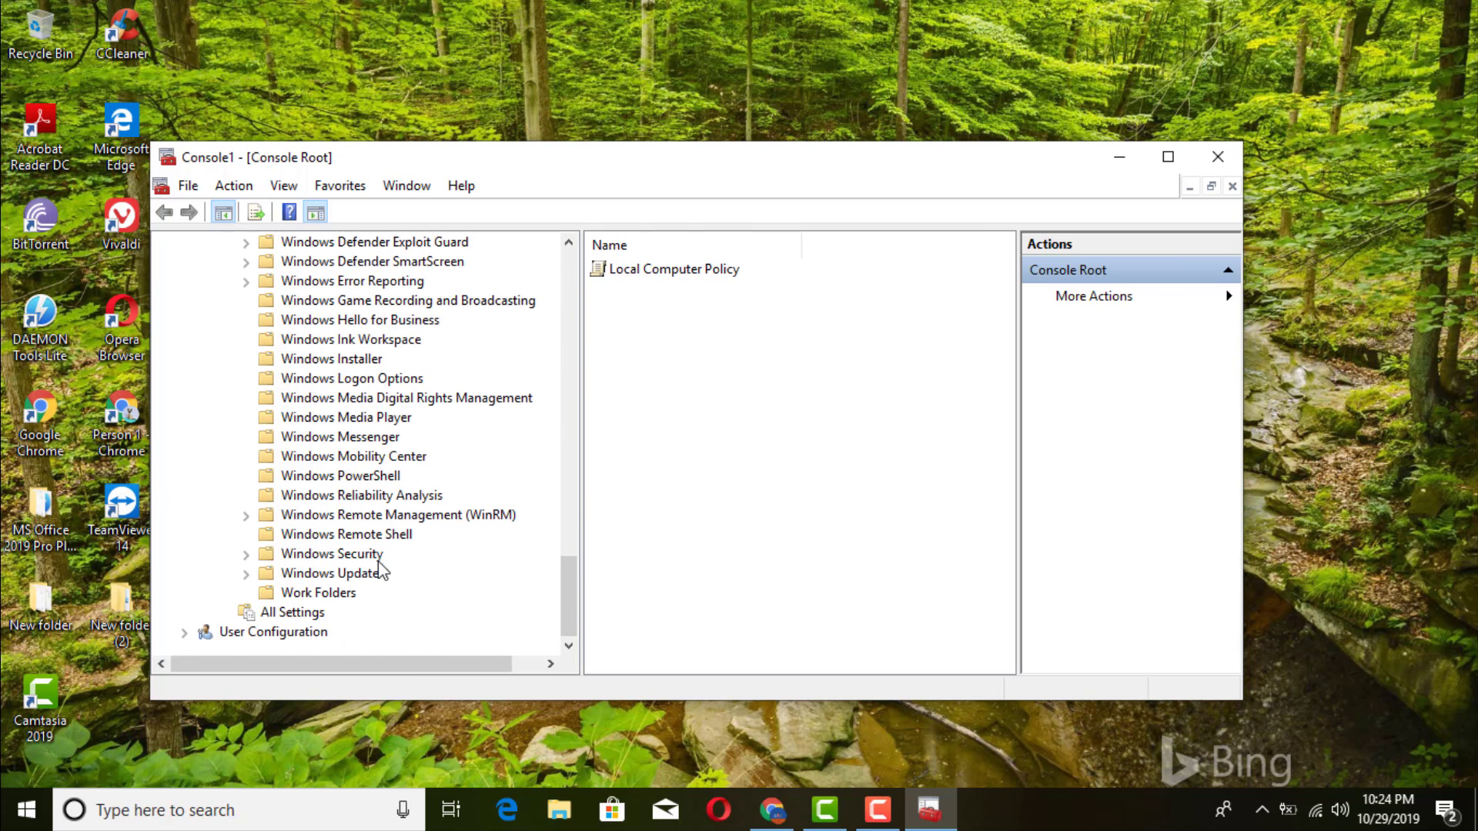
left_click(334, 573)
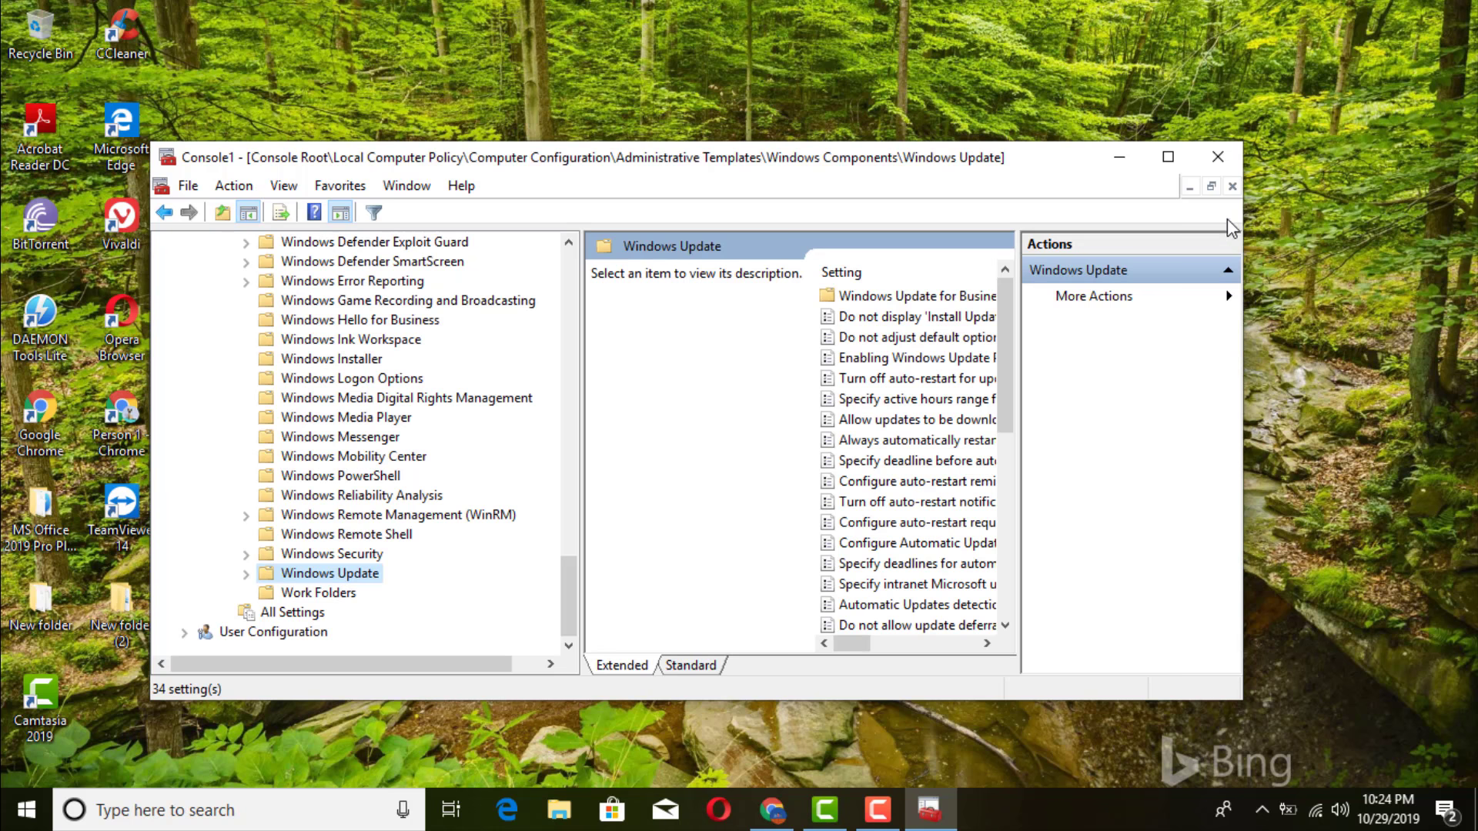
left_click(1168, 157)
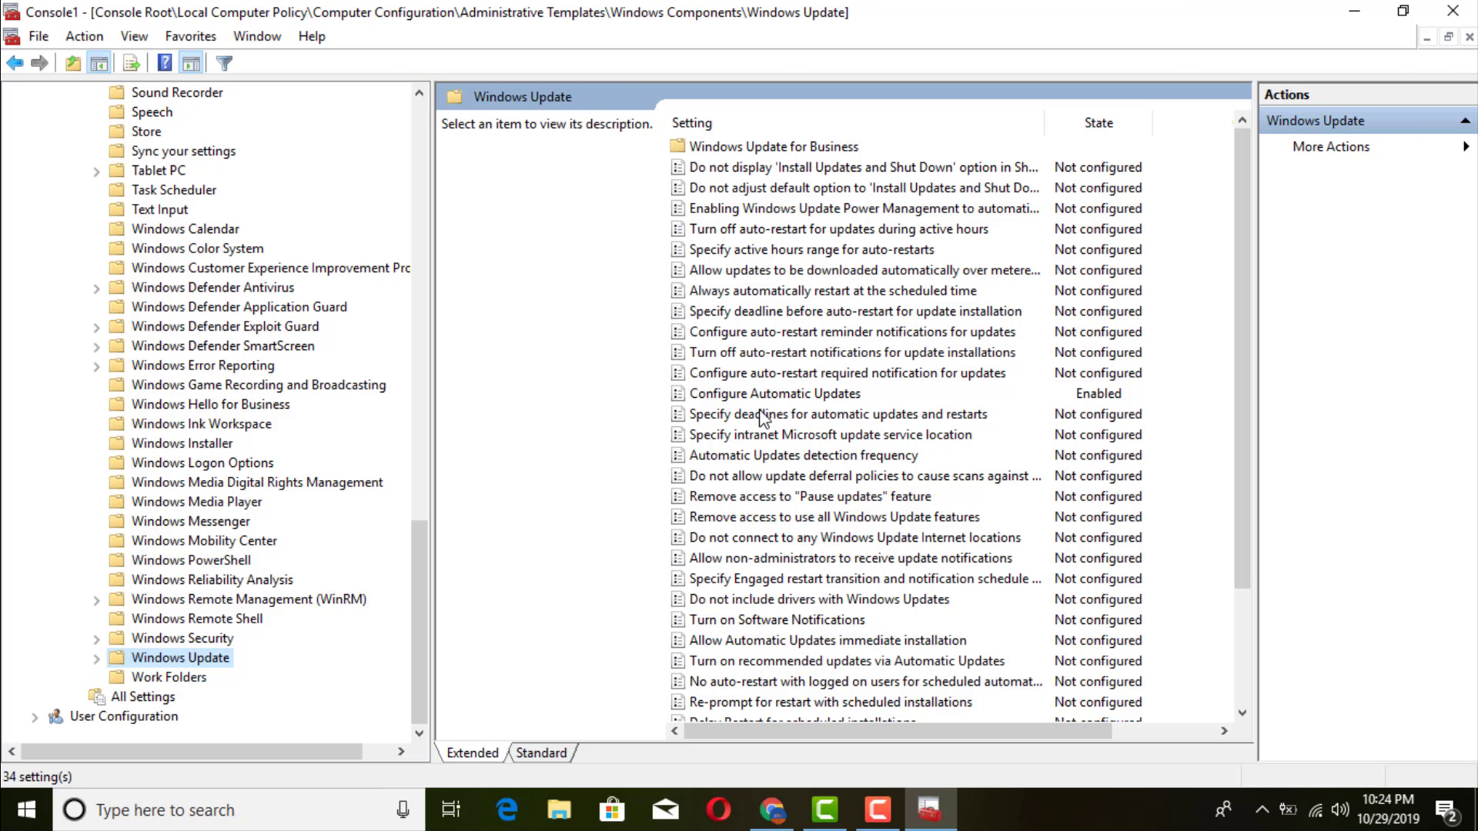
- Confirm Configure Automatic Updates is Enabled with '2 - Notify for download and auto install', then close it
double_click(792, 393)
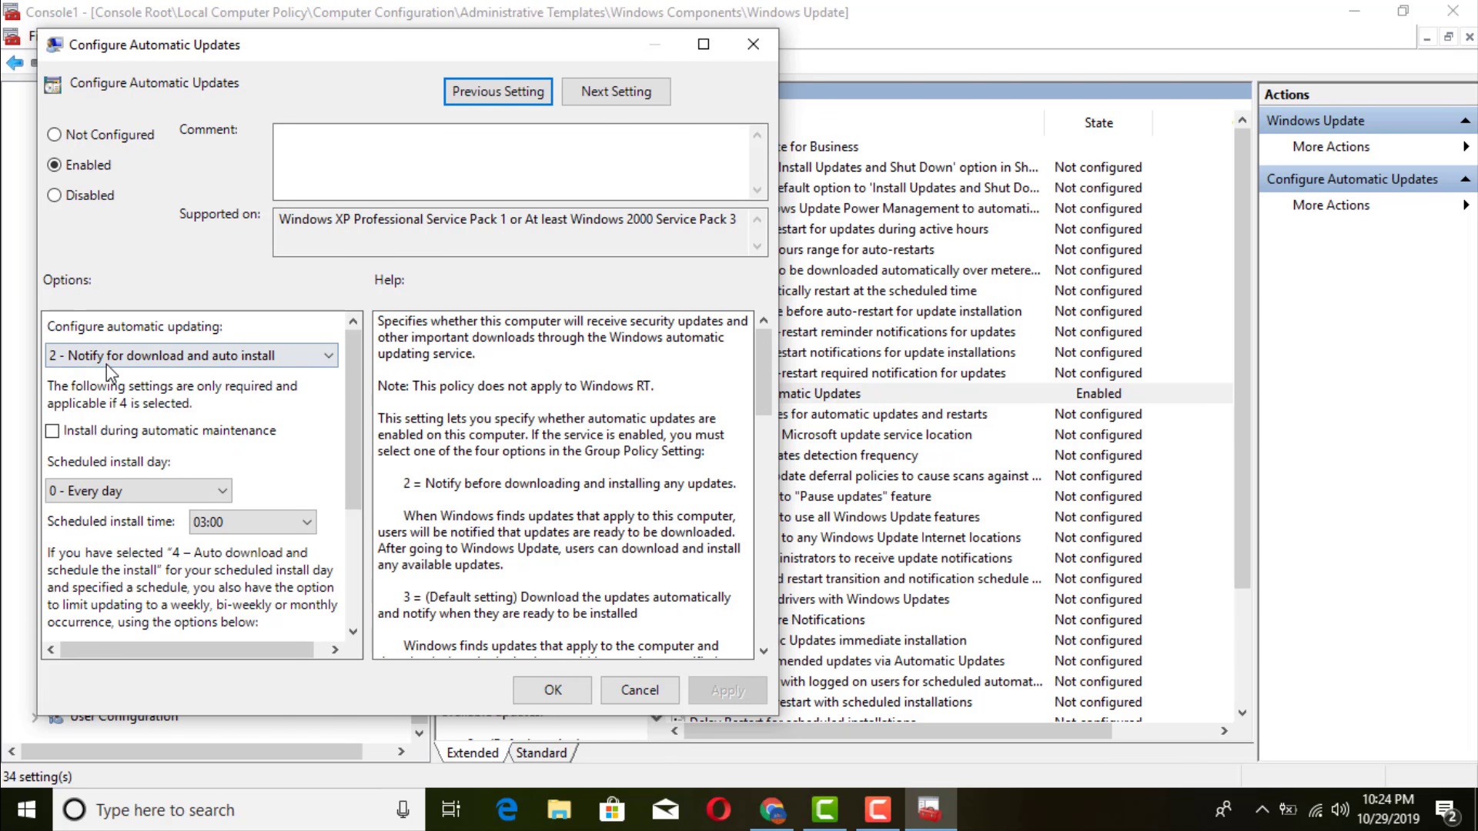
left_click(329, 357)
left_click(328, 358)
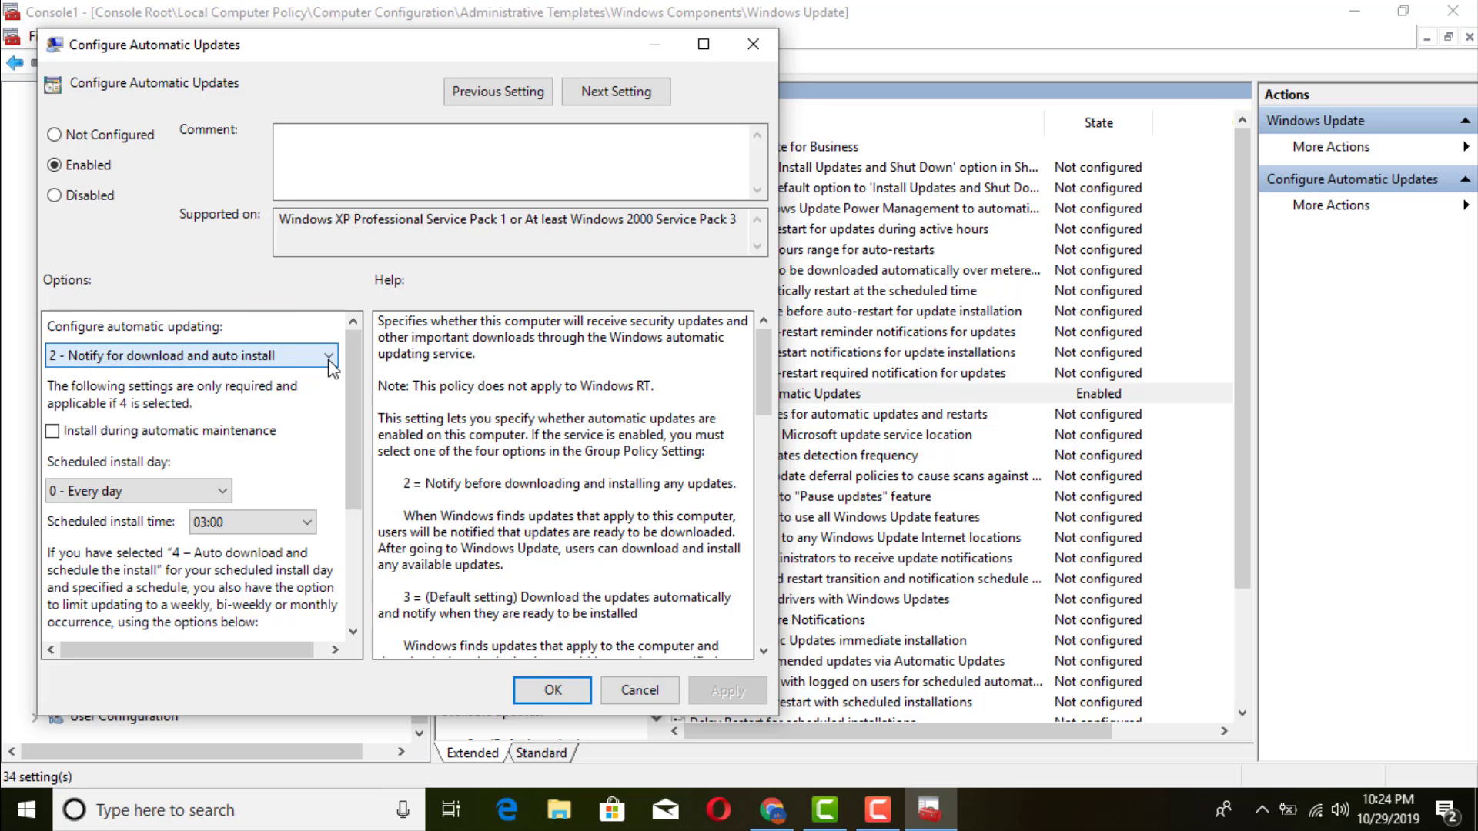
left_click(753, 44)
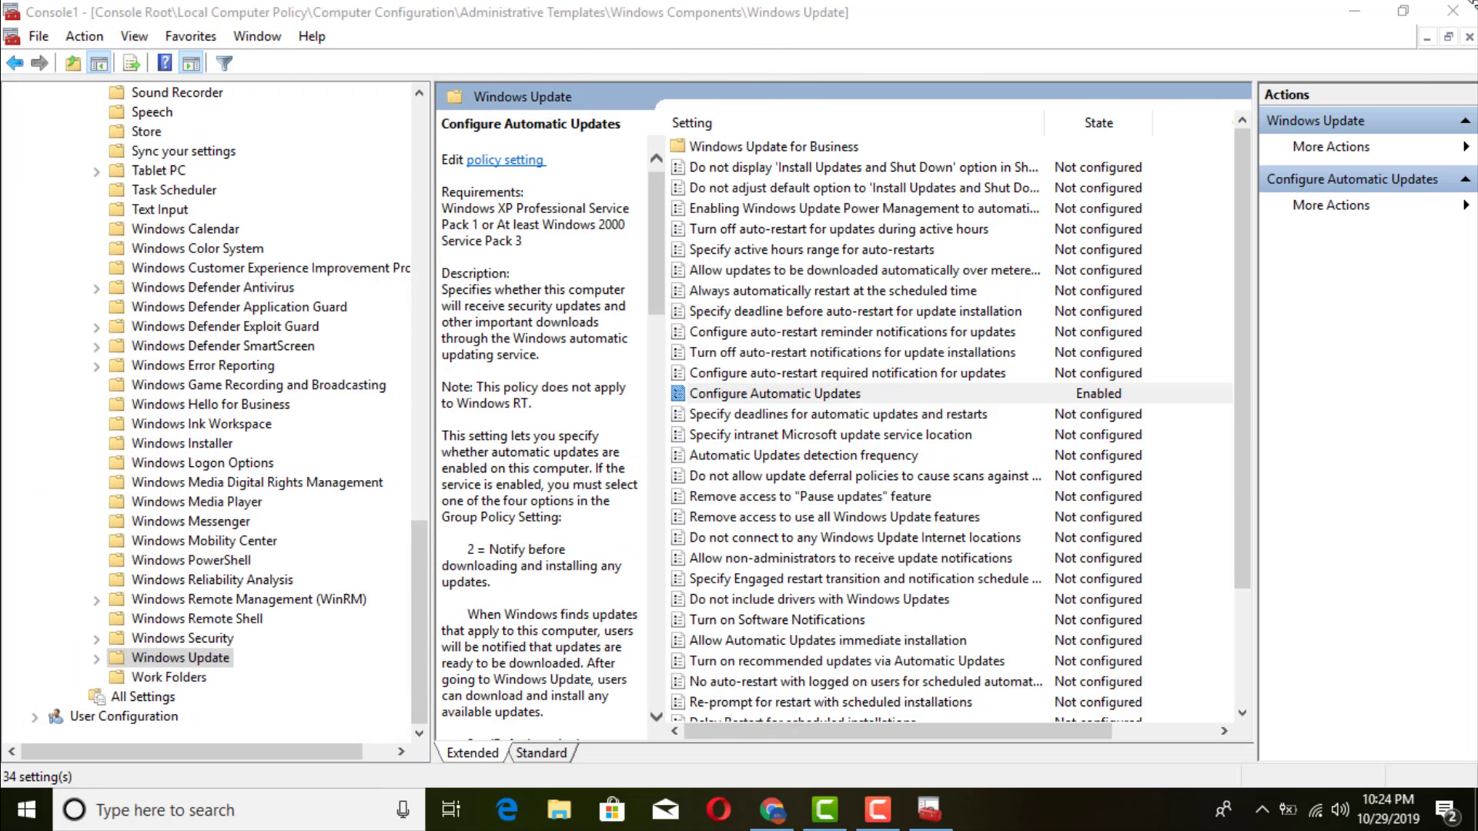
- Close the console, saving its settings over the existing Console1.msc
left_click(1465, 19)
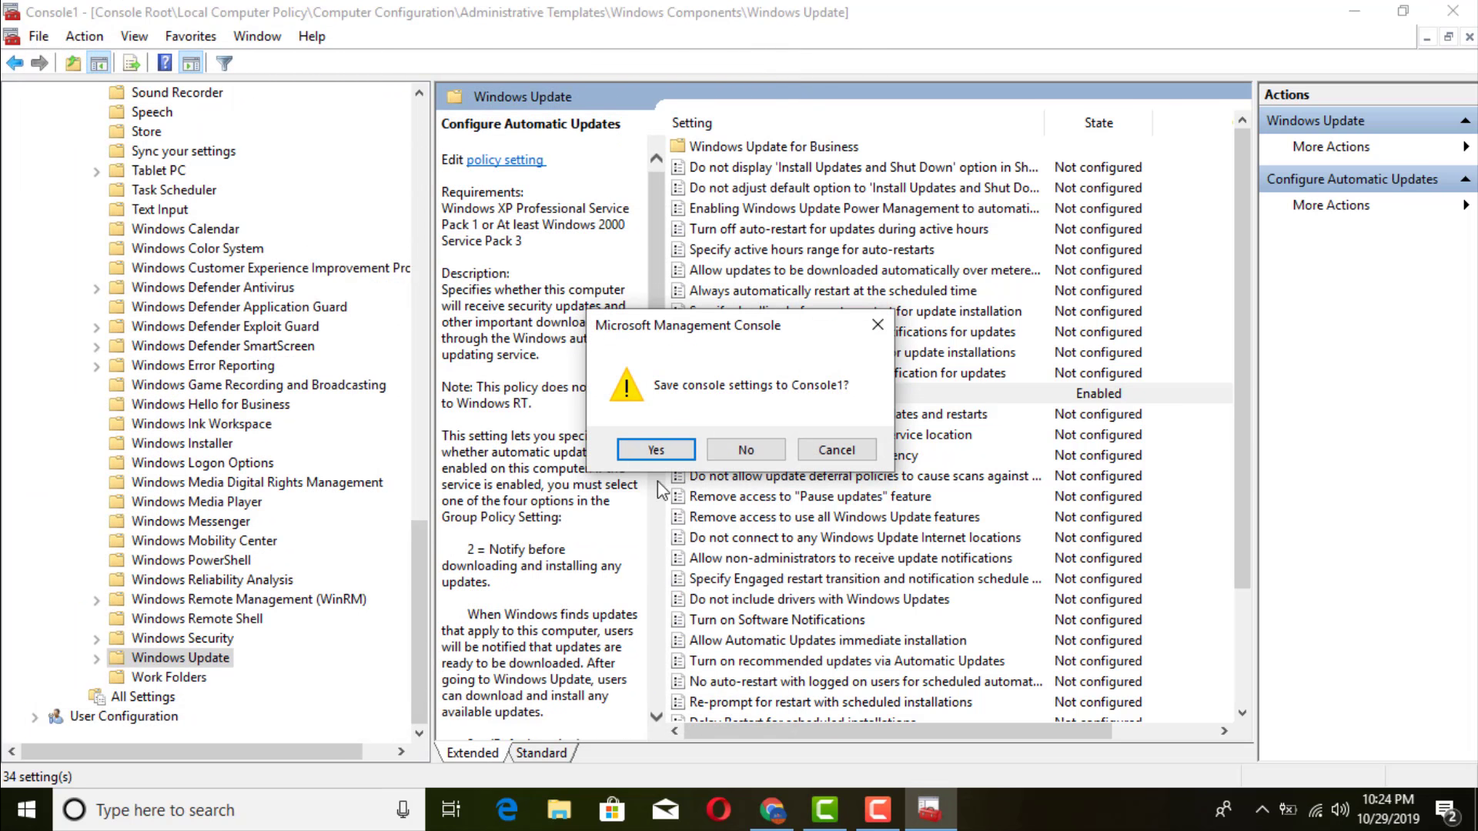
left_click(665, 455)
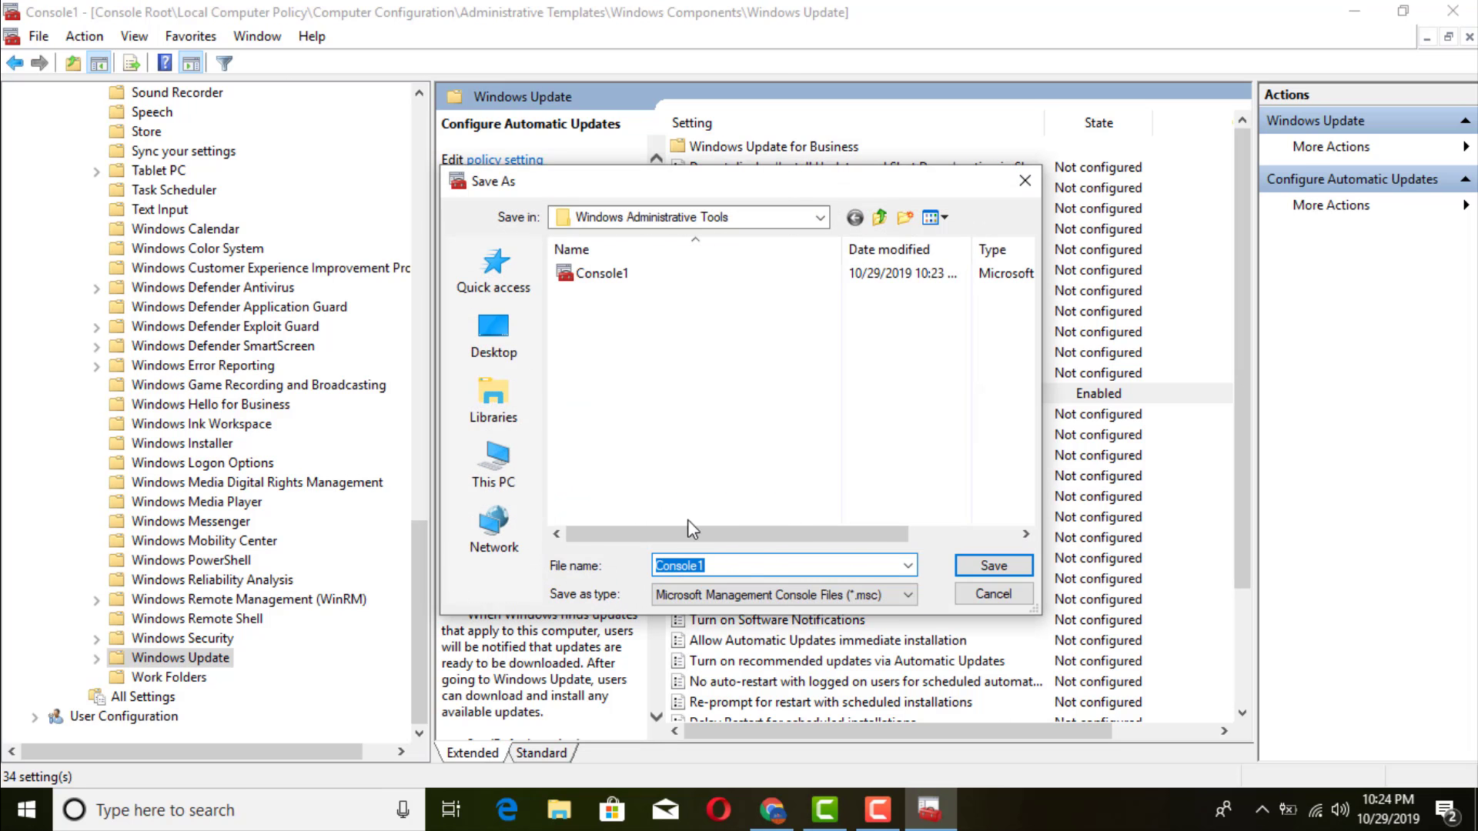
left_click(989, 567)
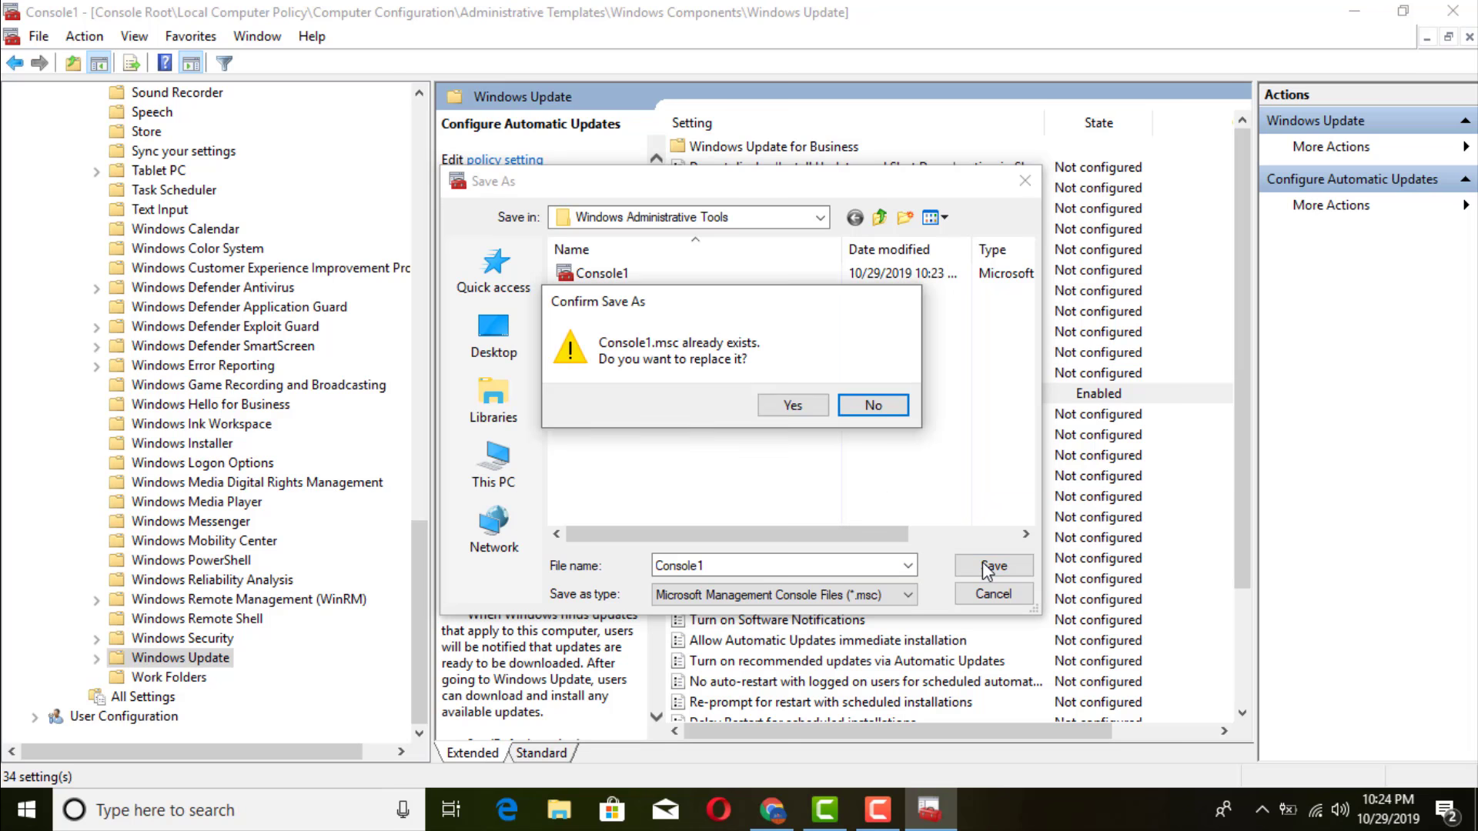
left_click(801, 400)
key("alt+F4")
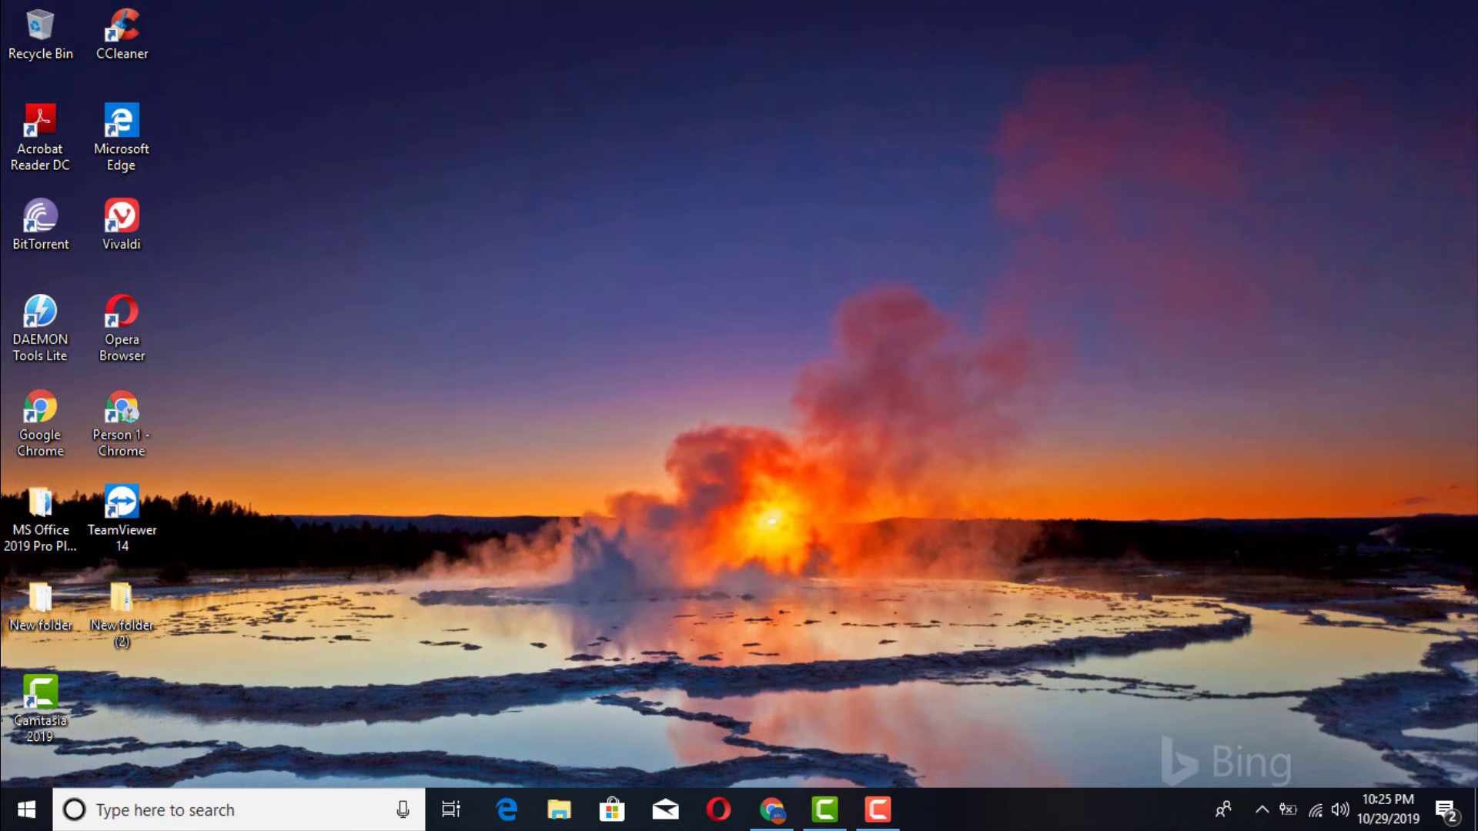
- Open Windows Update Advanced options via Settings › Update & Security and scroll through the page
left_click(6, 806)
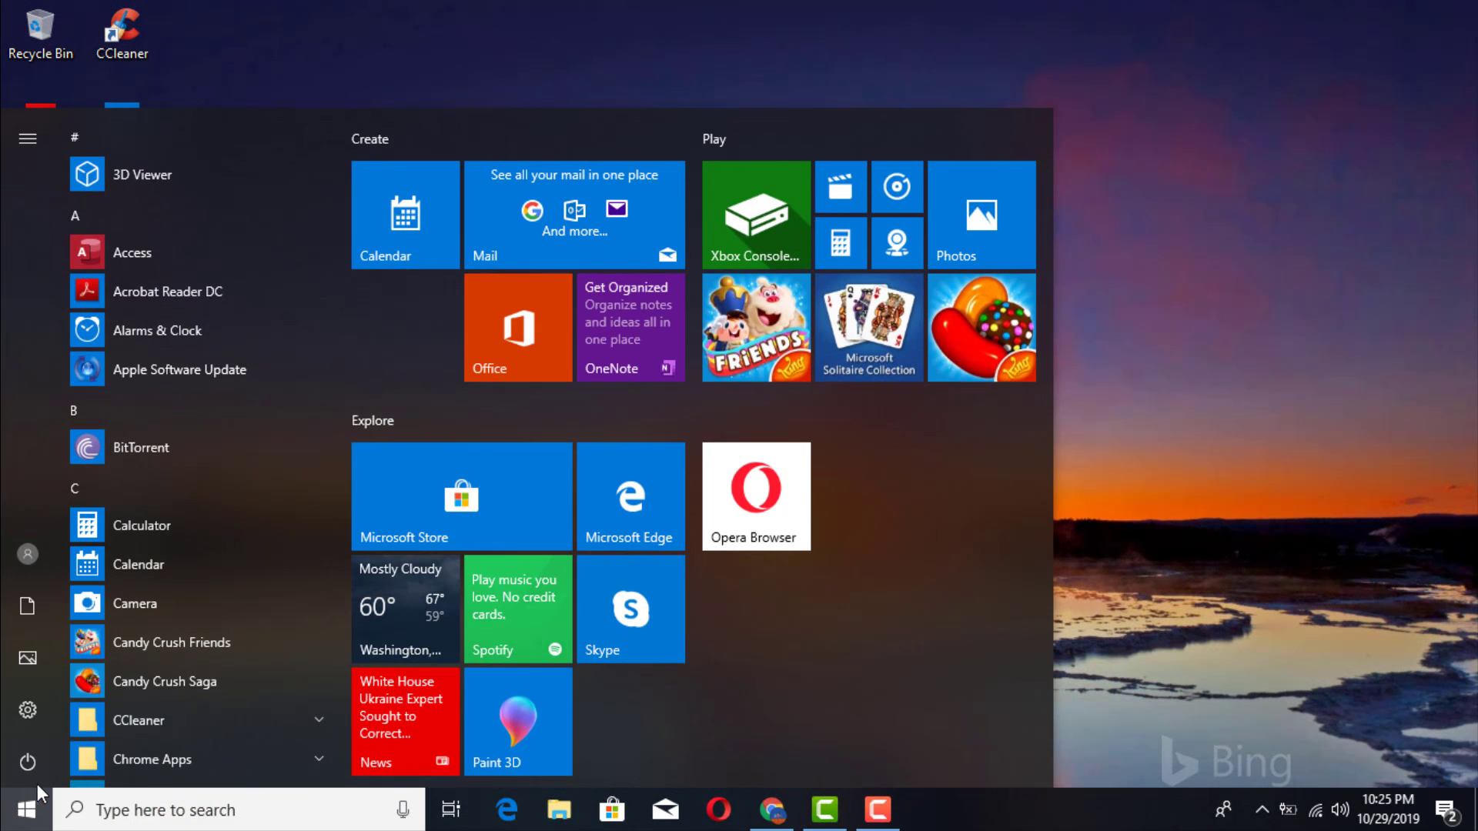
left_click(40, 712)
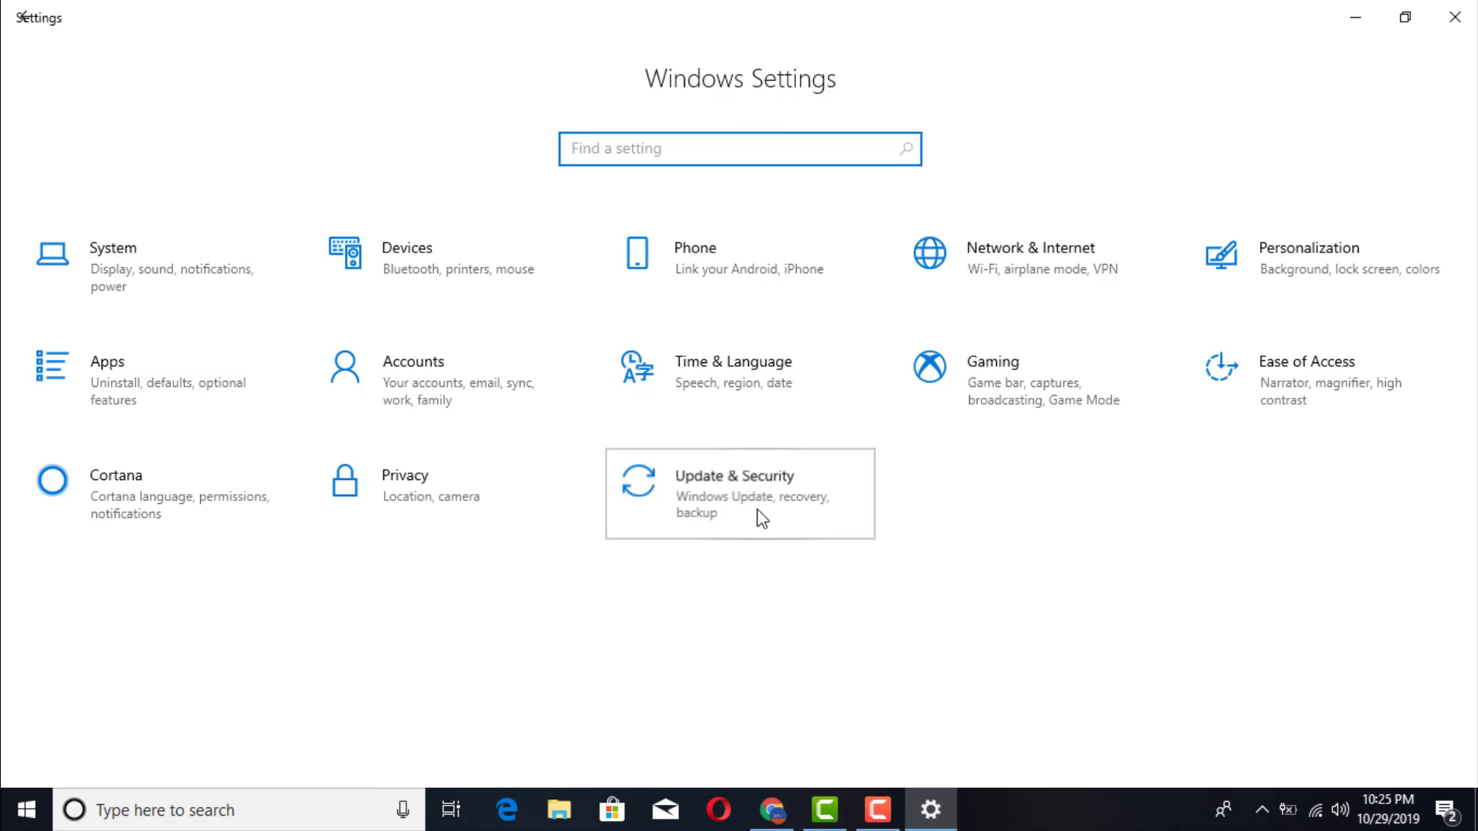
left_click(762, 519)
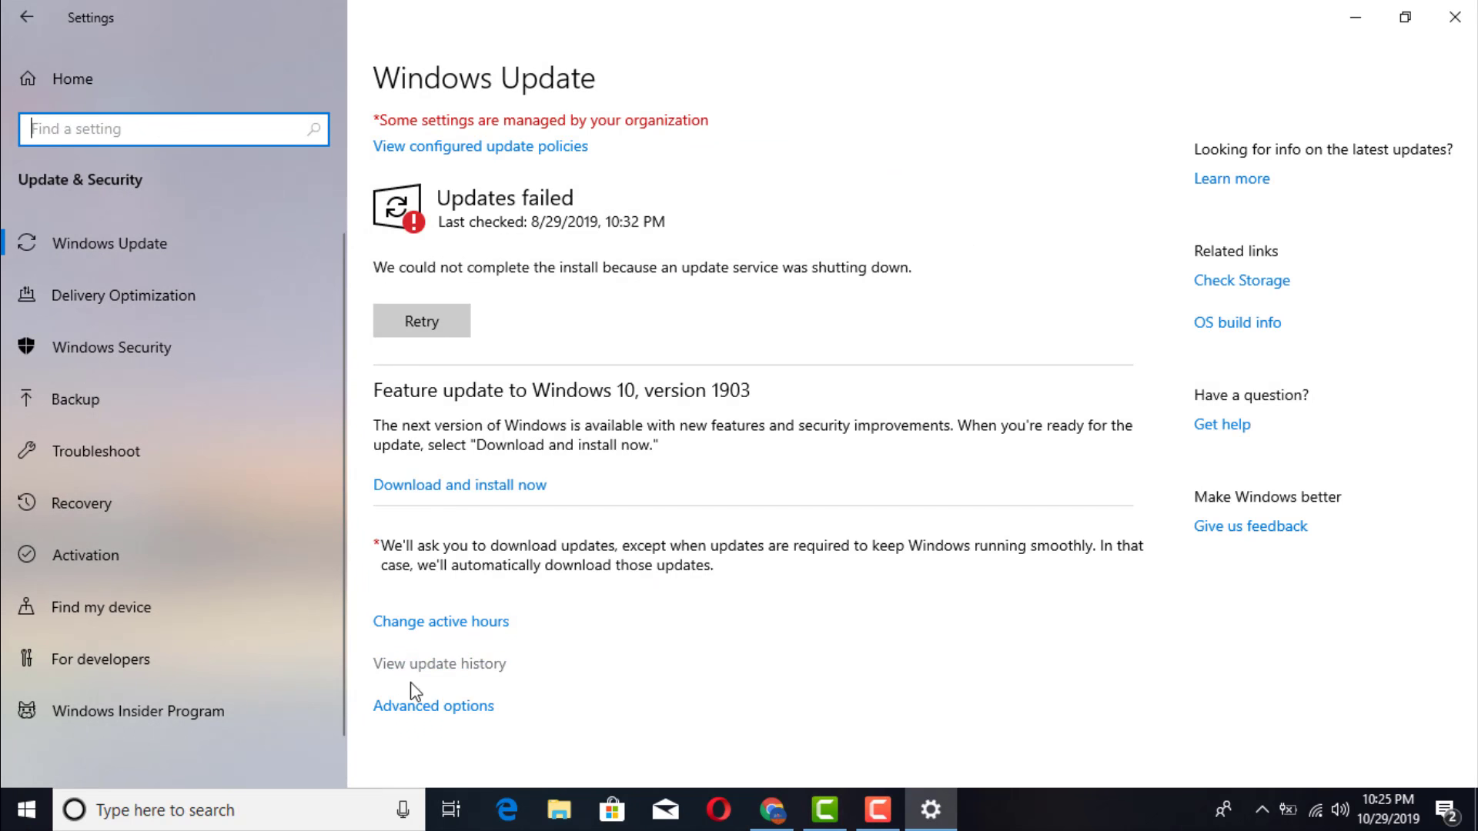
left_click(413, 702)
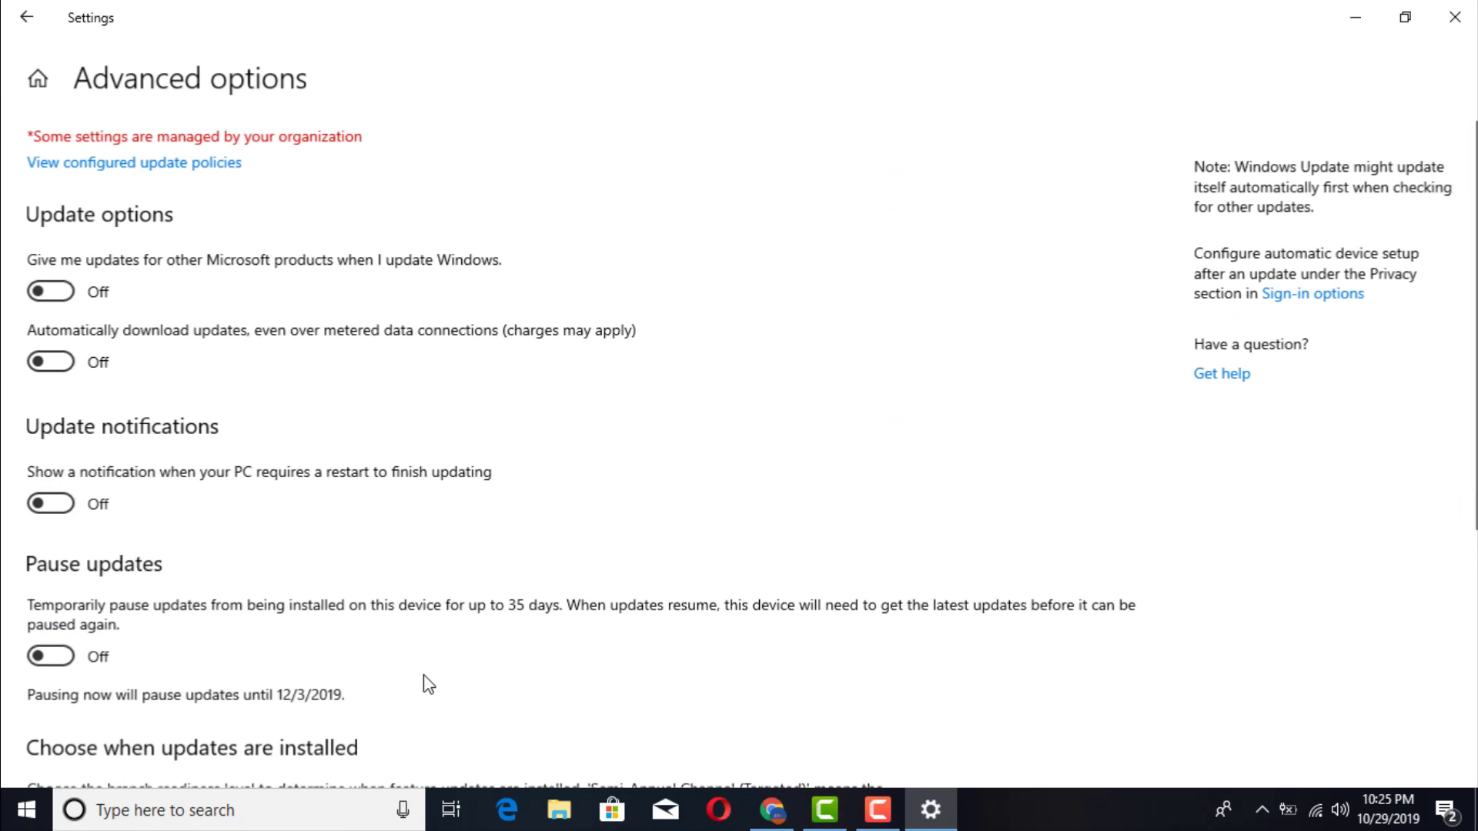
scroll(141, 334, "down", 5)
scroll(141, 335, "up", 5)
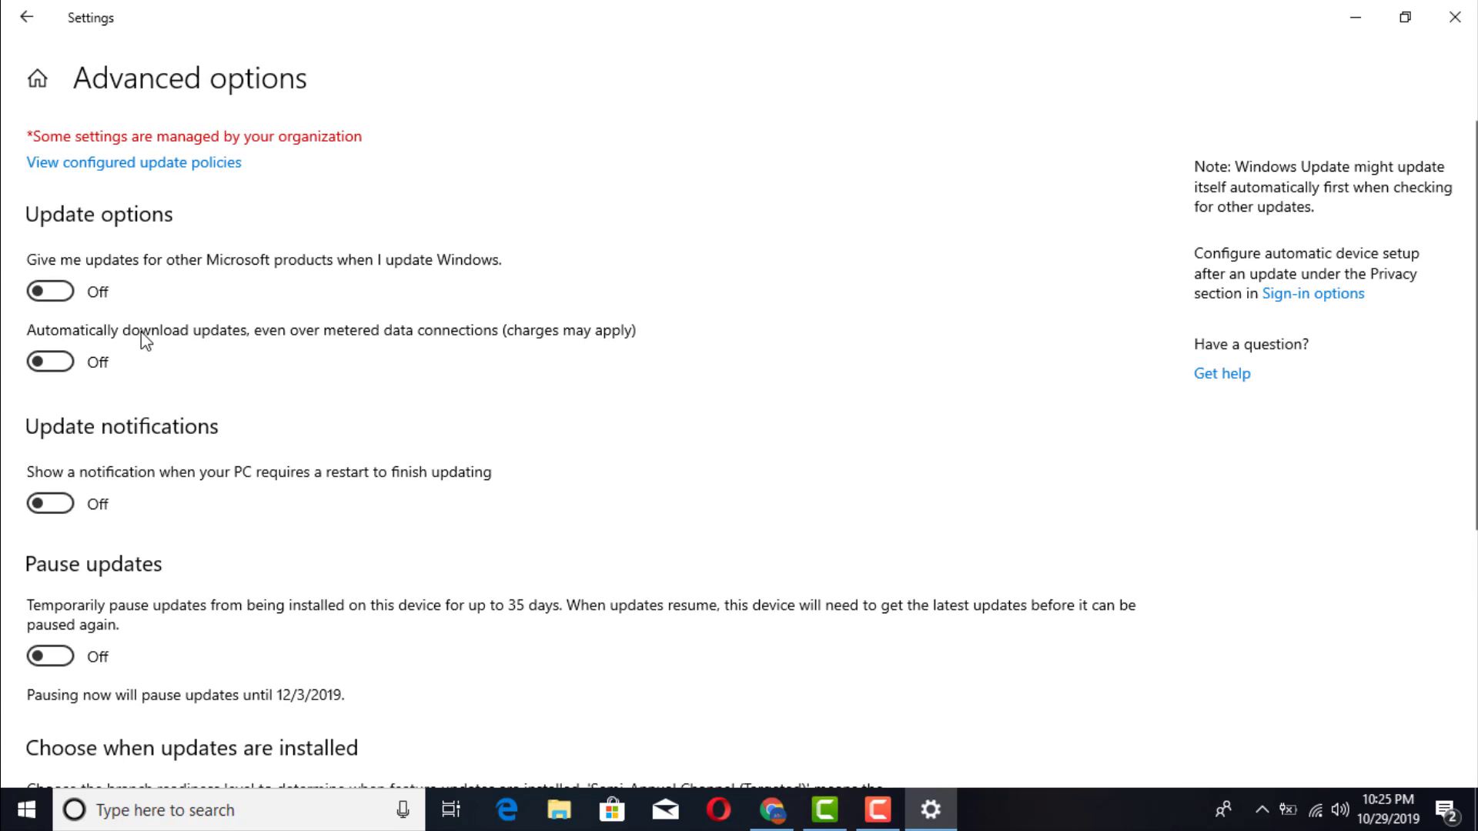
scroll(146, 341, "down", 5)
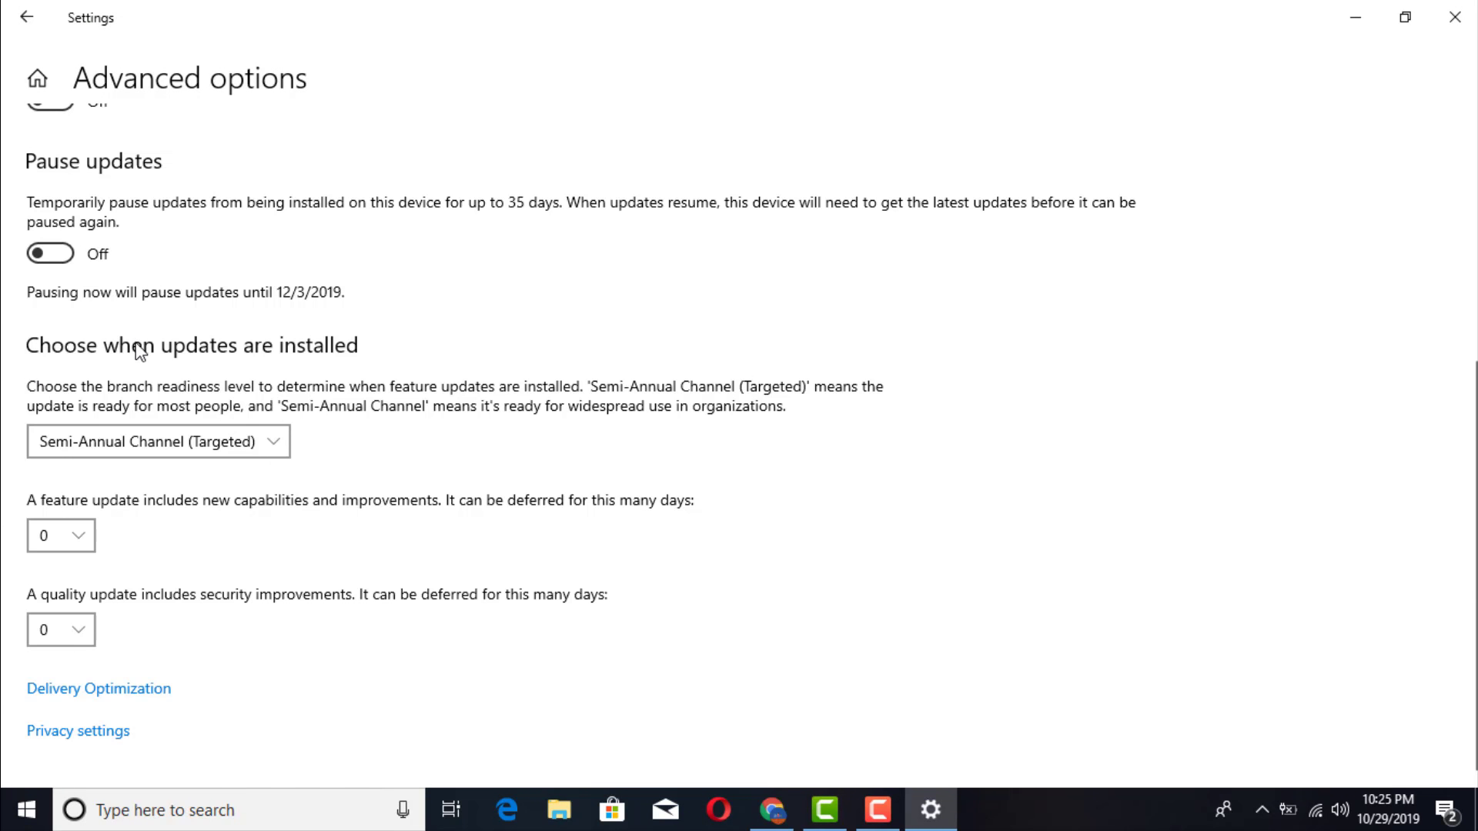